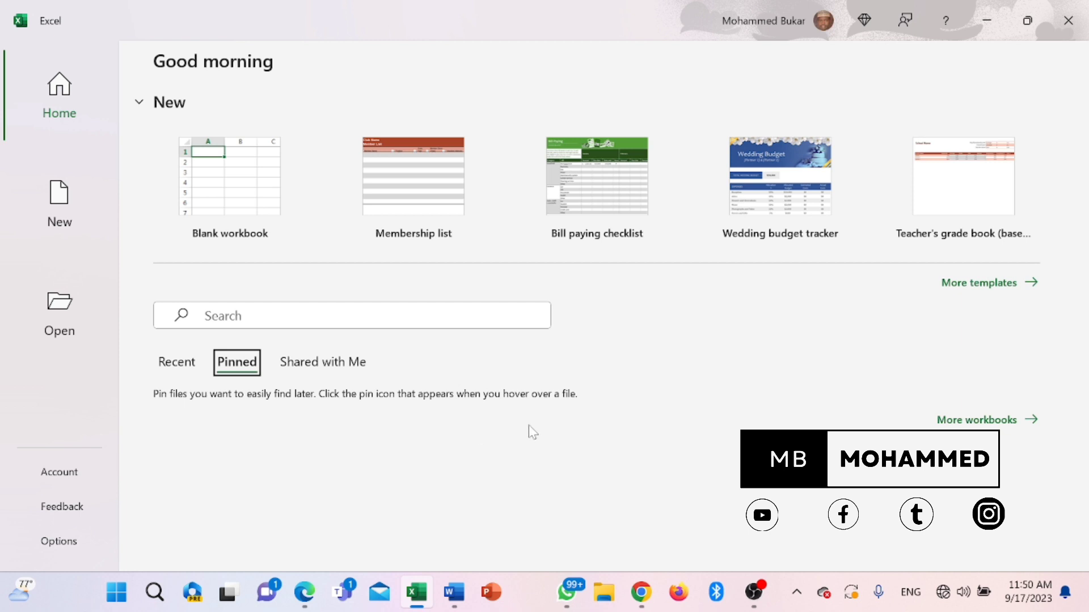
Create a blank workbook and enter the title FRUITS in cell C4
{"action": "left_click", "coordinate": [244, 177]}
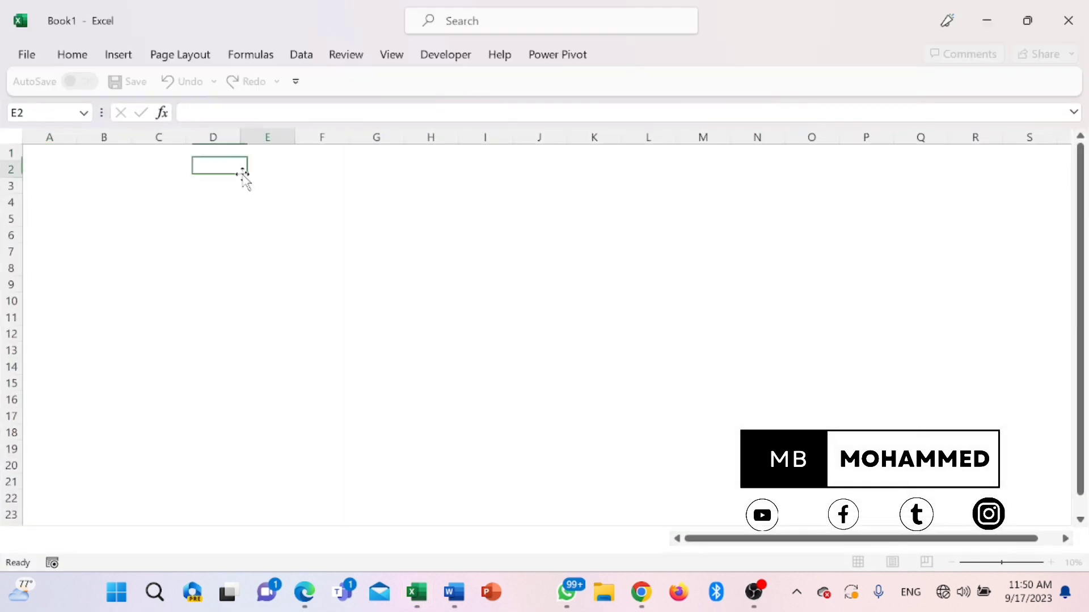
{"action": "left_click", "coordinate": [160, 204]}
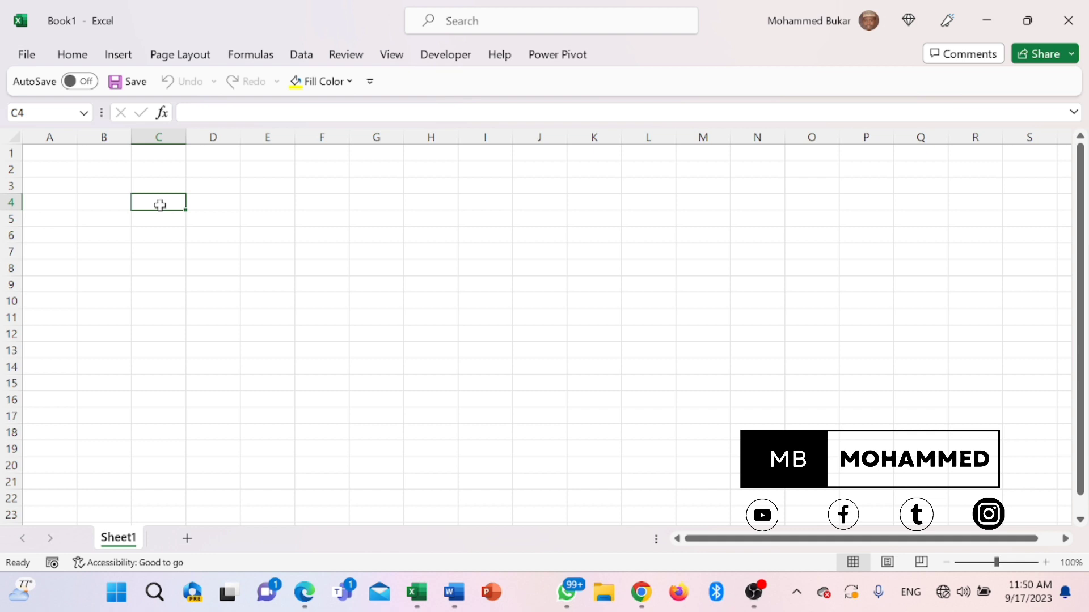
{"action": "type", "text": "F"}
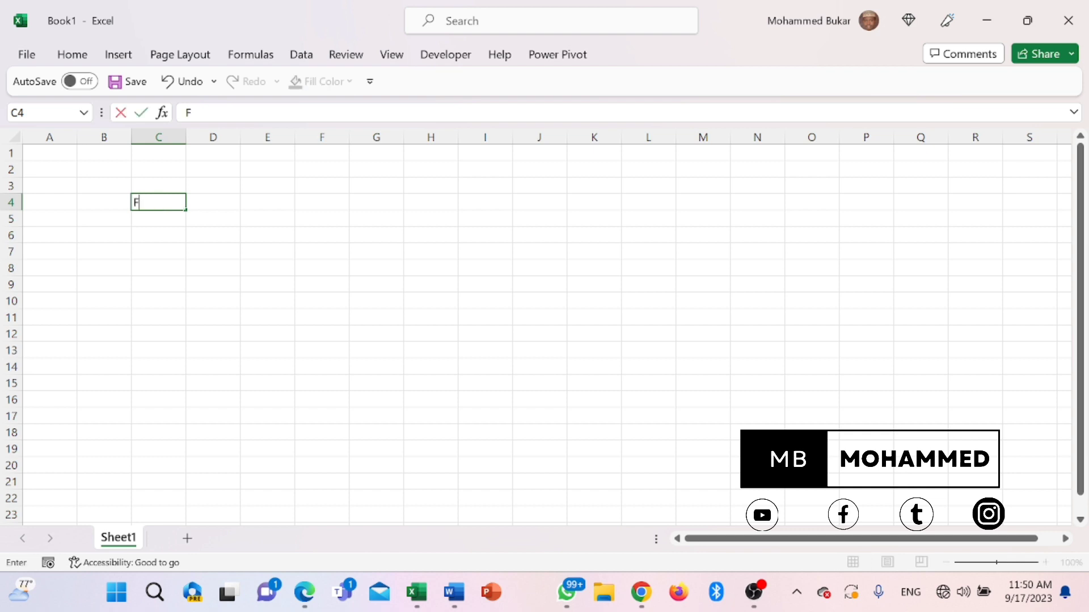
{"action": "type", "text": "RUITS"}
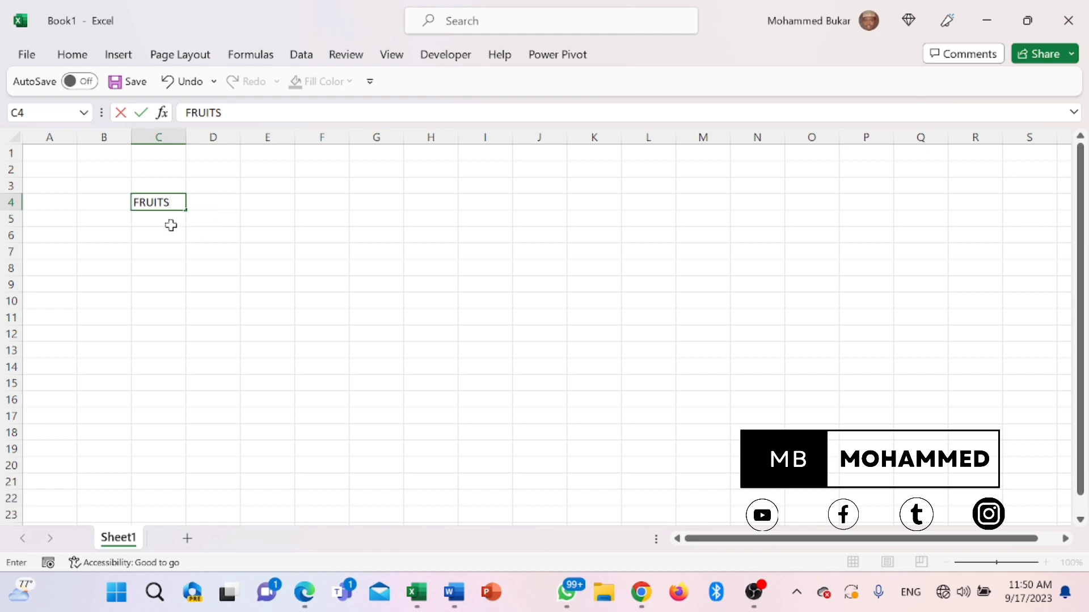
{"action": "key", "text": "Return"}
Merge and center the FRUITS title across cells C4:D4
{"action": "left_click", "coordinate": [160, 203]}
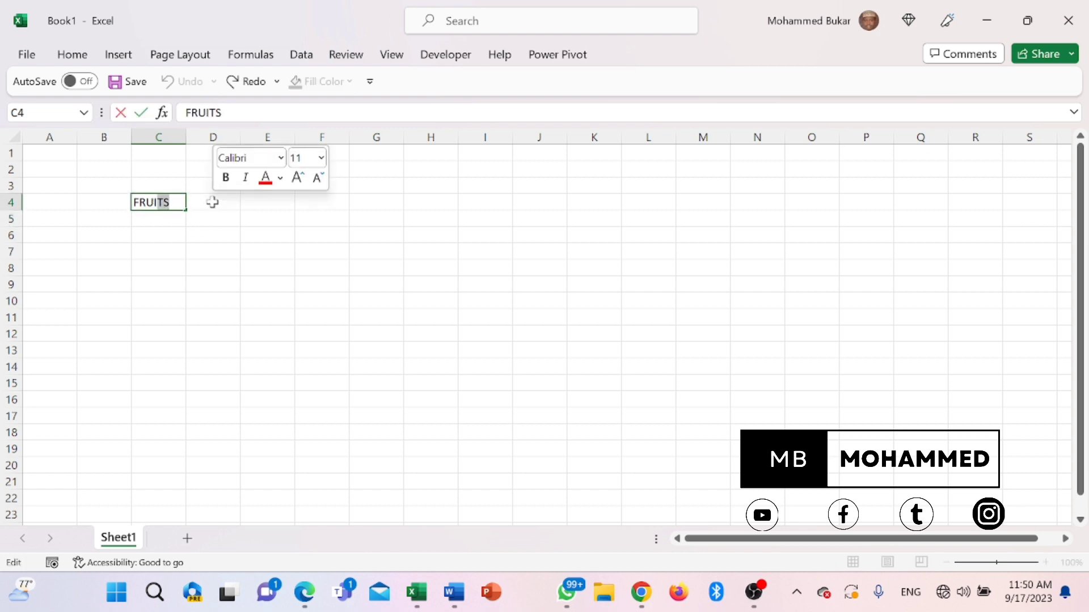
{"action": "left_click", "coordinate": [211, 221]}
{"action": "left_click_drag", "start_coordinate": [158, 203], "coordinate": [214, 205]}
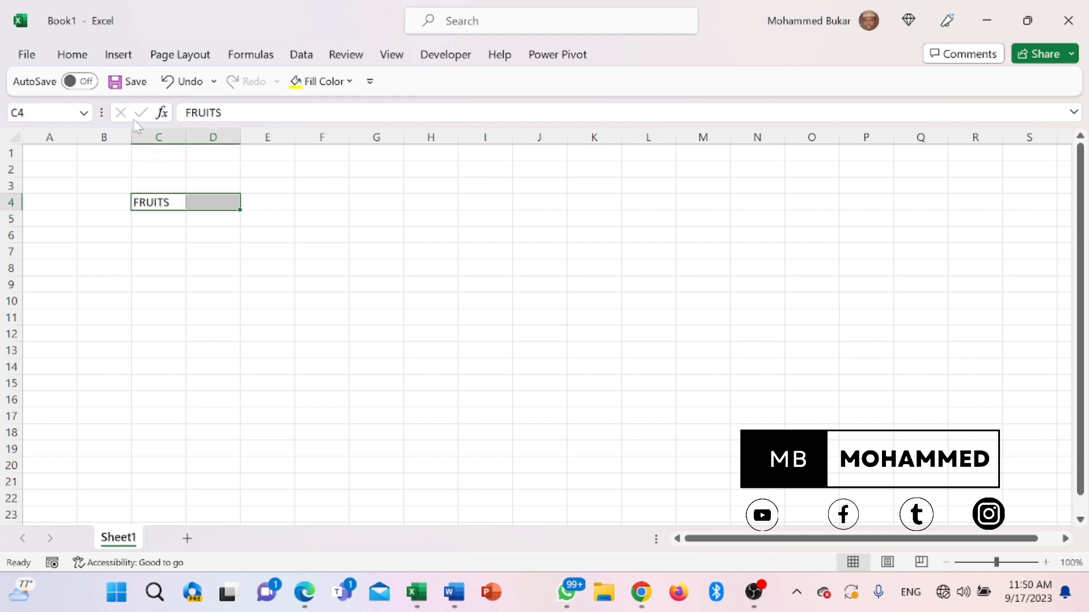
{"action": "left_click", "coordinate": [84, 59]}
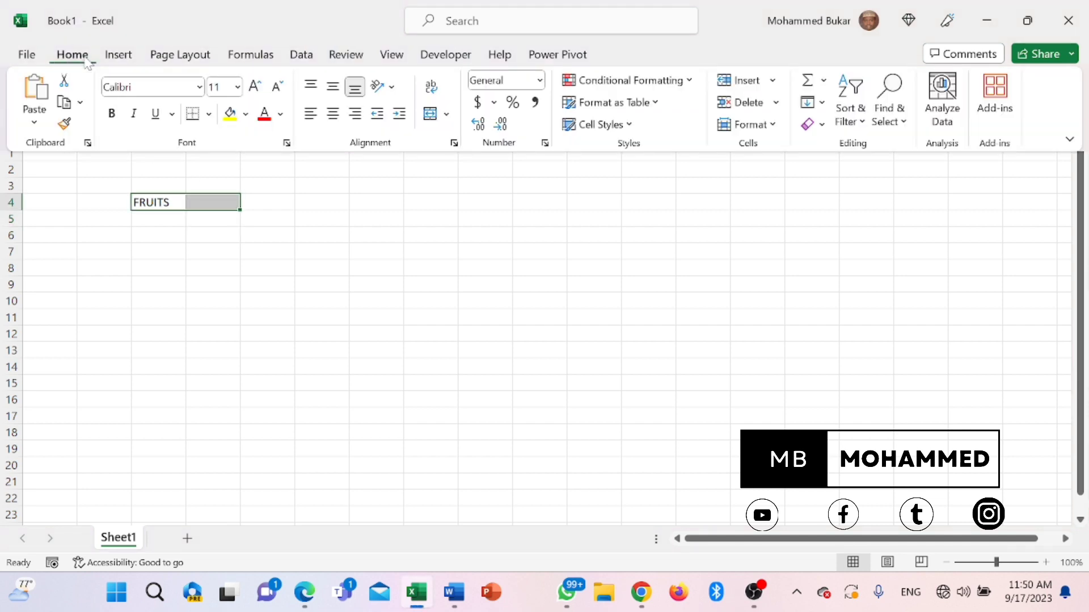
{"action": "left_click", "coordinate": [431, 117]}
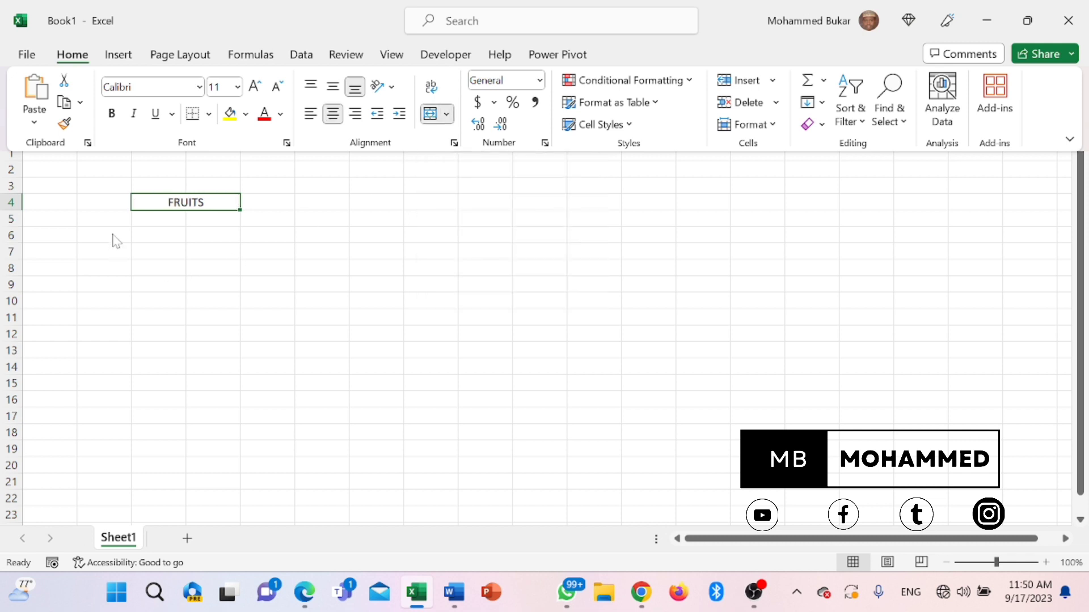
Fill the merged FRUITS title cell with the lightest blue theme color
{"action": "left_click", "coordinate": [209, 115]}
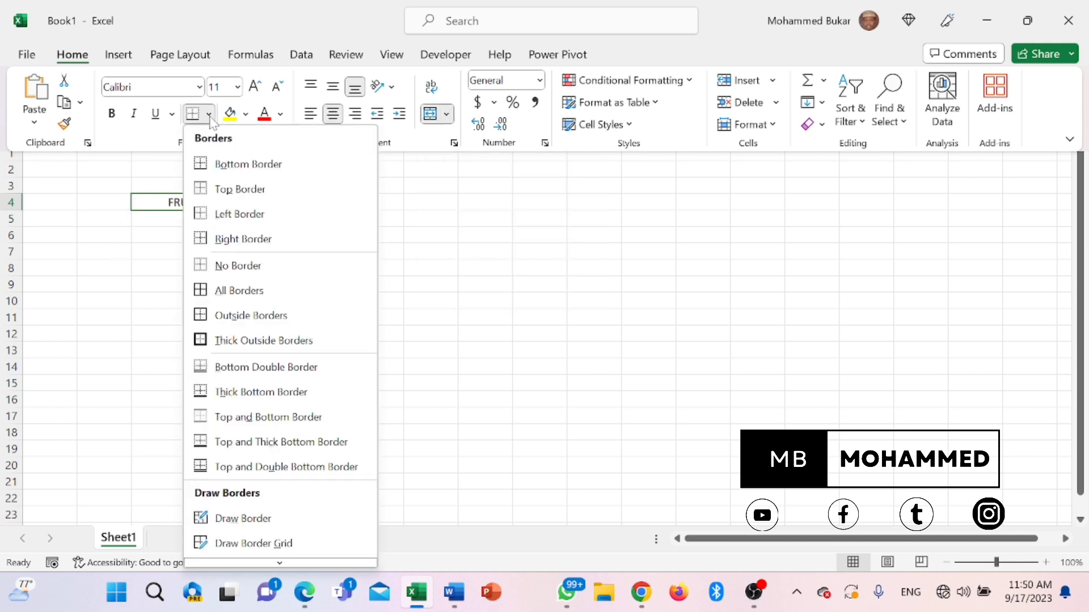
{"action": "left_click", "coordinate": [245, 116]}
{"action": "left_click", "coordinate": [246, 116]}
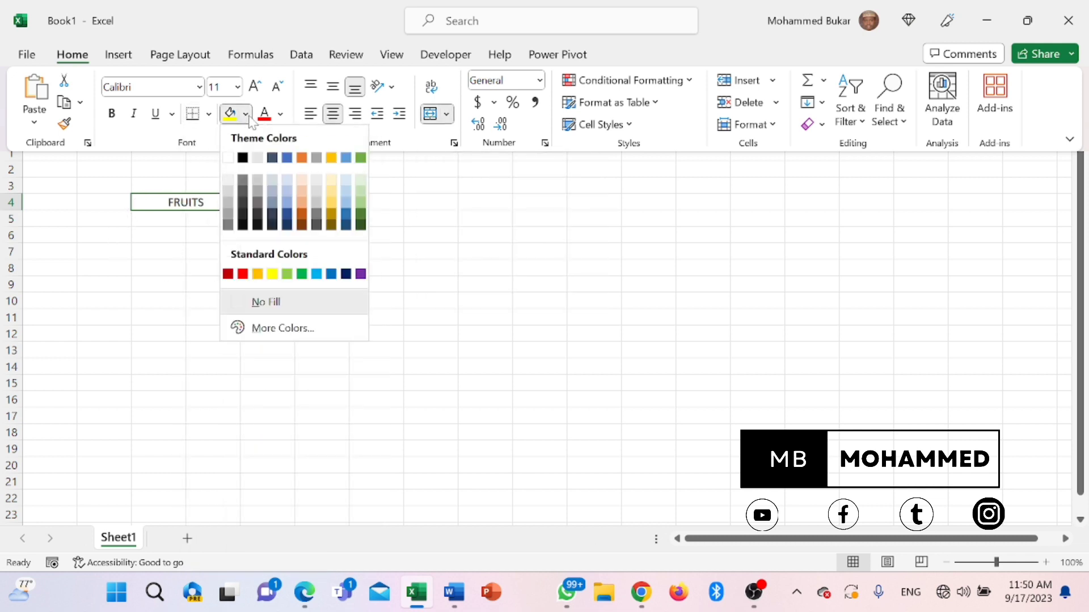
{"action": "left_click", "coordinate": [287, 180]}
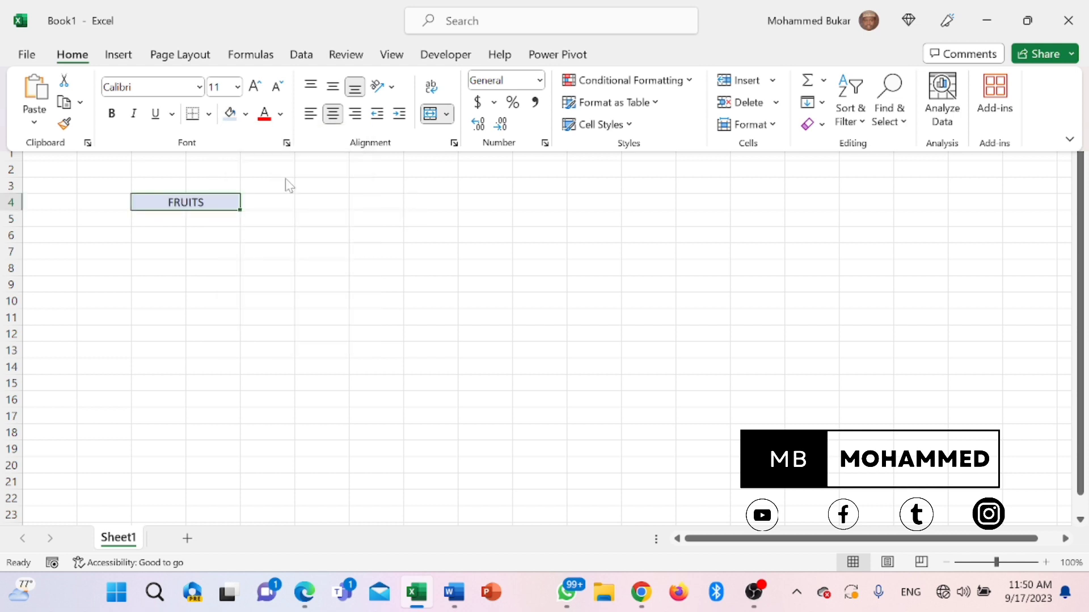
{"action": "left_click", "coordinate": [121, 235]}
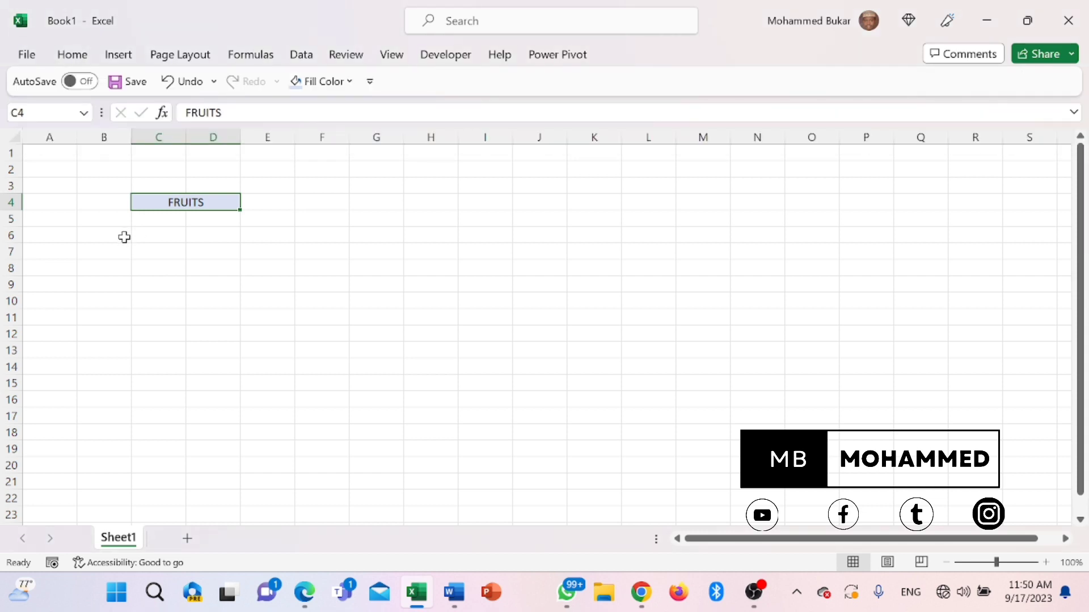
Enter the column header Fruit in B6 and Apple below it in B7
{"action": "left_click", "coordinate": [124, 235]}
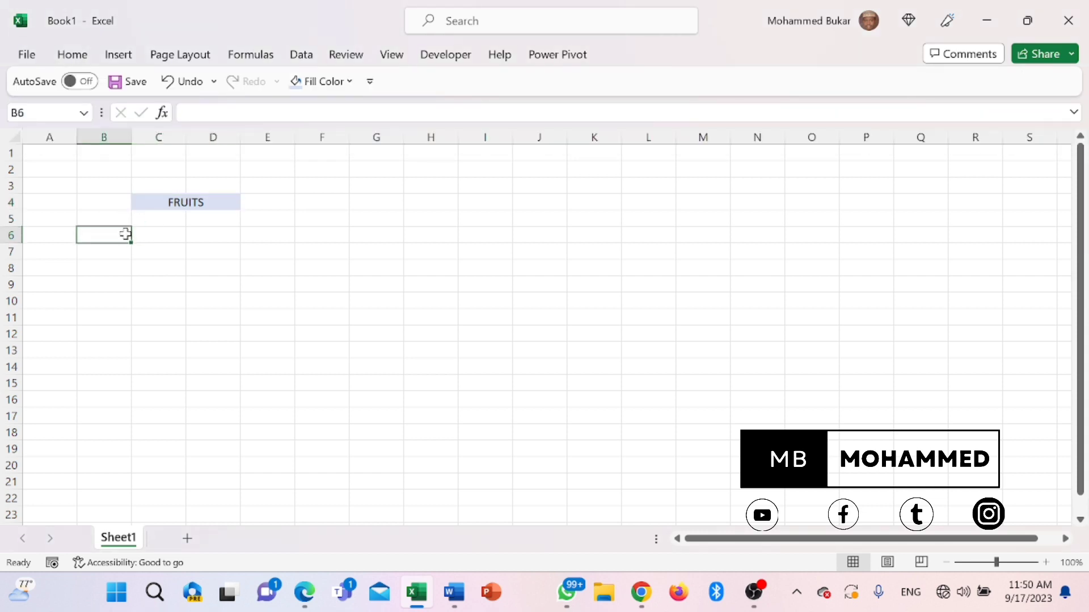
{"action": "type", "text": "Fruit"}
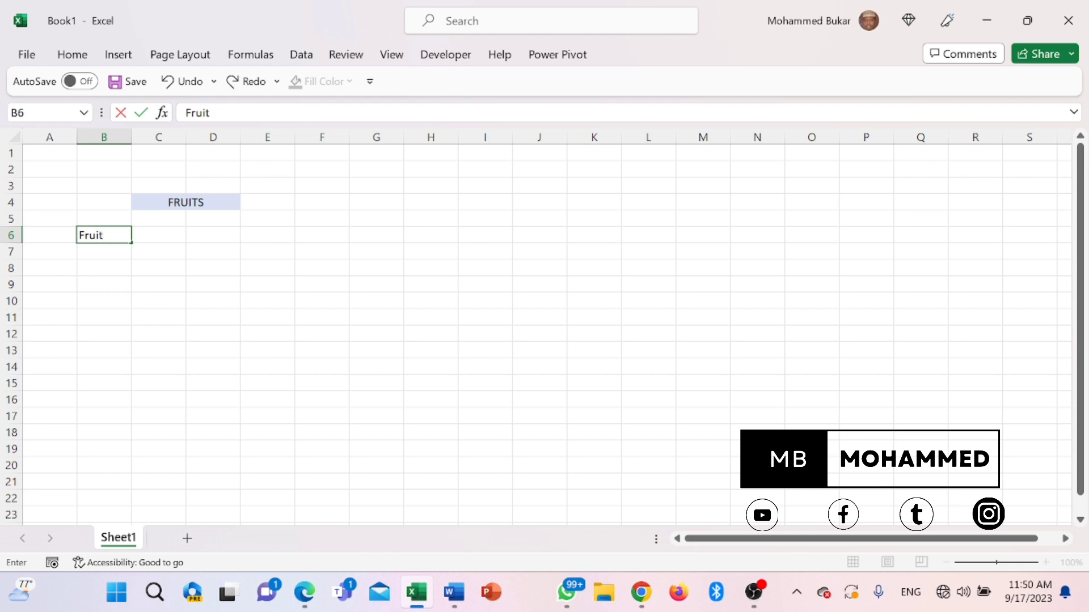
{"action": "key", "text": "Return"}
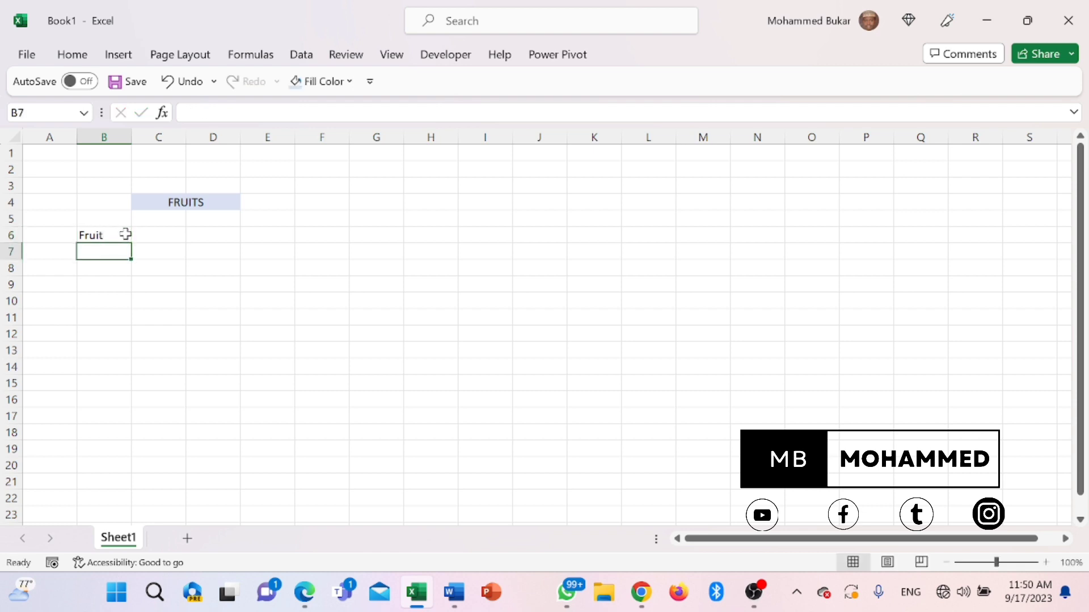
{"action": "type", "text": "Ap"}
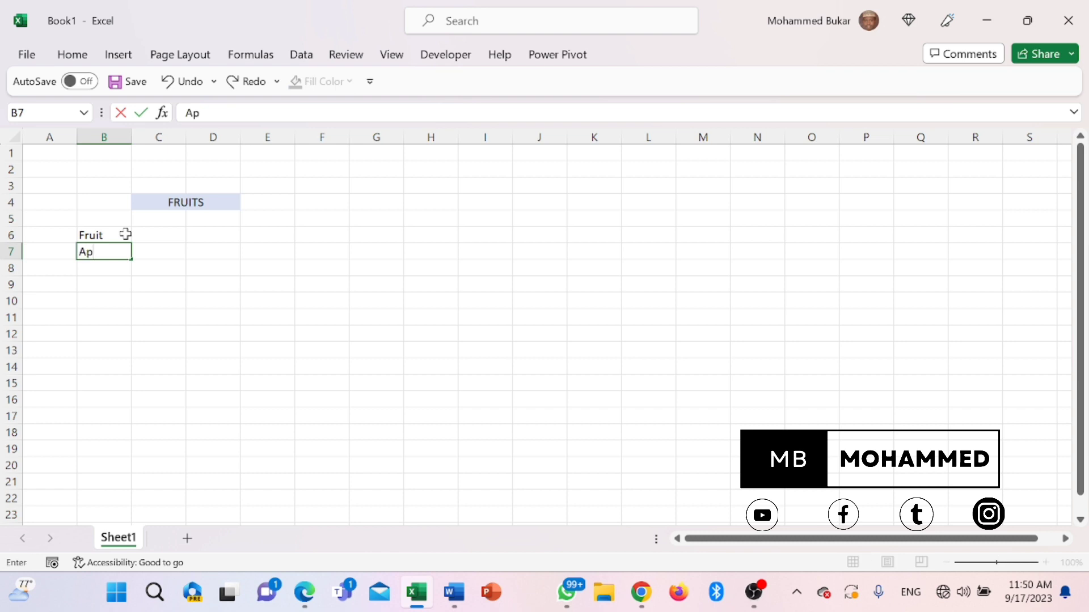
{"action": "type", "text": "ple"}
{"action": "key", "text": "Return"}
Add Banana in B8 and Pineapple in B9 to the fruit list
{"action": "type", "text": "B"}
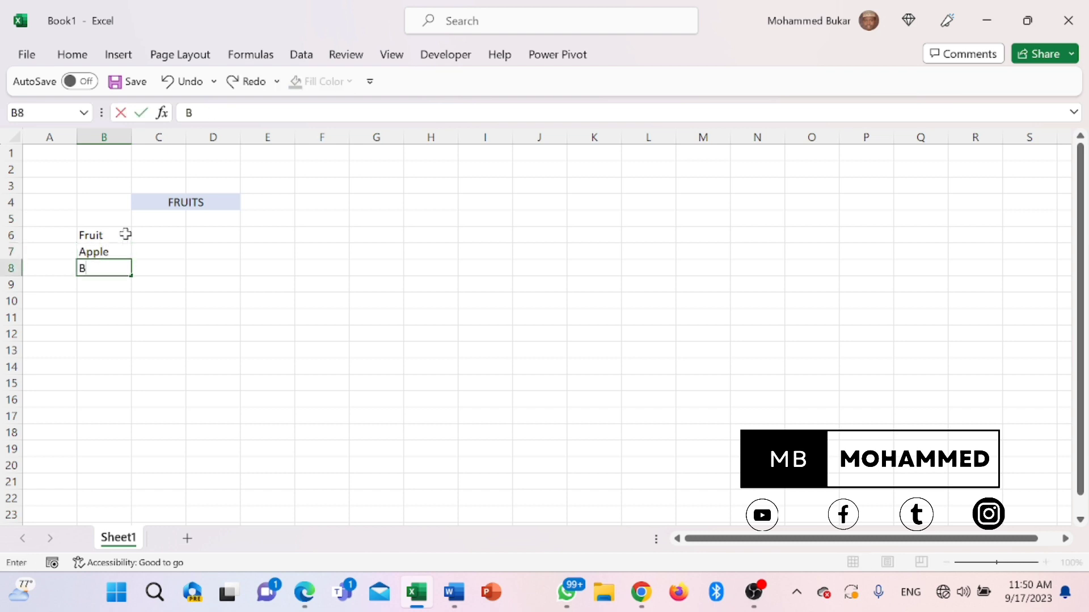
{"action": "type", "text": "anna"}
{"action": "key", "text": "BackSpace"}
{"action": "key", "text": "BackSpace"}
{"action": "type", "text": "an"}
{"action": "key", "text": "Return"}
{"action": "type", "text": "Pine"}
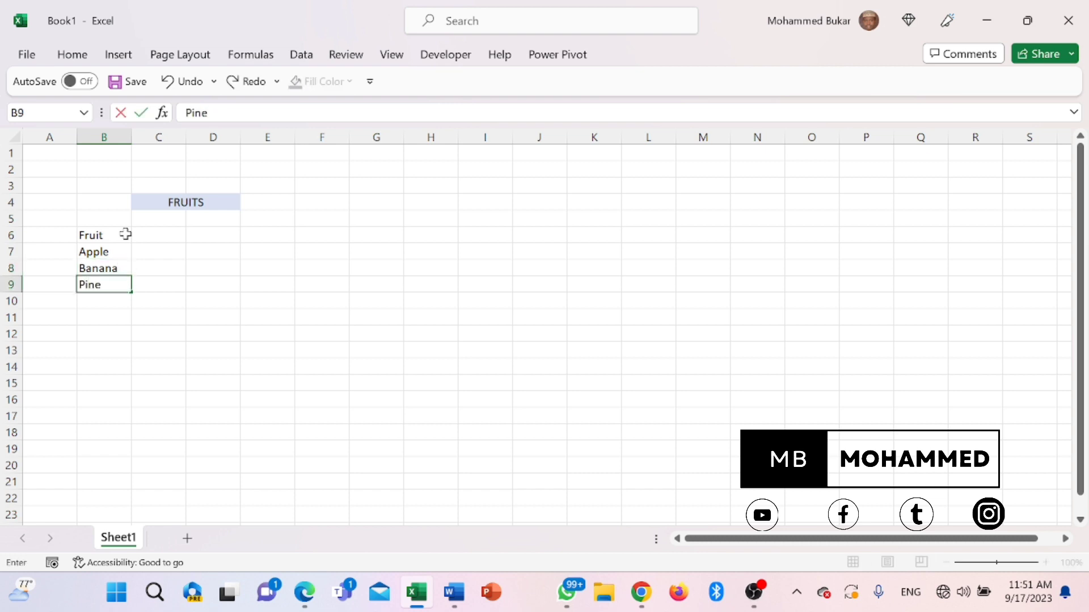
{"action": "type", "text": "apple"}
{"action": "key", "text": "Return"}
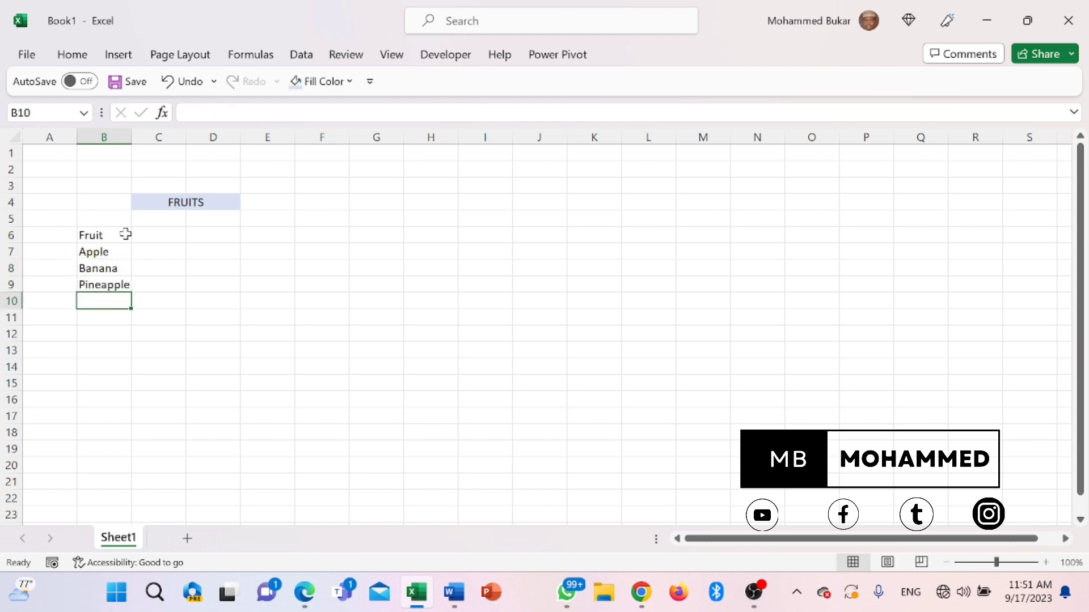
Complete the fruit list with Orange in B10 and Mango in B11
{"action": "type", "text": "Oran"}
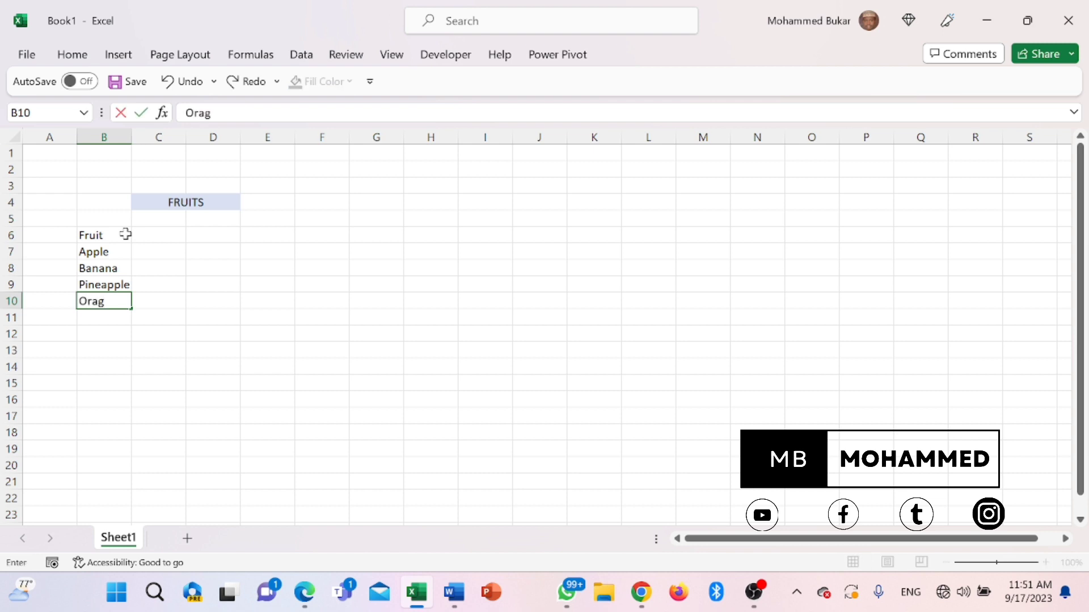
{"action": "type", "text": "g"}
{"action": "key", "text": "BackSpace"}
{"action": "type", "text": "nge"}
{"action": "key", "text": "Return"}
{"action": "type", "text": "Mango"}
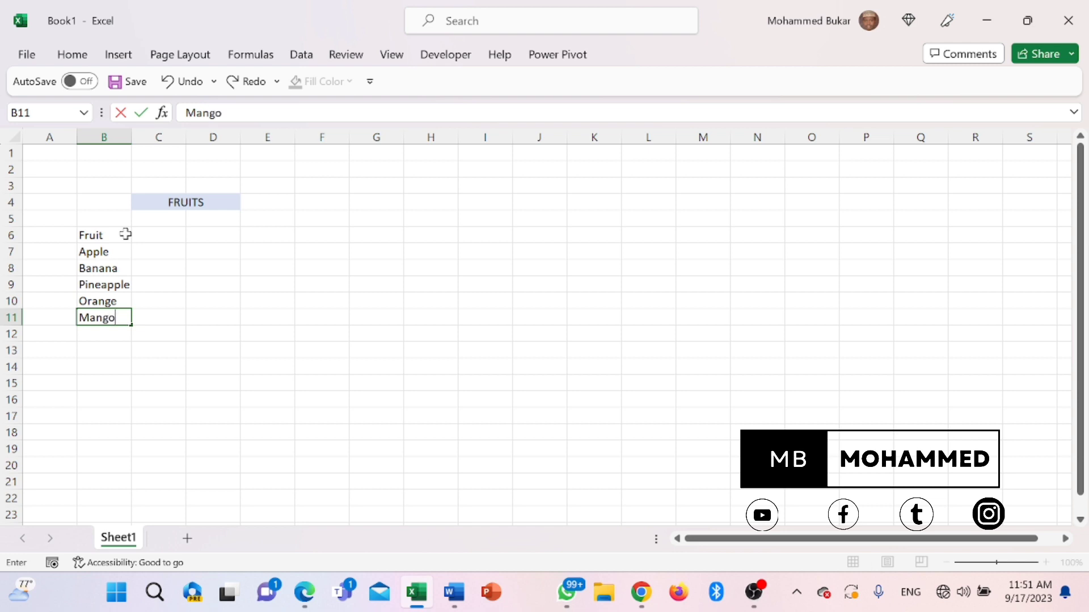
{"action": "key", "text": "Return"}
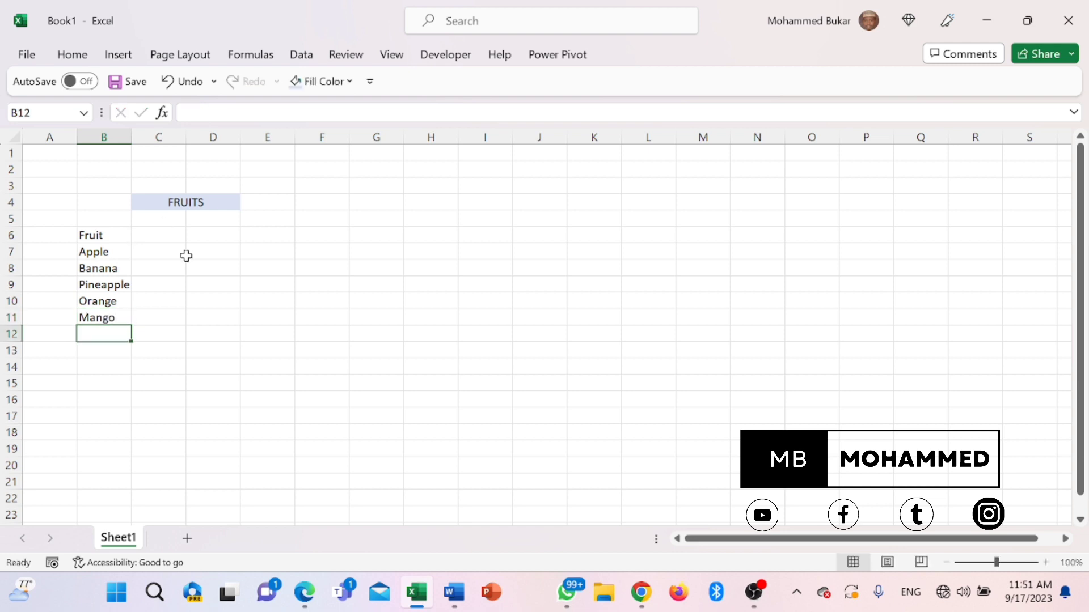
Enter the header QTY in C6 and the quantities 21 for Apple, 30 for Banana and 16 for Pineapple
{"action": "left_click", "coordinate": [156, 235]}
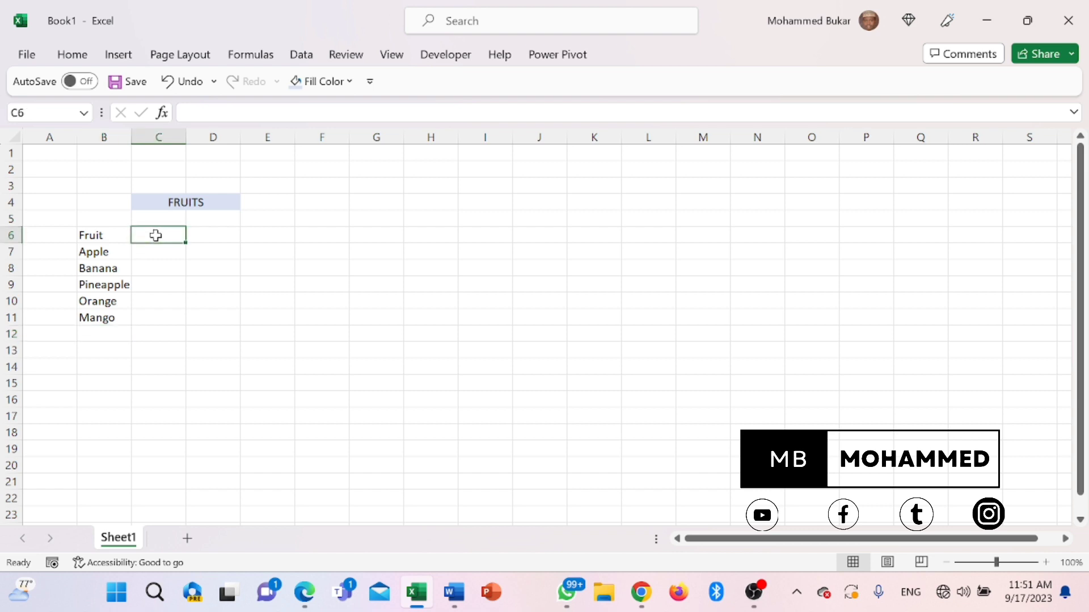
{"action": "type", "text": "QTY"}
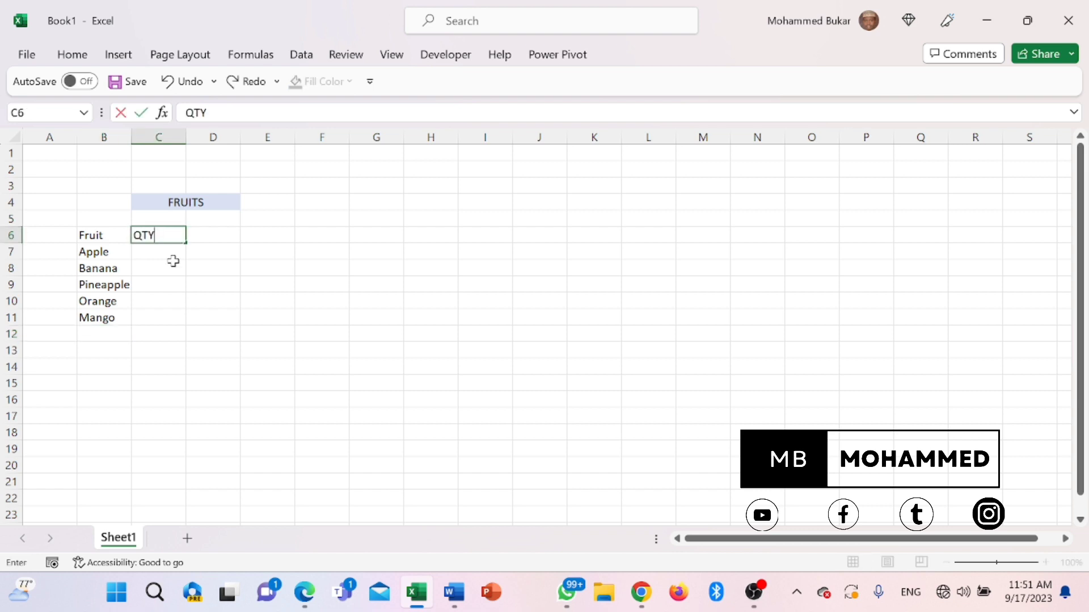
{"action": "left_click", "coordinate": [173, 252]}
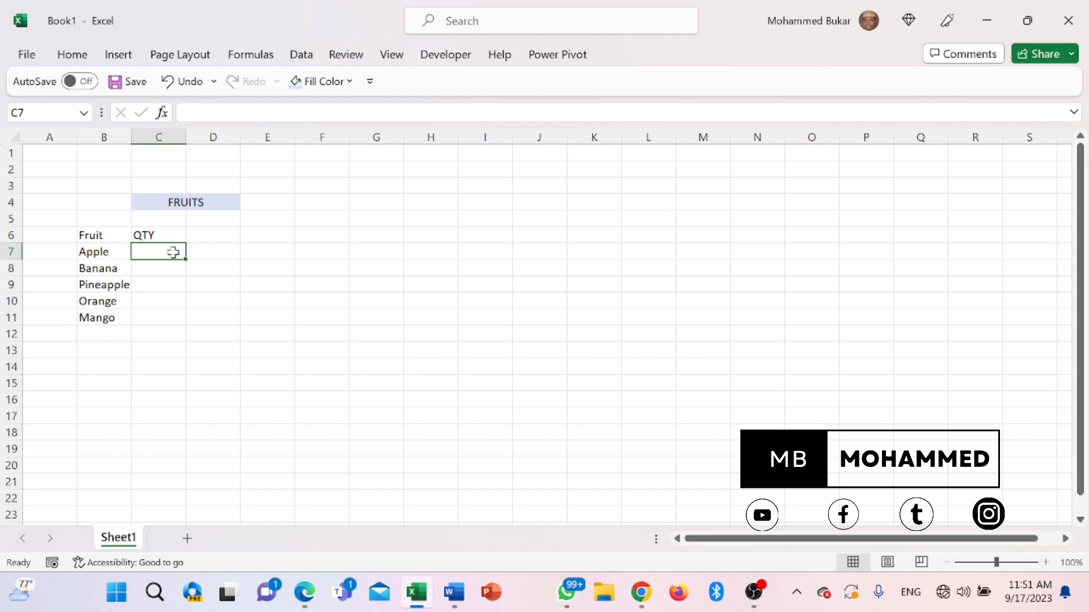
{"action": "type", "text": "21"}
{"action": "key", "text": "Return"}
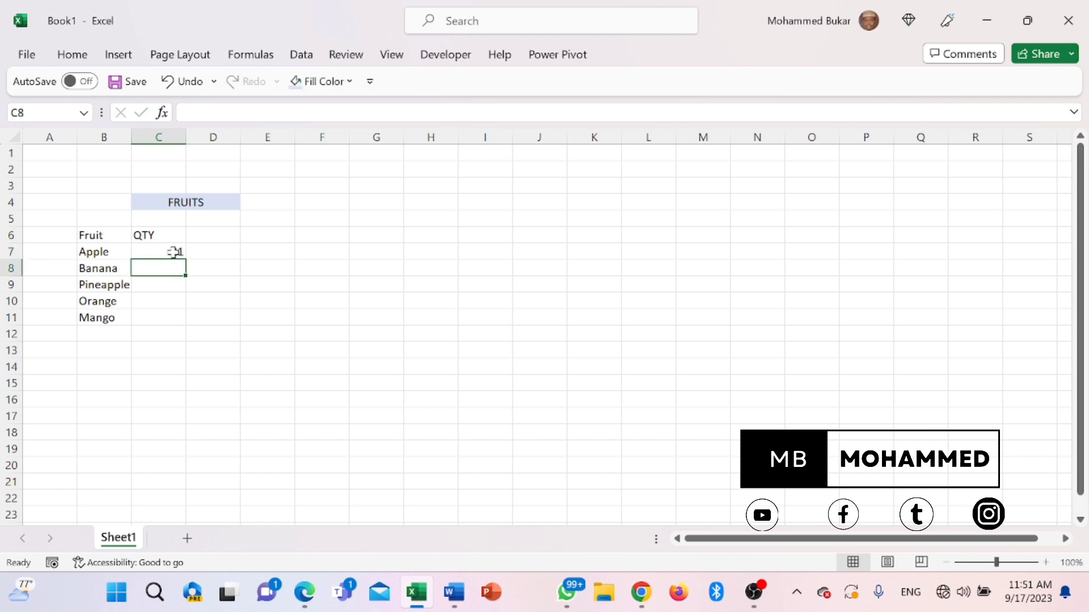
{"action": "type", "text": "30"}
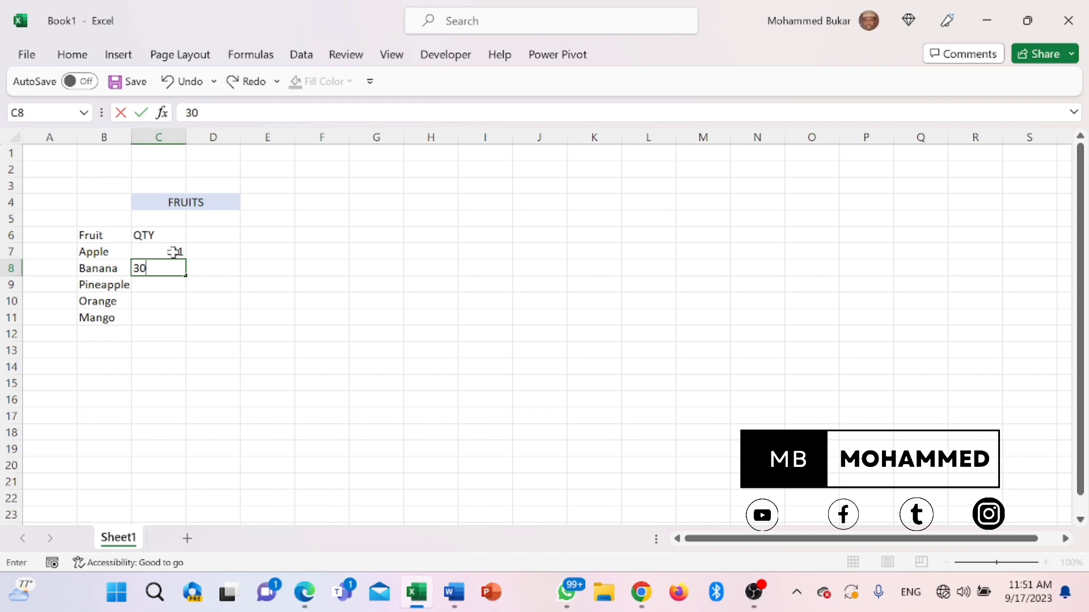
{"action": "key", "text": "Return"}
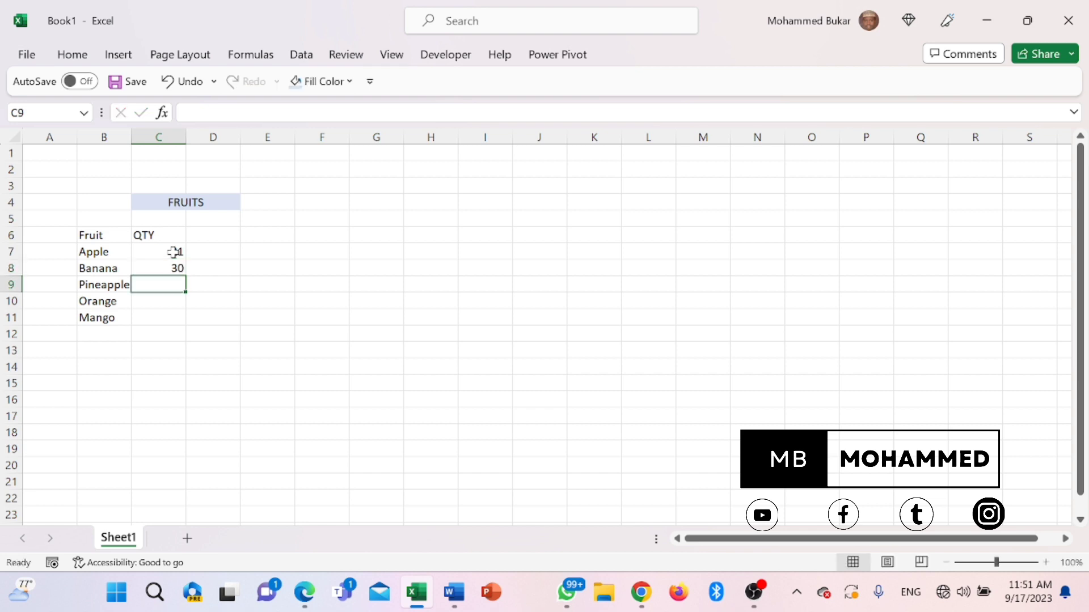
{"action": "type", "text": "16"}
{"action": "key", "text": "Return"}
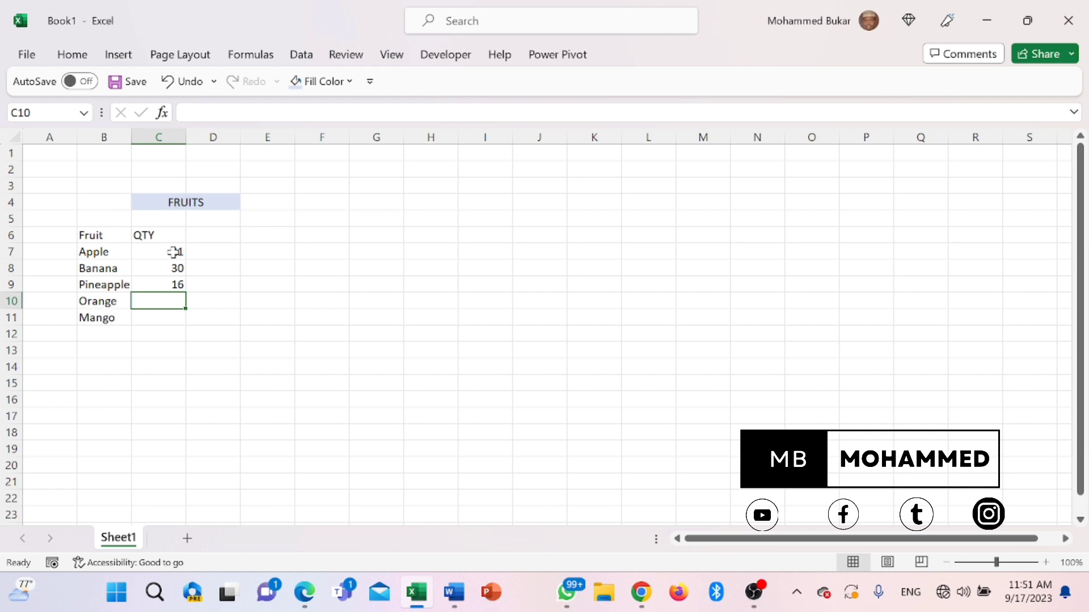
Enter the quantities 18 for Orange in C10 and 23 for Mango in C11
{"action": "type", "text": "1"}
{"action": "key", "text": "Return"}
{"action": "key", "text": "Up"}
{"action": "double_click", "coordinate": [166, 300]}
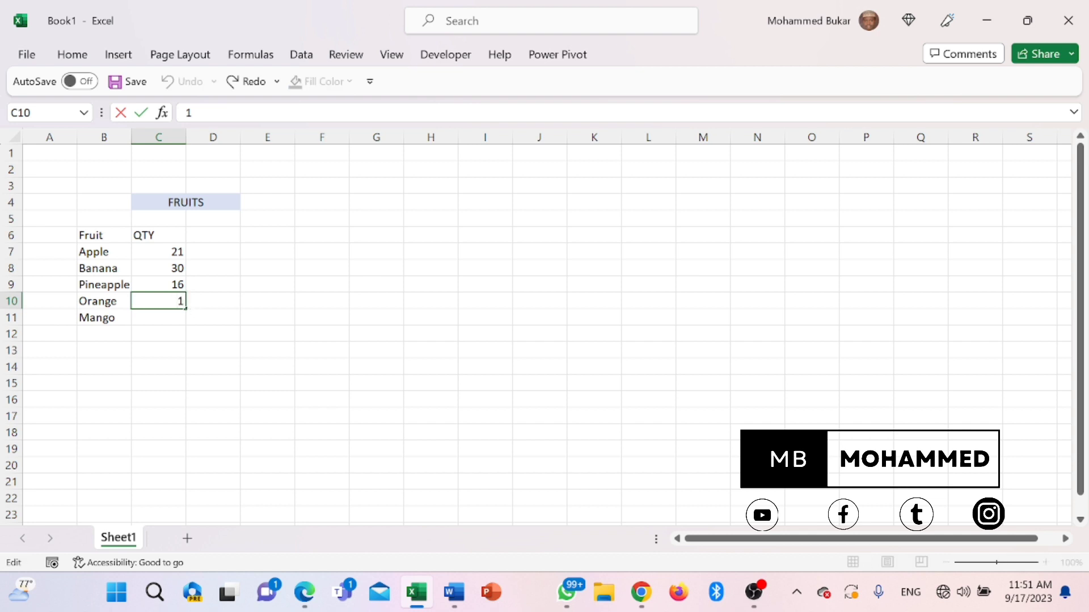
{"action": "type", "text": "8"}
{"action": "left_click", "coordinate": [165, 317]}
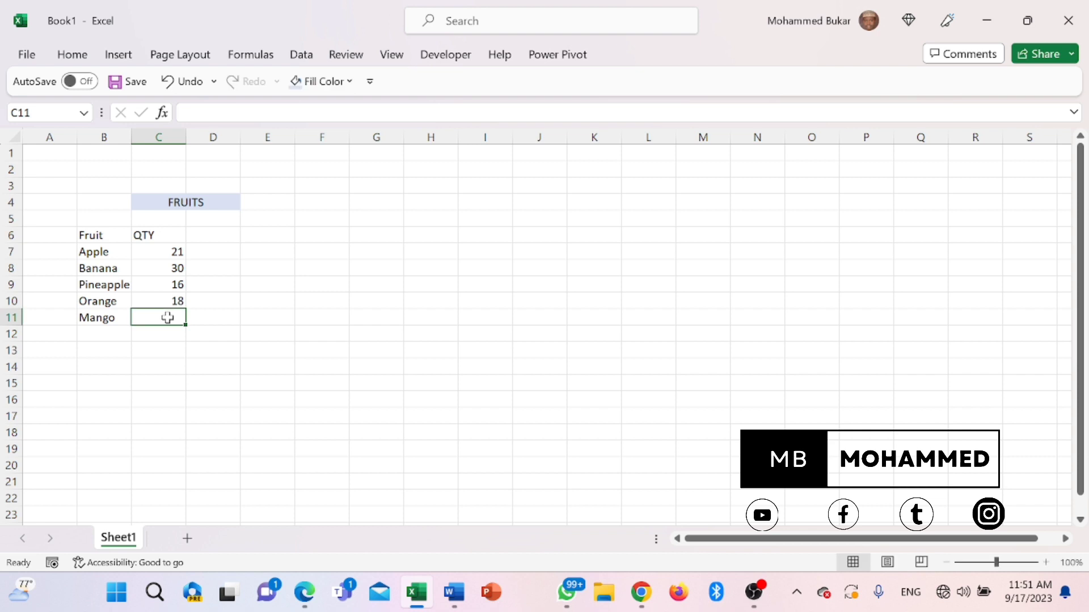
{"action": "type", "text": "23"}
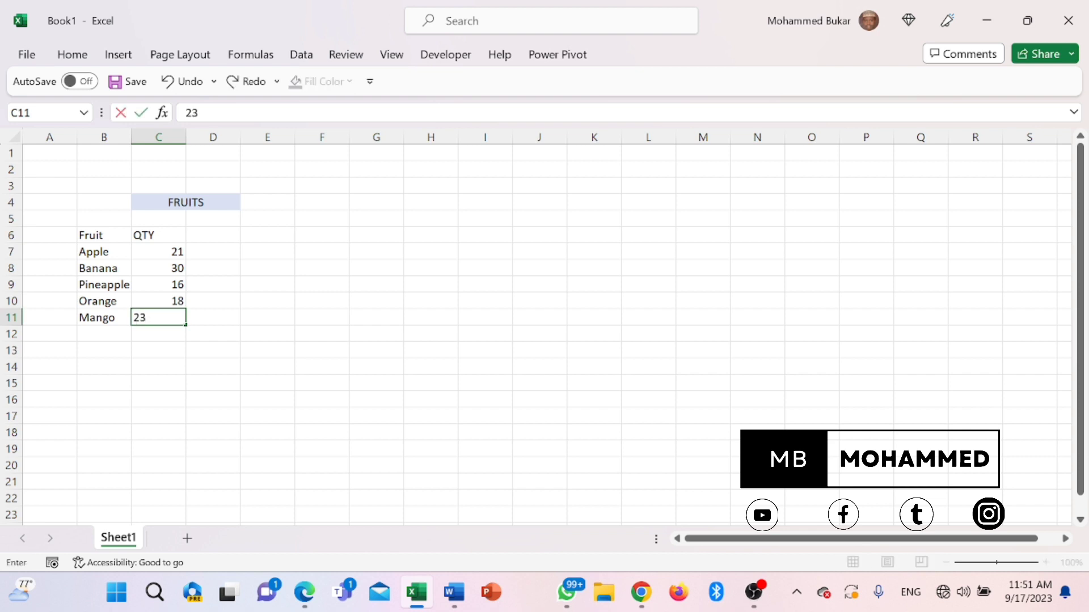
{"action": "left_click", "coordinate": [173, 335]}
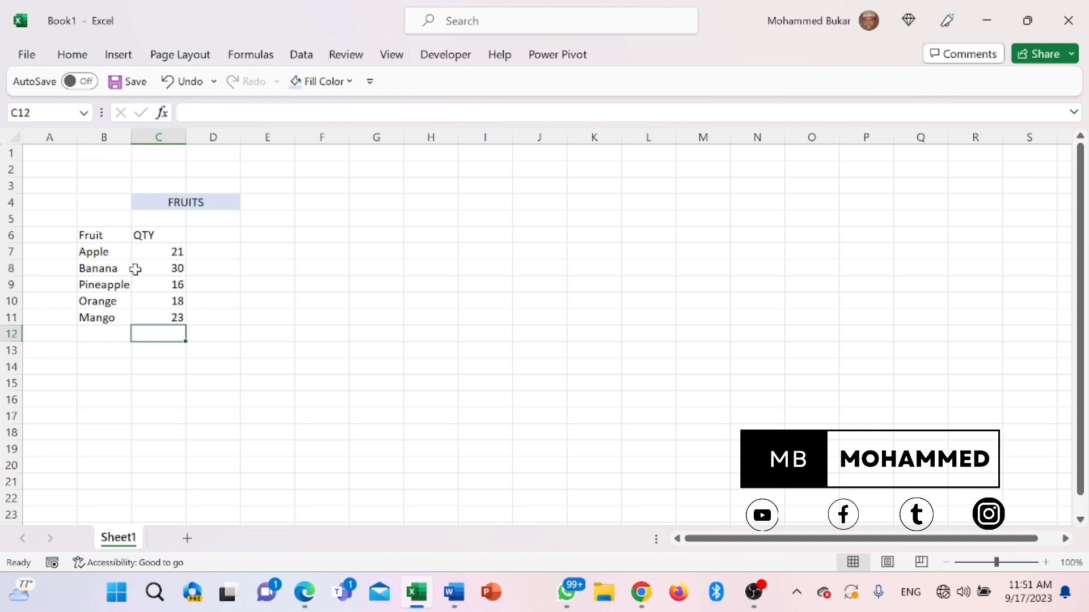
Apply All Borders to the fruit table in B6:C11
{"action": "left_click", "coordinate": [95, 235]}
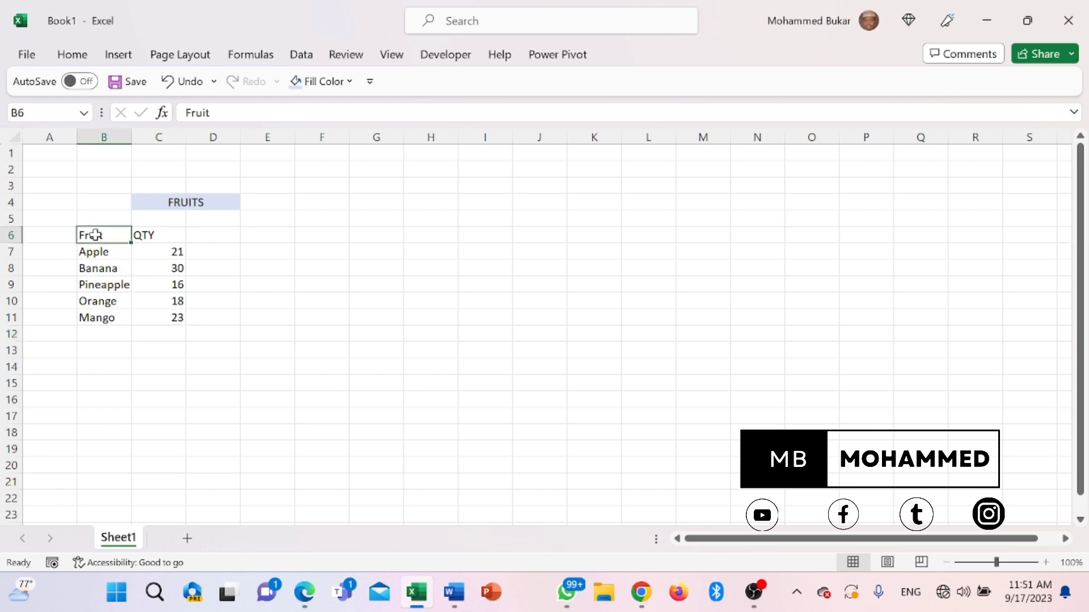
{"action": "left_click_drag", "start_coordinate": [95, 235], "coordinate": [181, 315]}
{"action": "left_click", "coordinate": [72, 54]}
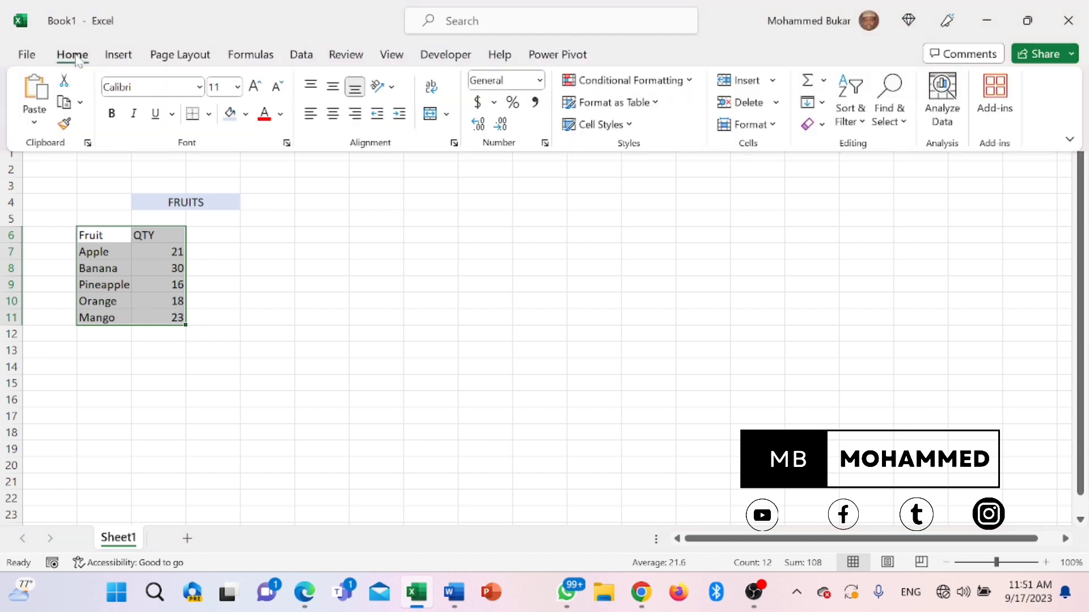
{"action": "left_click", "coordinate": [209, 115]}
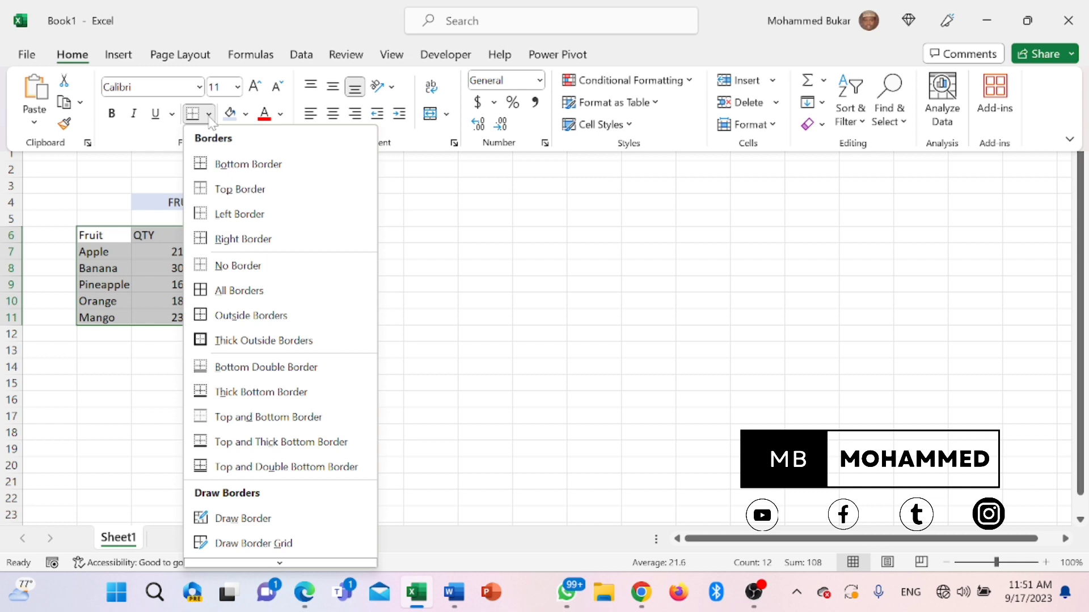
{"action": "left_click", "coordinate": [227, 290]}
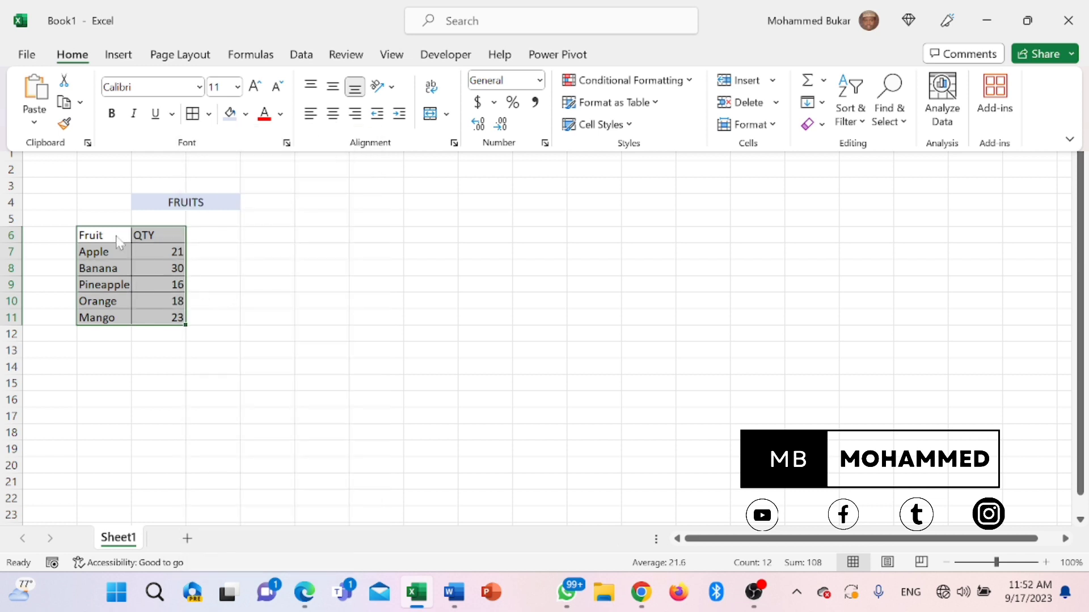
{"action": "left_click", "coordinate": [112, 353]}
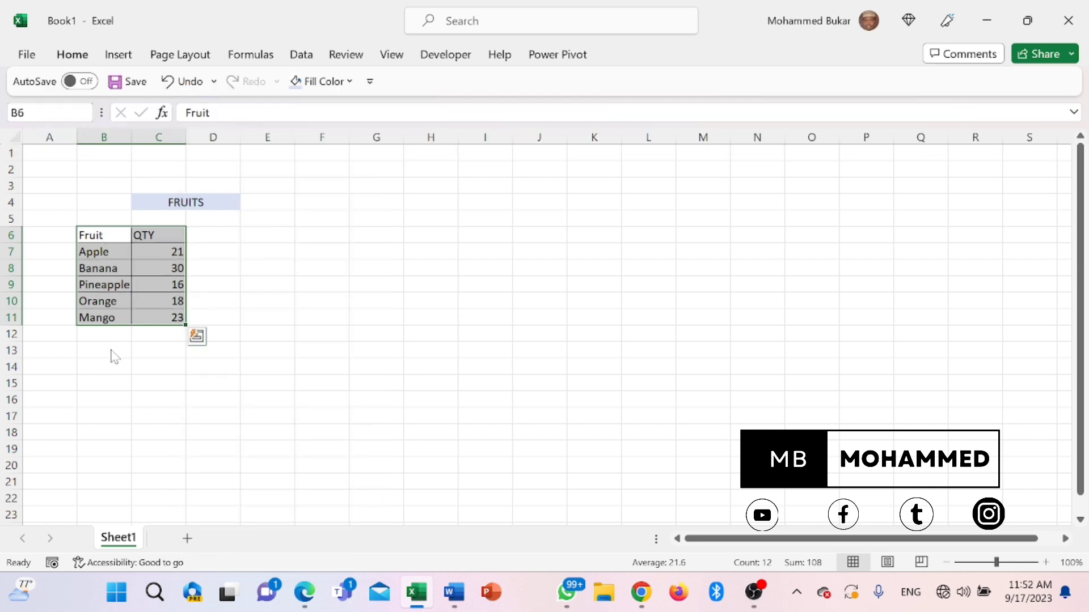
Fill the header cells B6:C6 with the same light blue as the FRUITS title
{"action": "left_click", "coordinate": [90, 206]}
{"action": "left_click", "coordinate": [97, 236]}
{"action": "left_click_drag", "start_coordinate": [96, 235], "coordinate": [148, 236]}
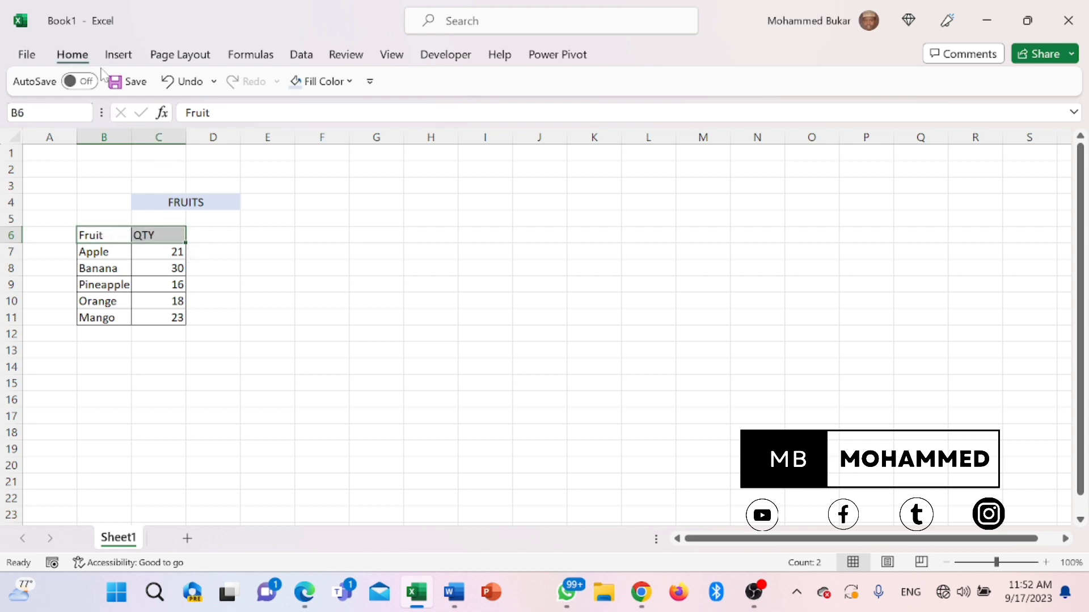
{"action": "left_click", "coordinate": [77, 57]}
{"action": "left_click", "coordinate": [232, 116]}
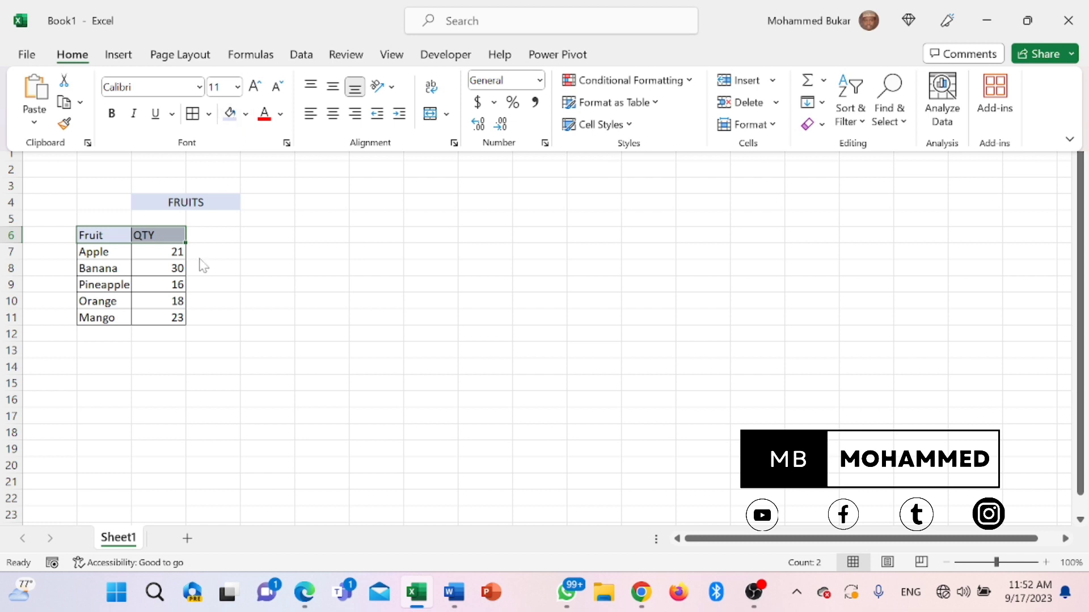
{"action": "left_click", "coordinate": [232, 265]}
Unmerge the FRUITS title in row 4
{"action": "left_click", "coordinate": [89, 205]}
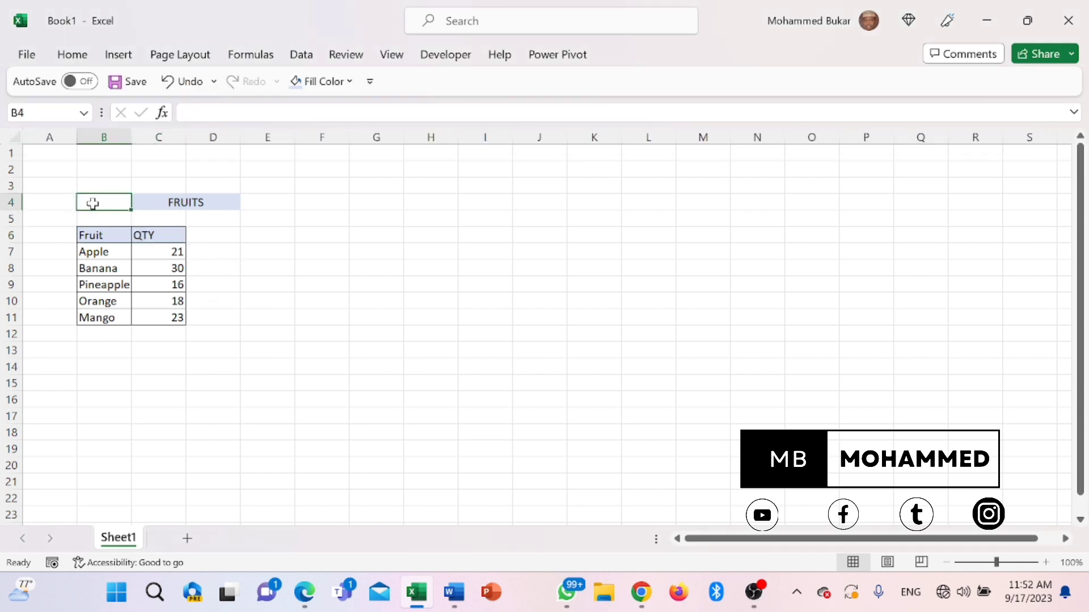
{"action": "left_click_drag", "start_coordinate": [89, 203], "coordinate": [165, 202]}
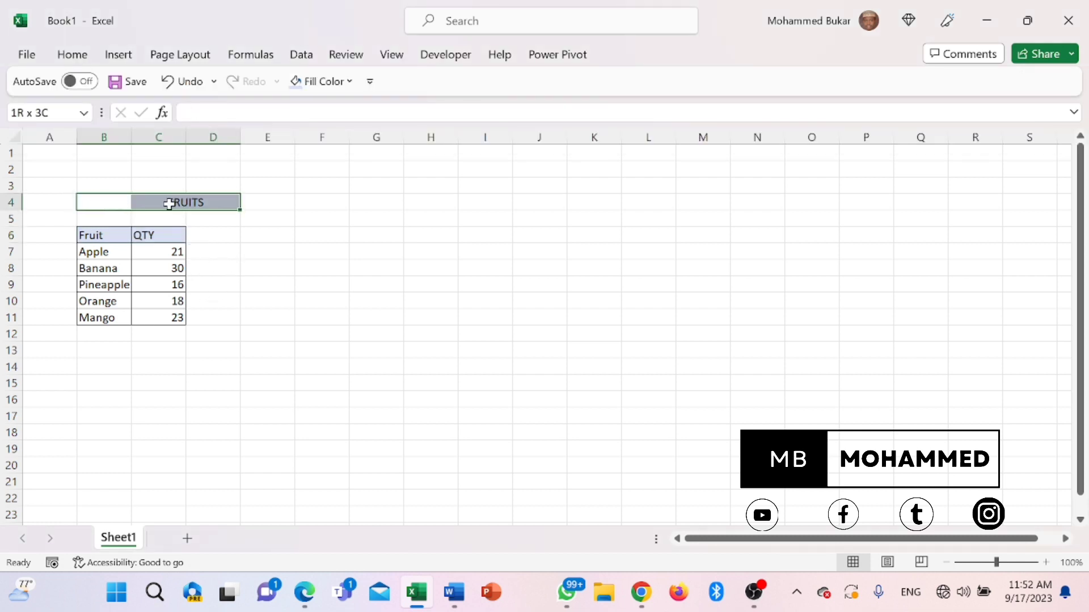
{"action": "left_click", "coordinate": [72, 56]}
{"action": "left_click", "coordinate": [435, 117]}
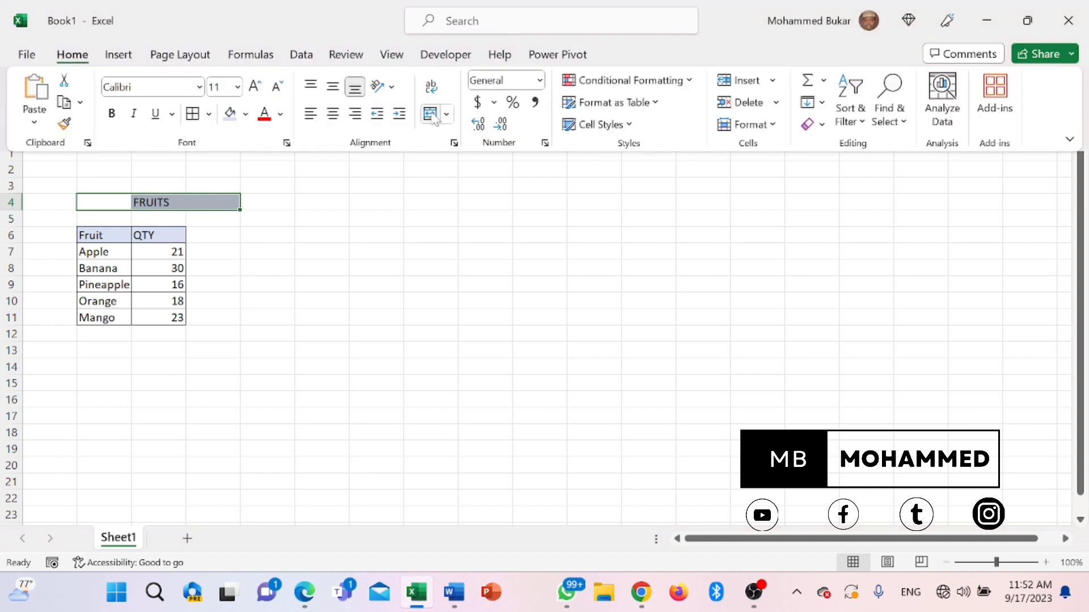
{"action": "left_click", "coordinate": [233, 210]}
{"action": "left_click", "coordinate": [233, 234]}
{"action": "left_click", "coordinate": [221, 209]}
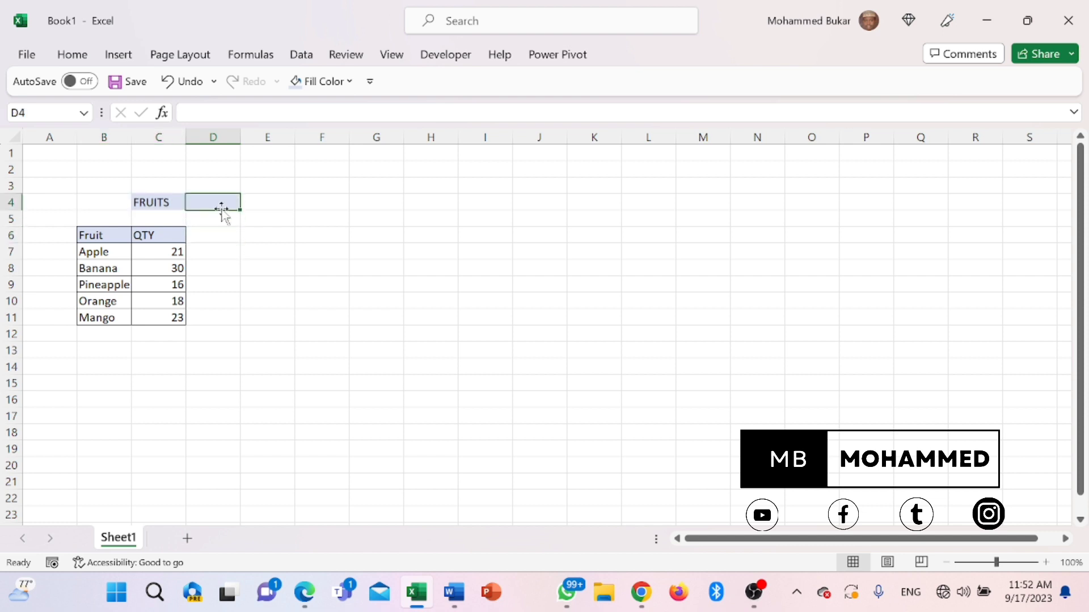
Merge and center the FRUITS title across B4:C4, above the two table columns
{"action": "left_click", "coordinate": [160, 202]}
{"action": "left_click_drag", "start_coordinate": [143, 197], "coordinate": [105, 200]}
{"action": "left_click", "coordinate": [72, 55]}
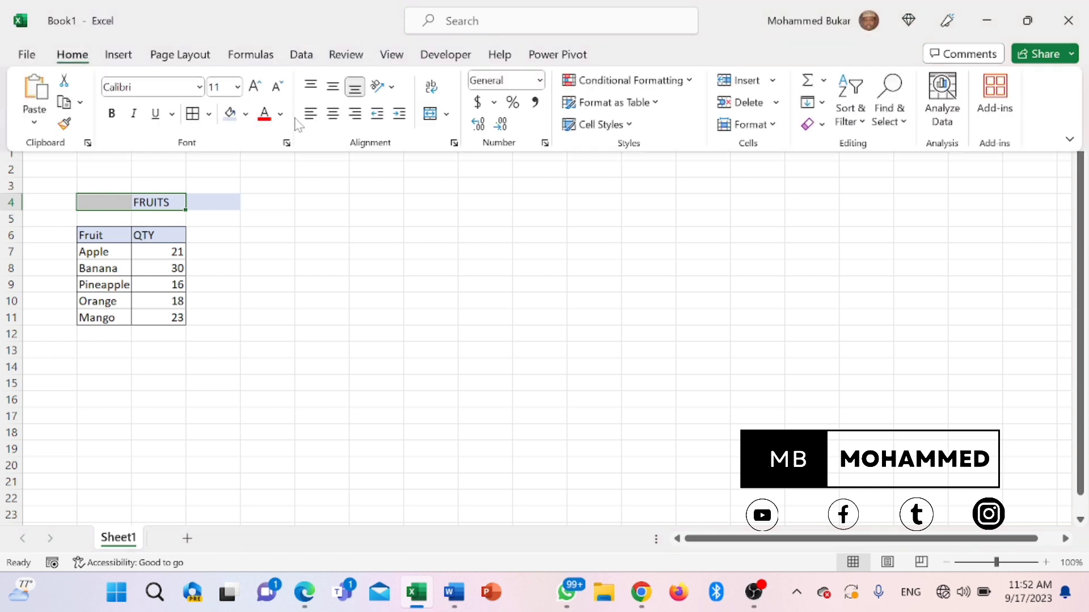
{"action": "left_click", "coordinate": [430, 114]}
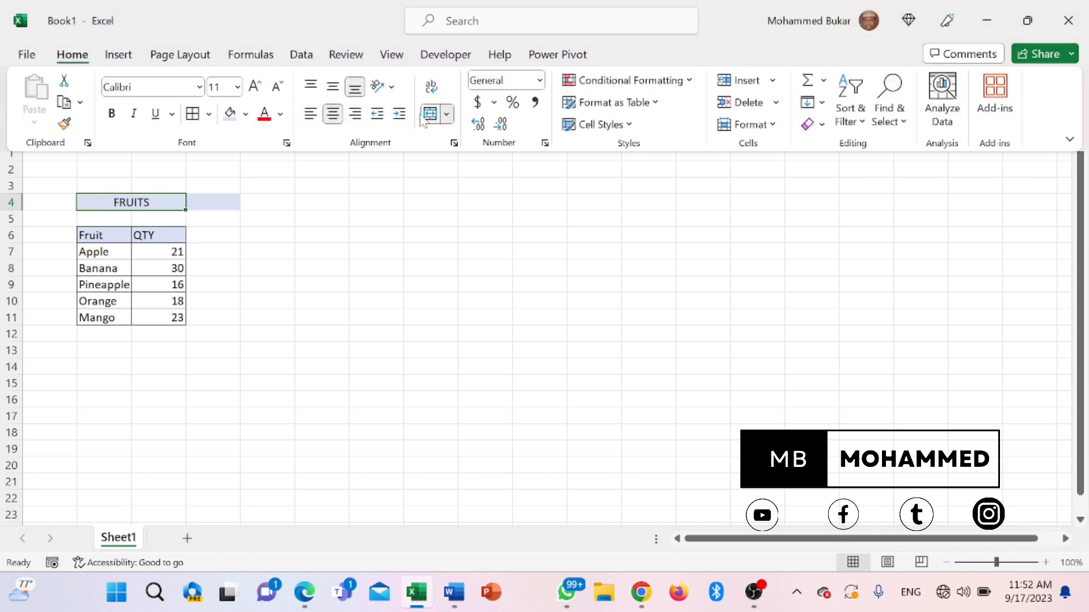
Remove the leftover fill color from cell D4 by setting it to No Fill
{"action": "left_click", "coordinate": [209, 203]}
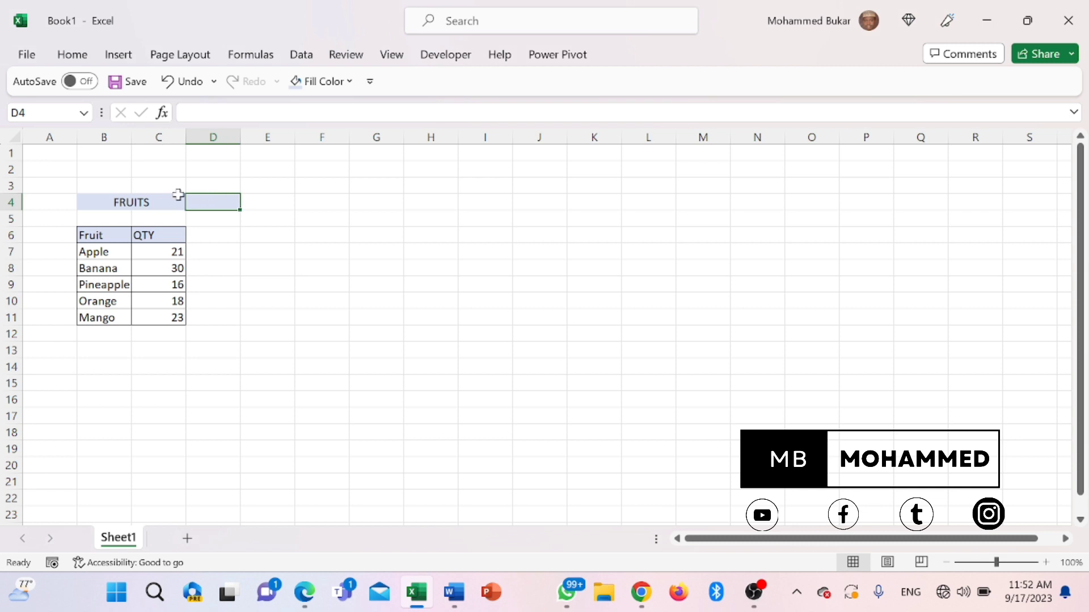
{"action": "left_click", "coordinate": [72, 55]}
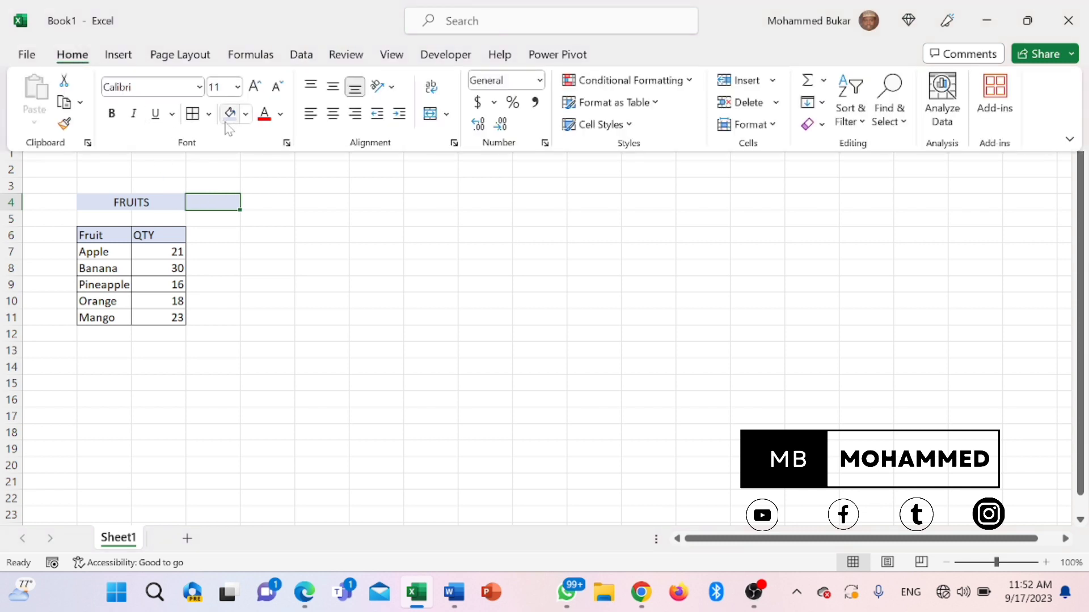
{"action": "left_click", "coordinate": [246, 120]}
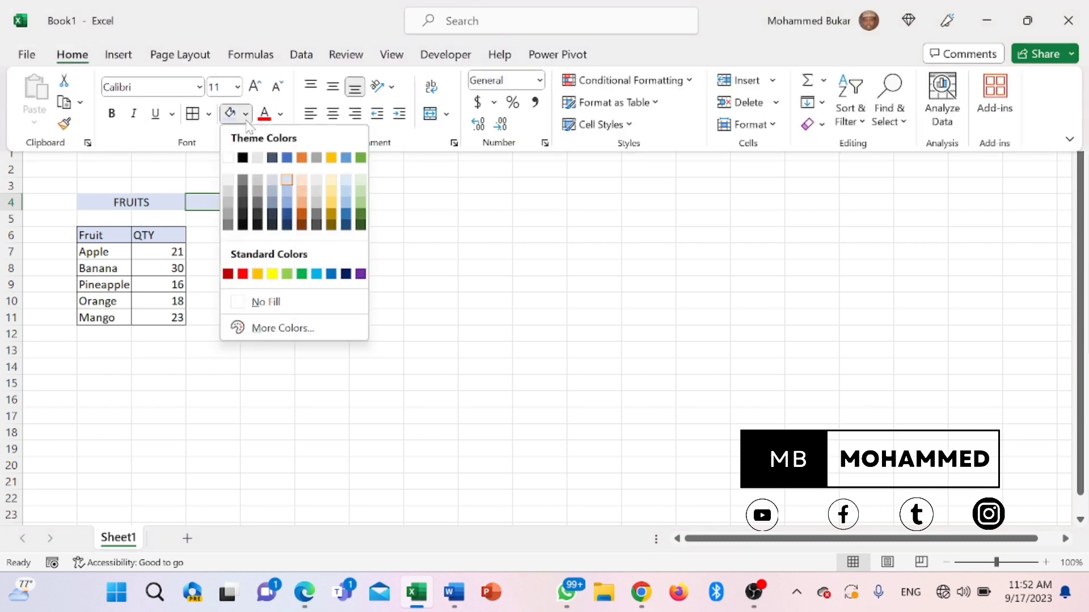
{"action": "left_click", "coordinate": [254, 303]}
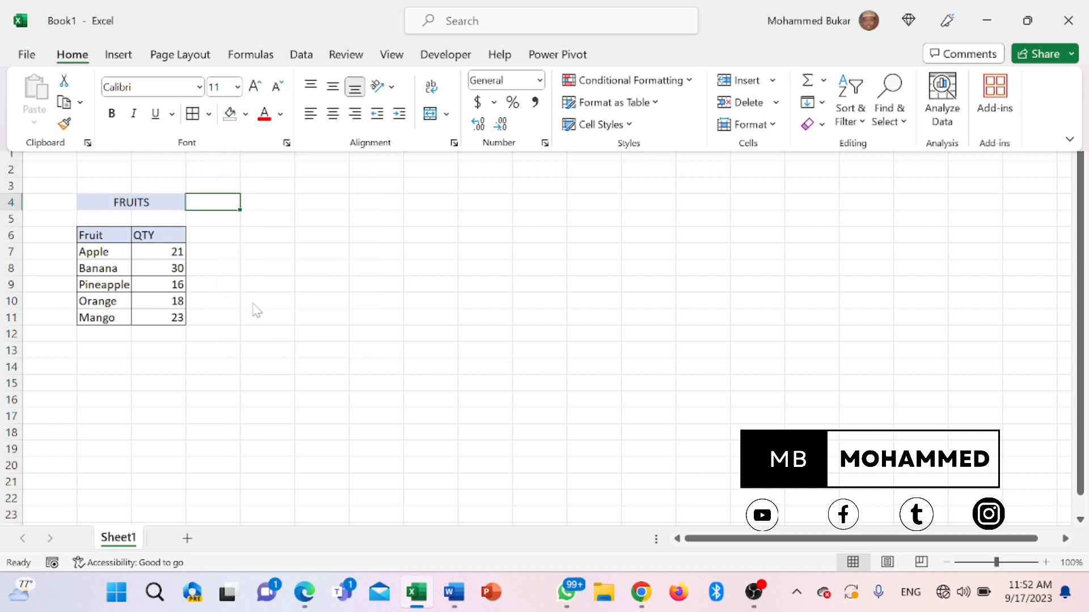
{"action": "left_click", "coordinate": [226, 318]}
{"action": "left_click_drag", "start_coordinate": [233, 378], "coordinate": [226, 364]}
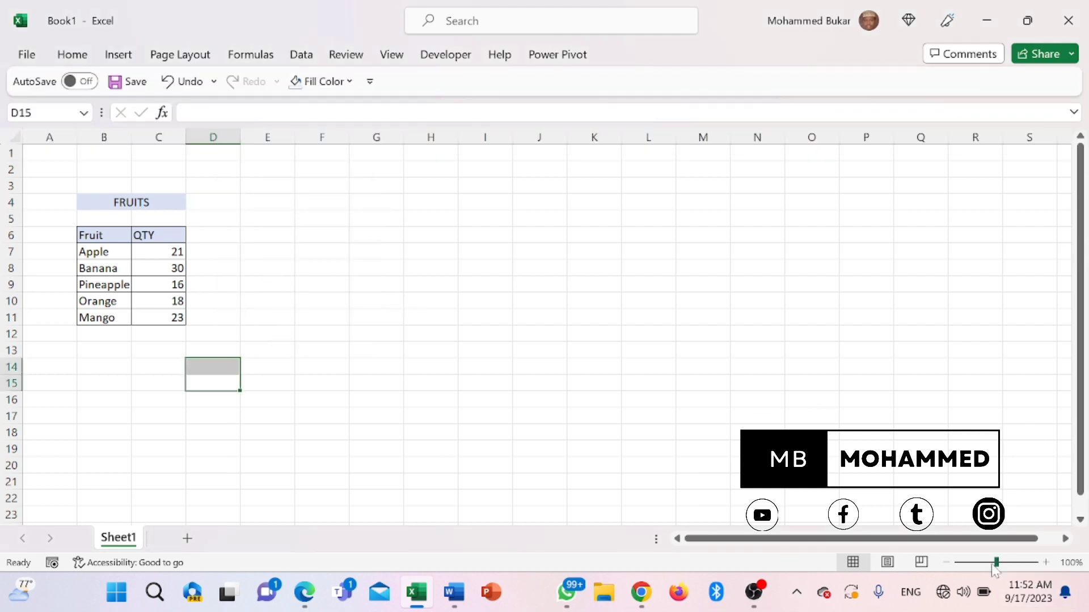
Insert a basic 2-D pie chart of the fruit quantities in B6:C11, chosen from all chart types
{"action": "left_click_drag", "start_coordinate": [996, 562], "coordinate": [1007, 563]}
{"action": "scroll", "coordinate": [659, 374], "scroll_direction": "up", "scroll_amount": 1}
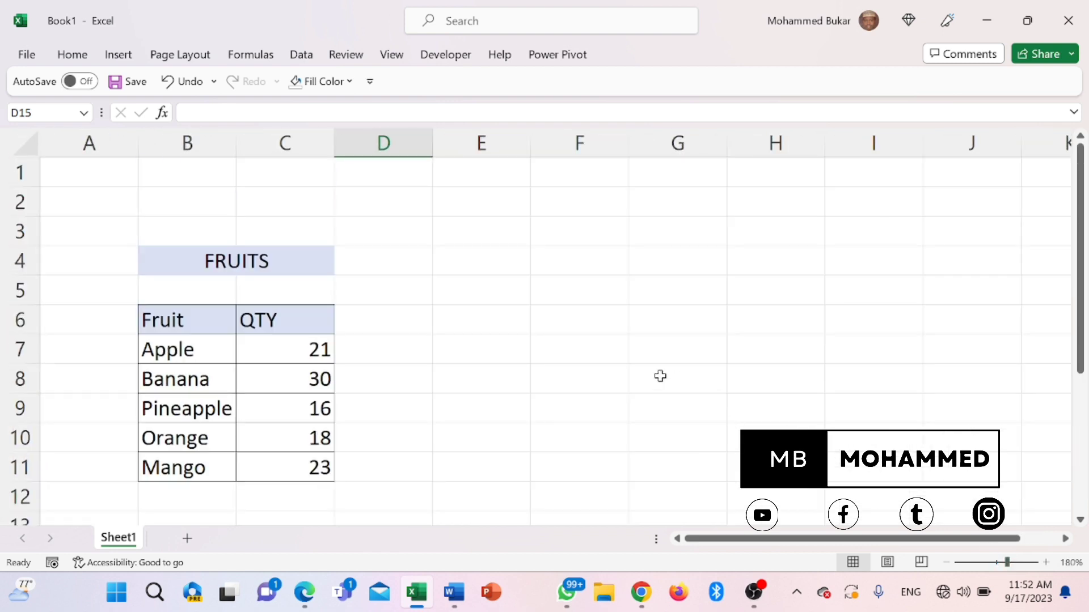
{"action": "scroll", "coordinate": [659, 375], "scroll_direction": "down", "scroll_amount": 1}
{"action": "scroll", "coordinate": [659, 374], "scroll_direction": "up", "scroll_amount": 1}
{"action": "left_click", "coordinate": [161, 318]}
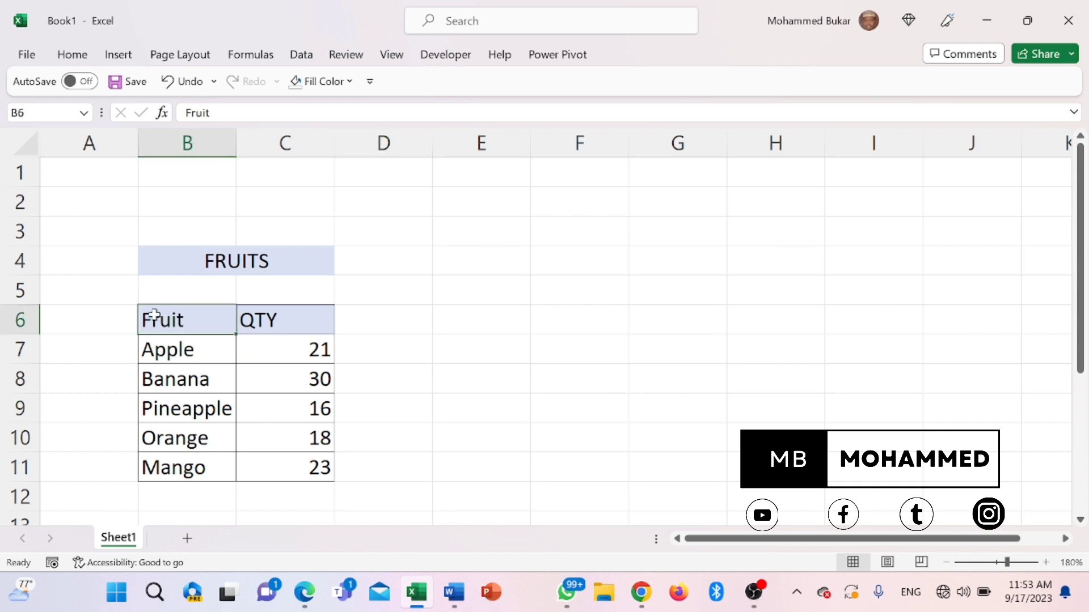
{"action": "left_click_drag", "start_coordinate": [155, 314], "coordinate": [293, 458]}
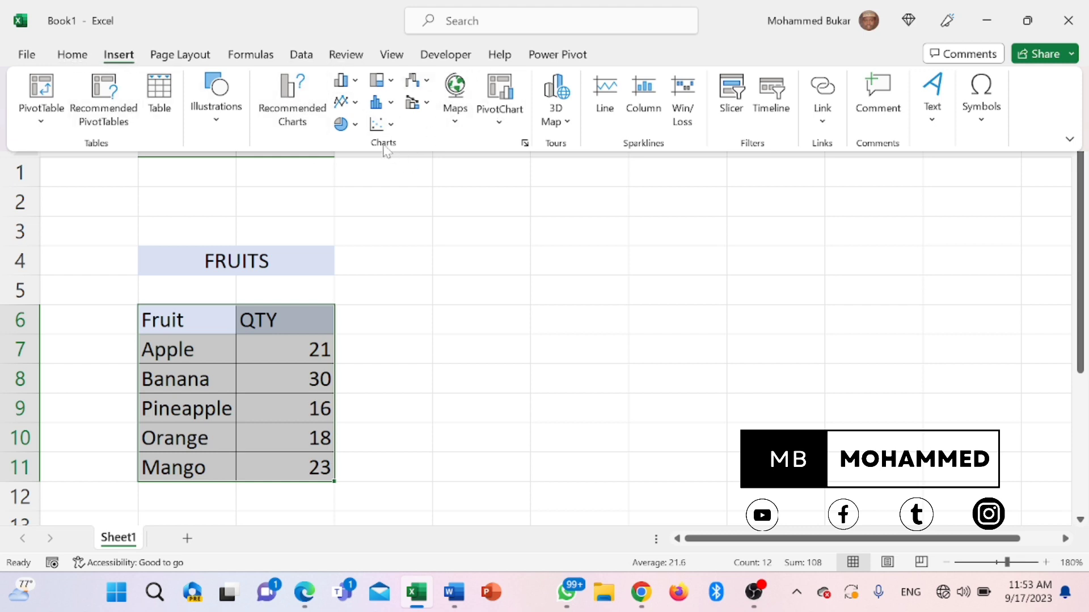
{"action": "left_click", "coordinate": [525, 143]}
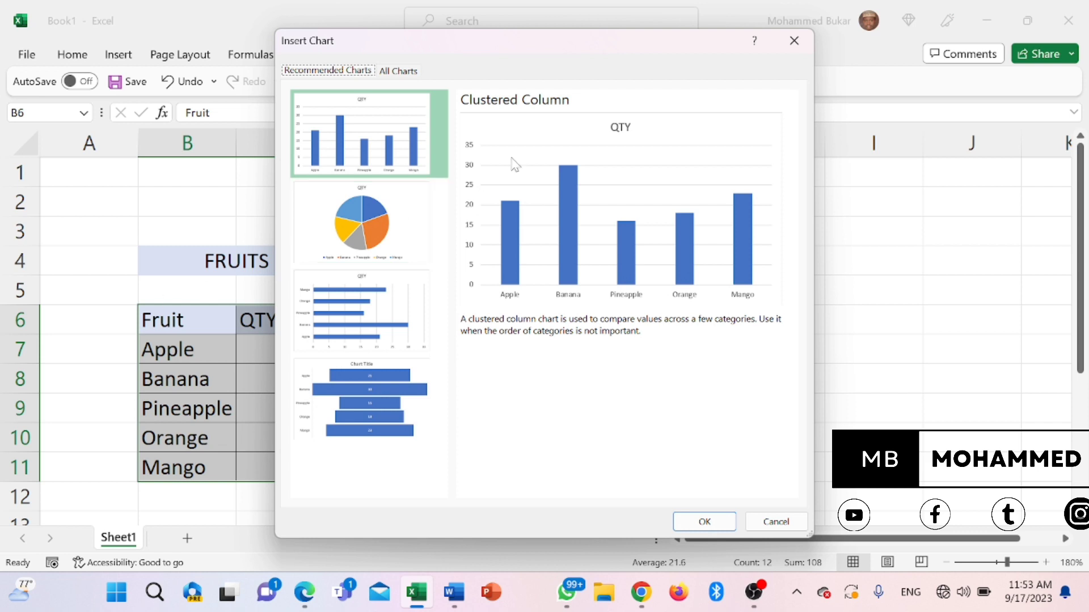
{"action": "left_click", "coordinate": [406, 74]}
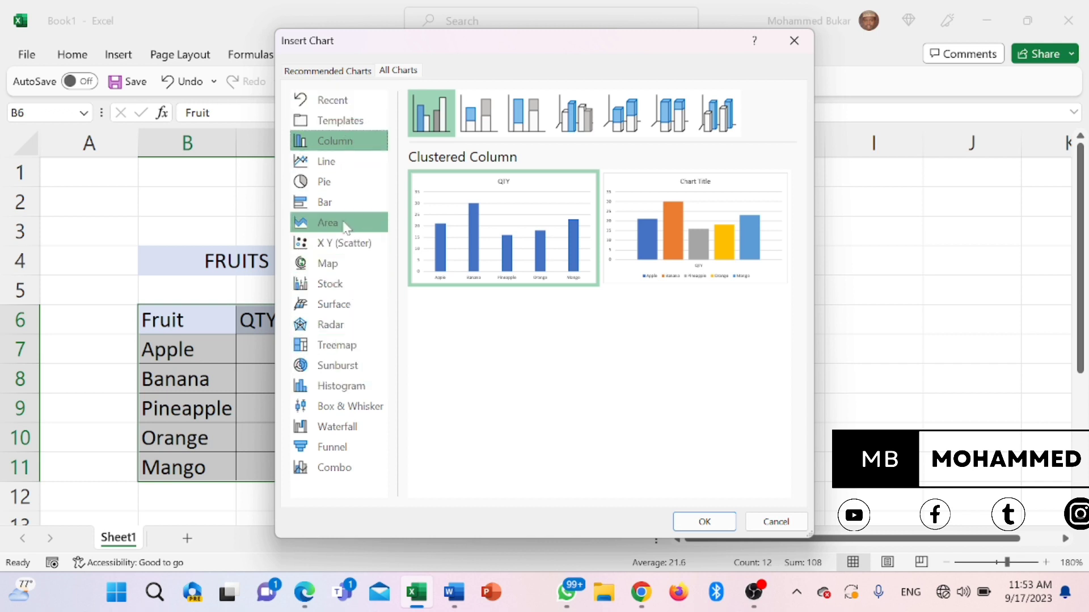
{"action": "left_click", "coordinate": [329, 189]}
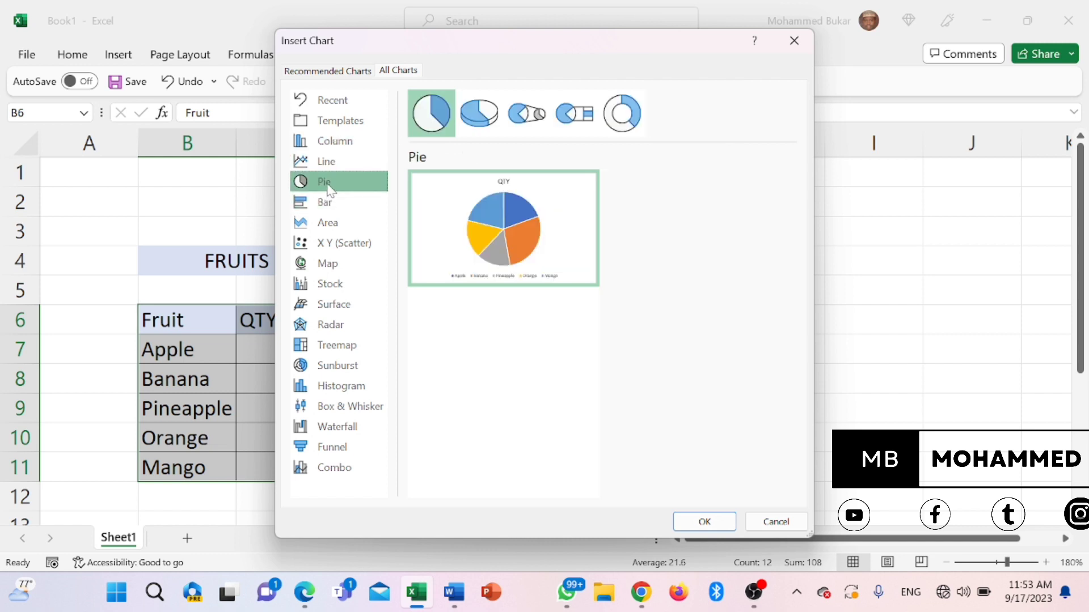
{"action": "left_click", "coordinate": [716, 523]}
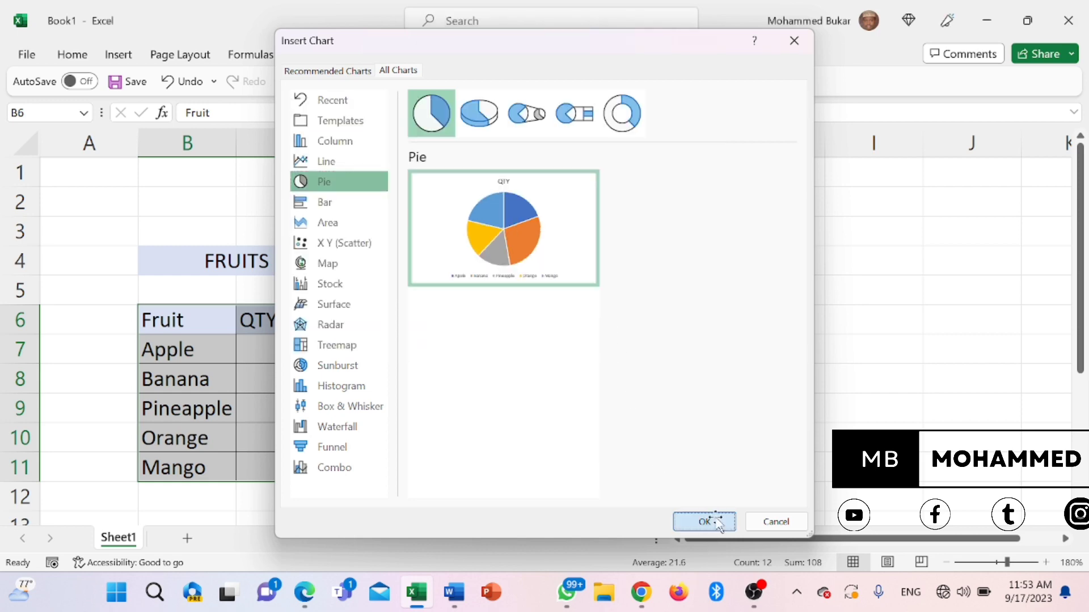
Shrink the pie chart and move it beside the fruit table so it covers about D3:H13
{"action": "scroll", "coordinate": [973, 391], "scroll_direction": "down", "scroll_amount": 2}
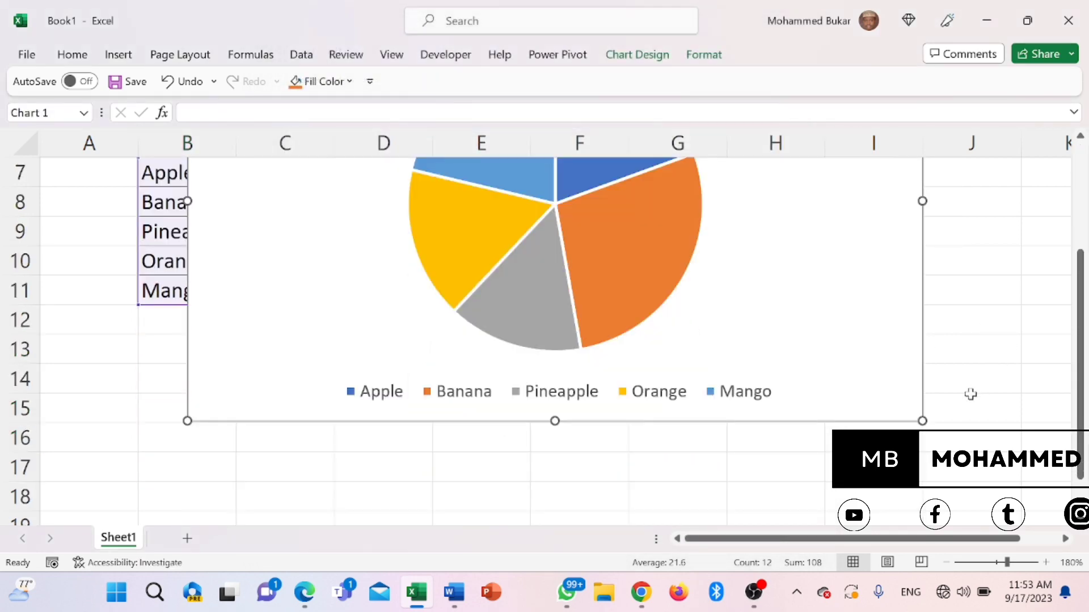
{"action": "left_click_drag", "start_coordinate": [557, 422], "coordinate": [626, 277]}
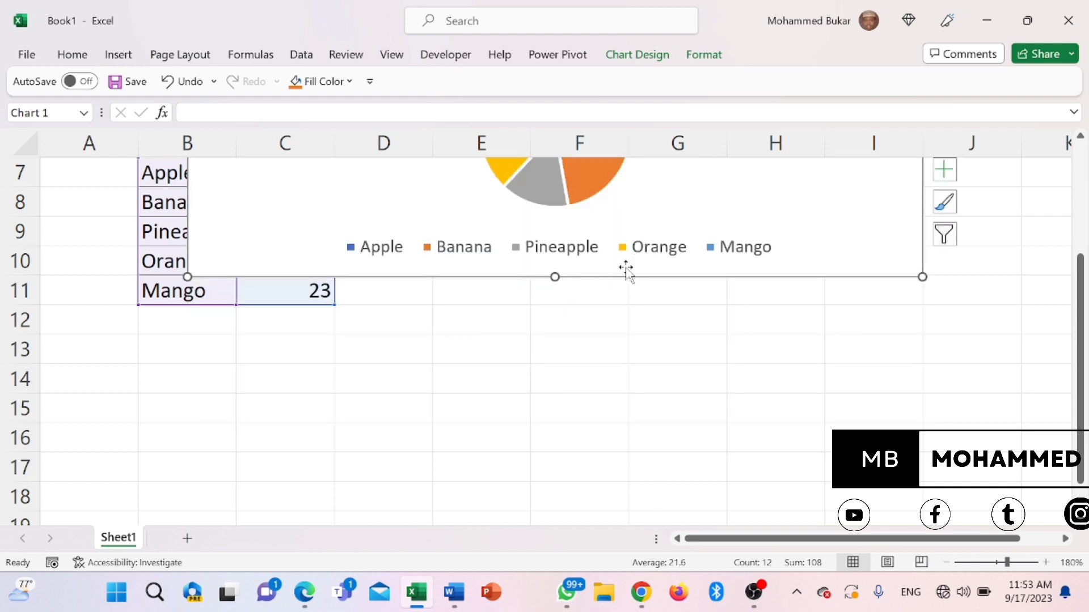
{"action": "scroll", "coordinate": [850, 253], "scroll_direction": "up", "scroll_amount": 2}
{"action": "left_click_drag", "start_coordinate": [923, 306], "coordinate": [628, 246]}
{"action": "left_click_drag", "start_coordinate": [541, 192], "coordinate": [693, 261]}
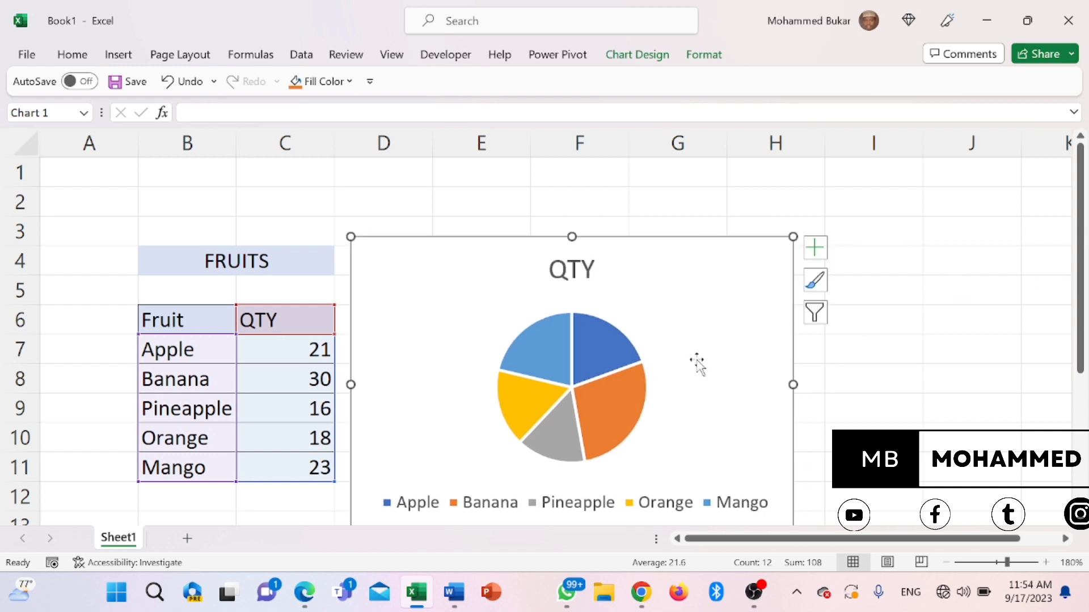
{"action": "scroll", "coordinate": [544, 334], "scroll_direction": "down", "scroll_amount": 2}
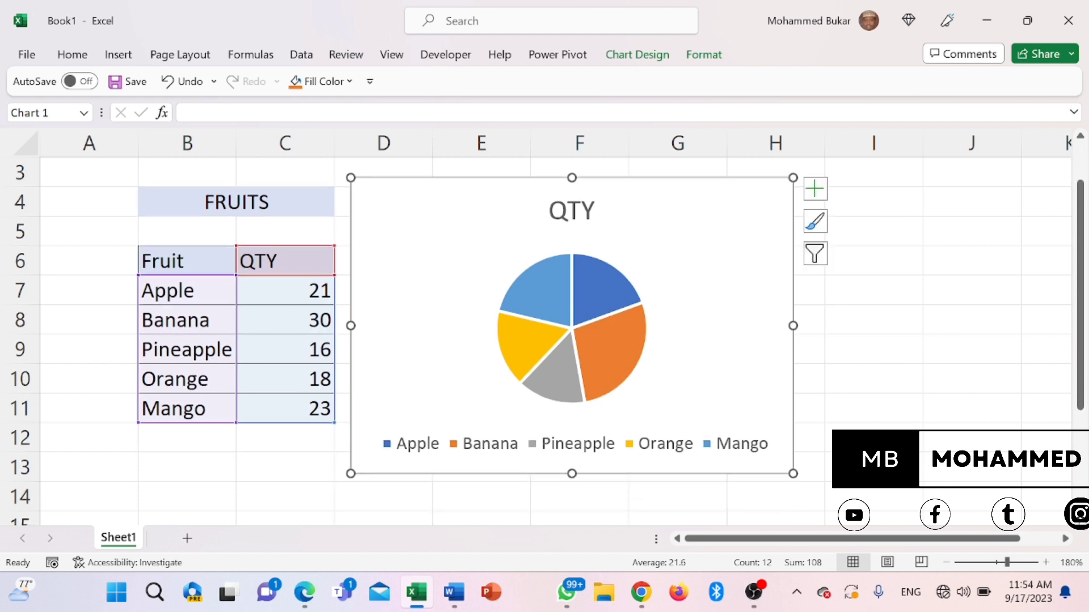
{"action": "mouse_move", "coordinate": [618, 309]}
{"action": "left_click", "coordinate": [902, 379]}
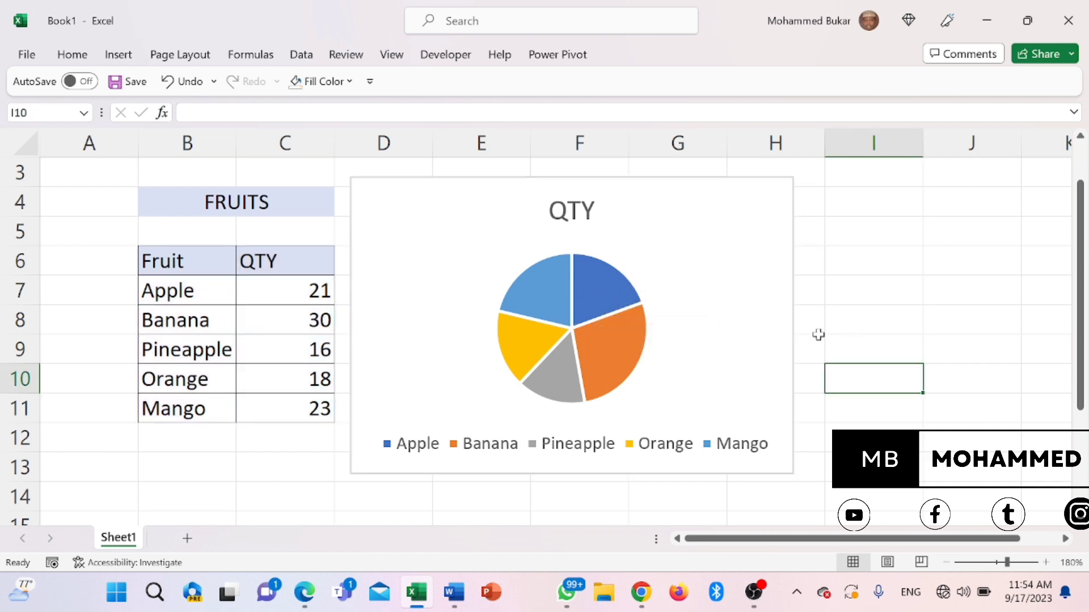
Apply the first quick layout to the pie chart, labelling each slice with its fruit name and percentage
{"action": "left_click", "coordinate": [735, 295]}
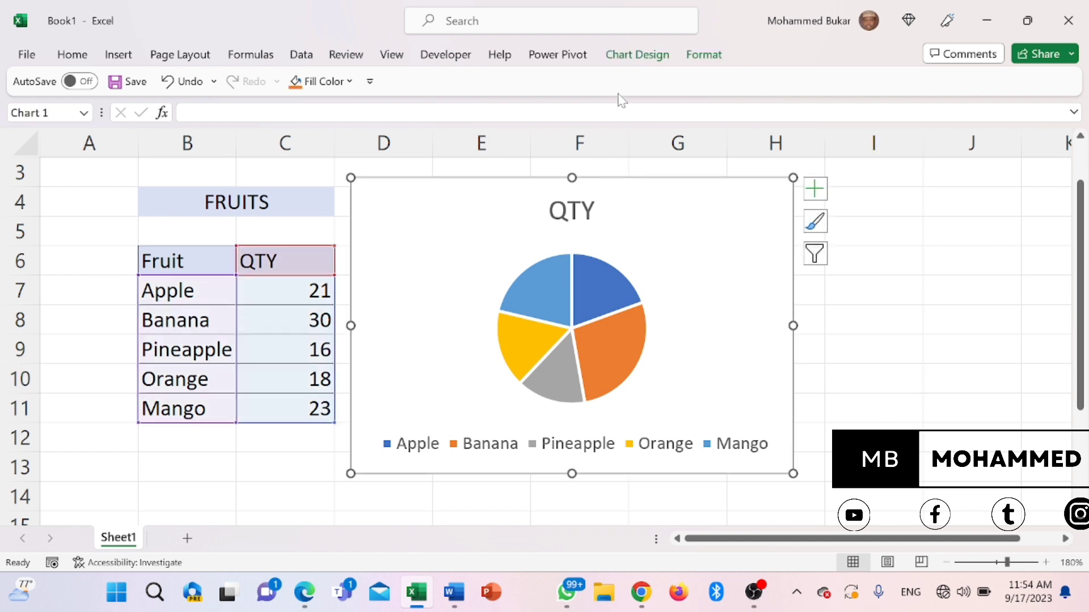
{"action": "left_click", "coordinate": [632, 56]}
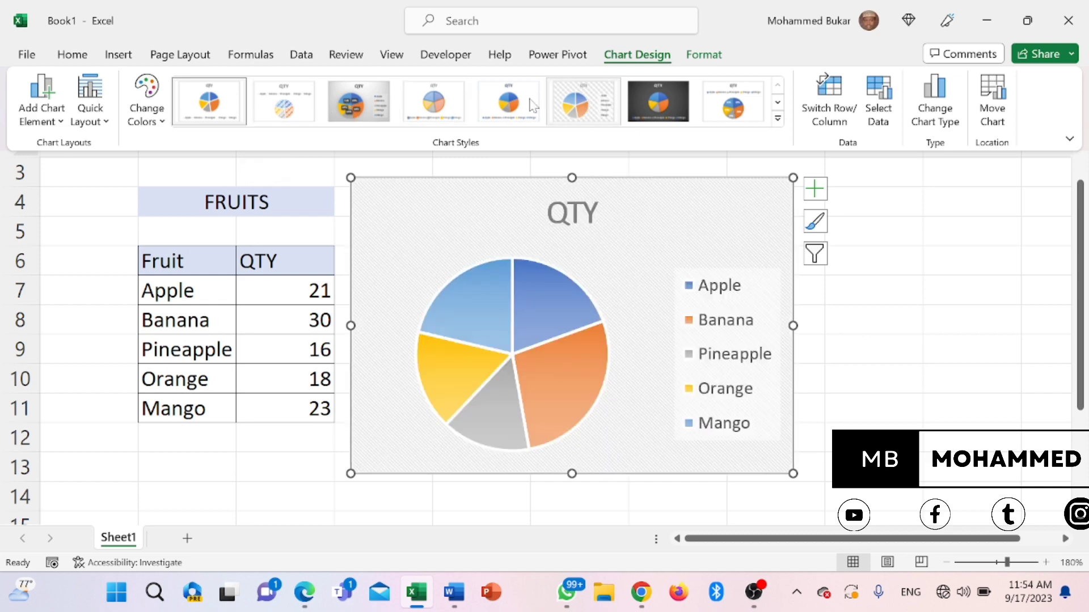
{"action": "left_click", "coordinate": [107, 123]}
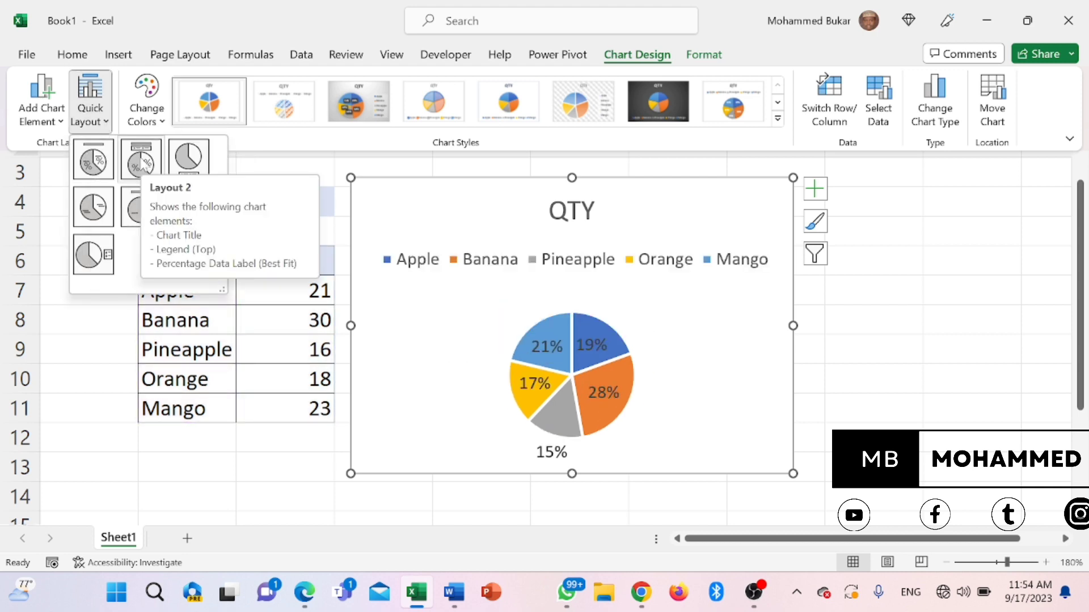
{"action": "left_click", "coordinate": [98, 160]}
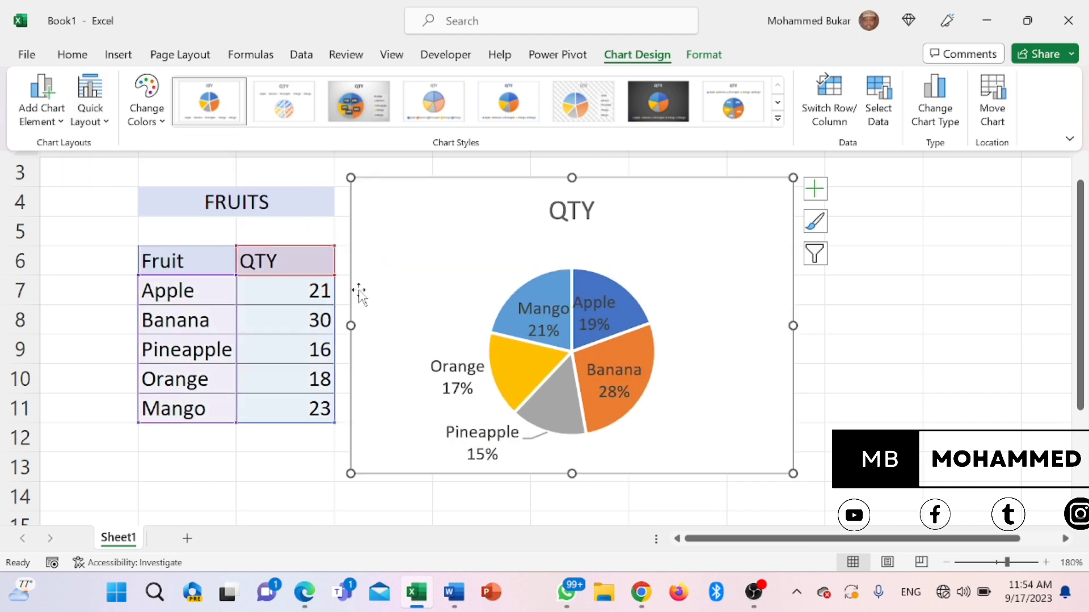
{"action": "key", "text": "ctrl+F1"}
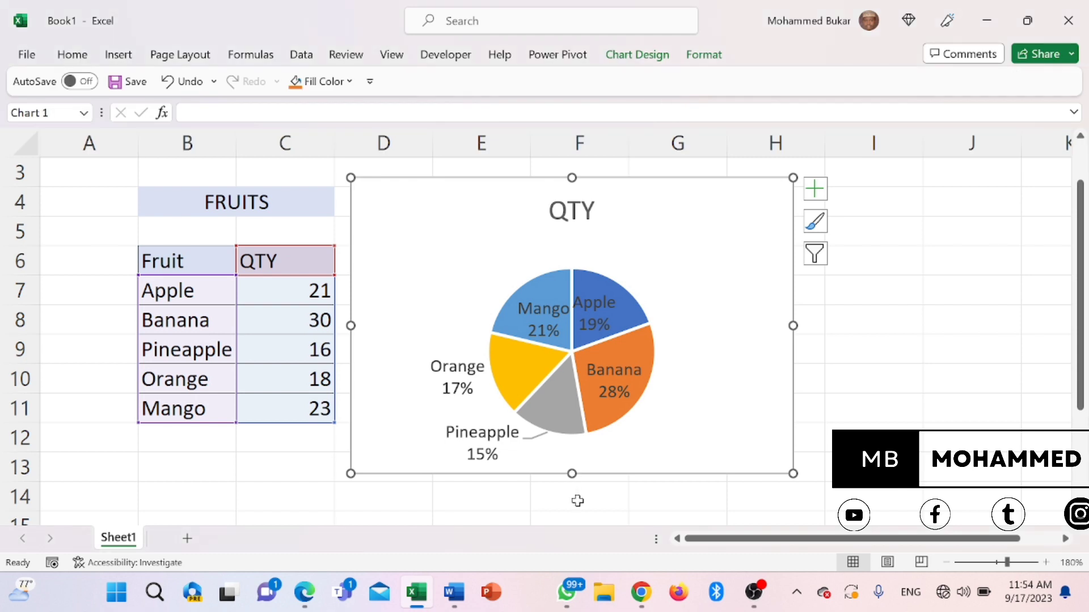
Enlarge the pie chart downward and to the right so it covers about D3:I17
{"action": "left_click_drag", "start_coordinate": [573, 473], "coordinate": [574, 502]}
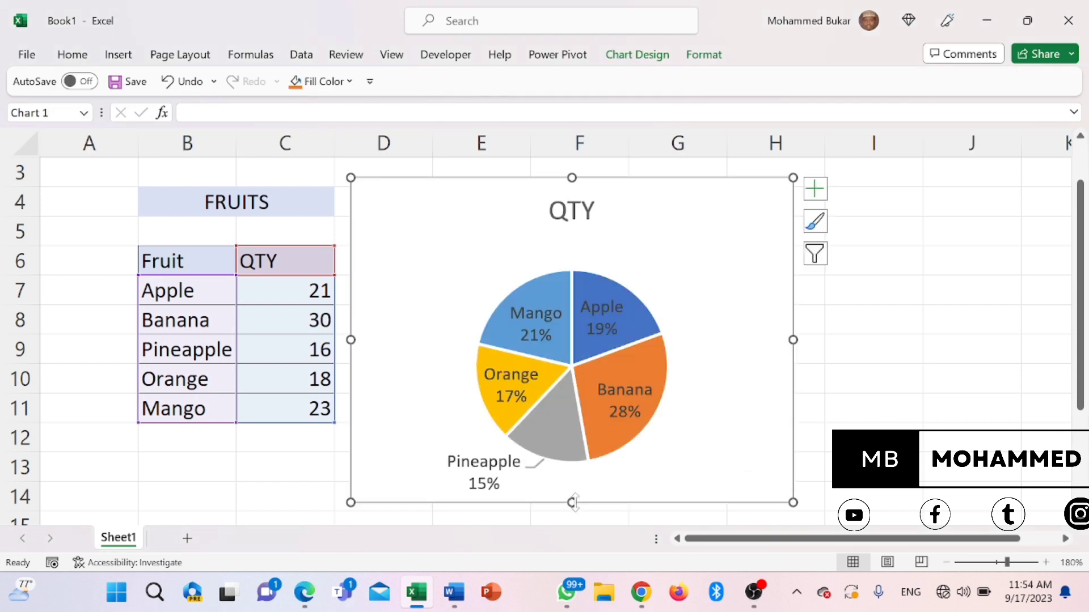
{"action": "left_click_drag", "start_coordinate": [793, 340], "coordinate": [902, 337]}
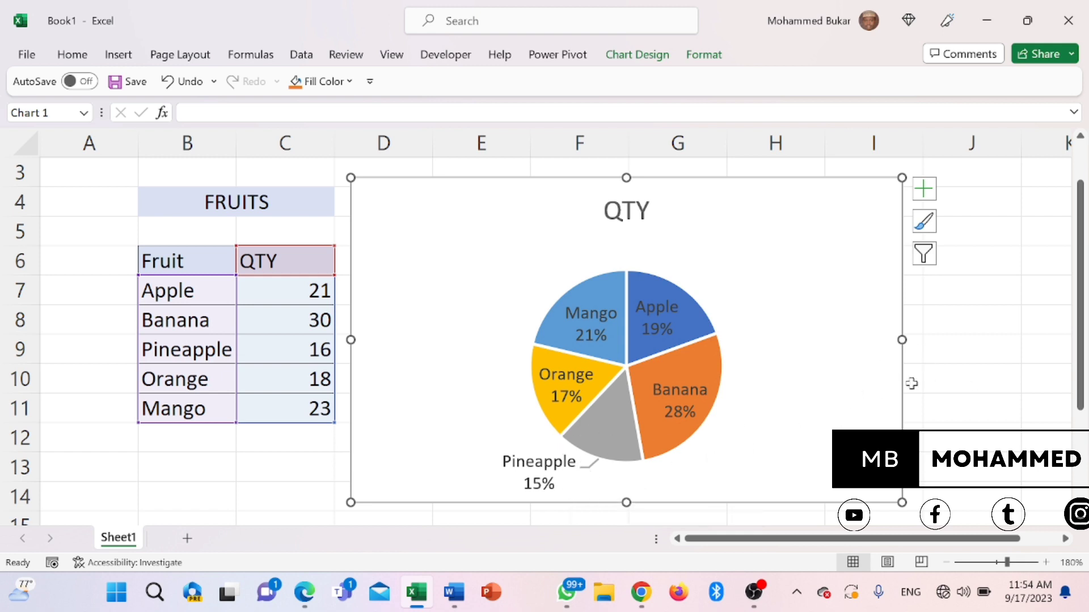
{"action": "scroll", "coordinate": [924, 371], "scroll_direction": "down", "scroll_amount": 1}
{"action": "left_click_drag", "start_coordinate": [625, 415], "coordinate": [625, 500]}
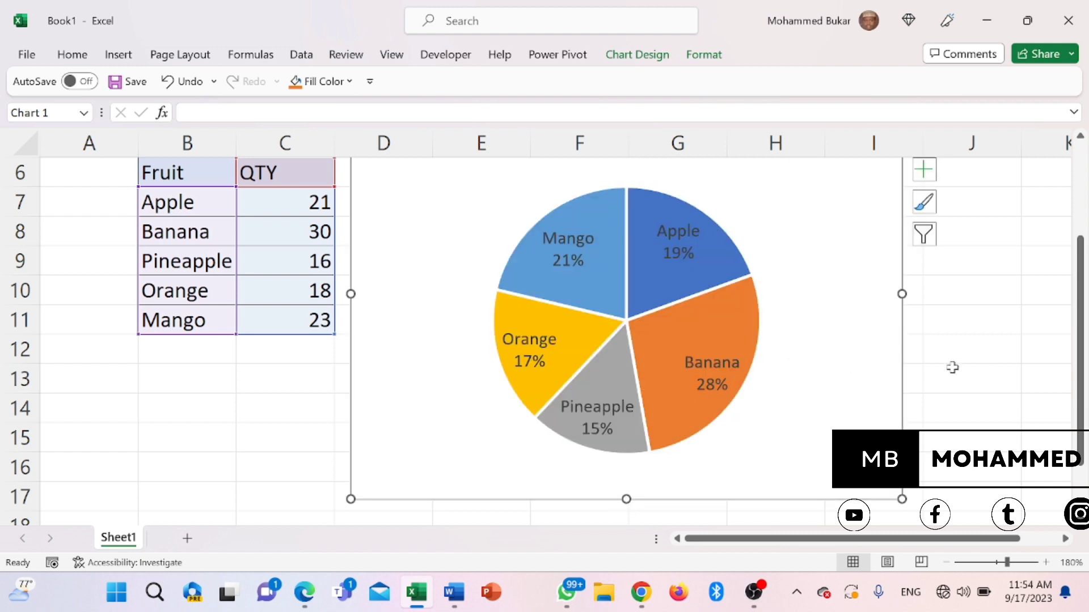
{"action": "scroll", "coordinate": [952, 368], "scroll_direction": "up", "scroll_amount": 1}
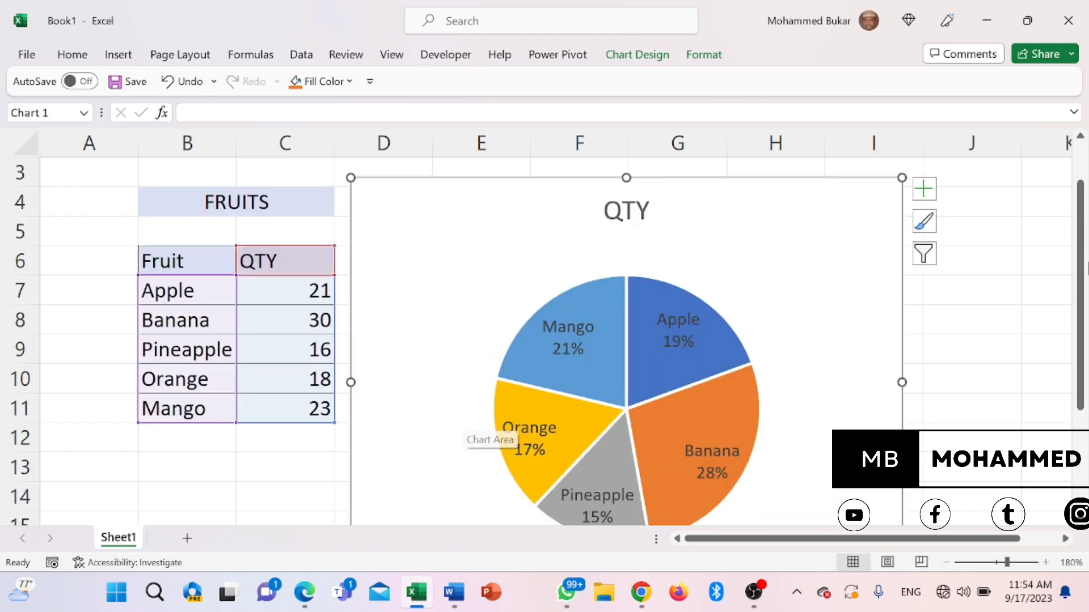
{"action": "scroll", "coordinate": [918, 385], "scroll_direction": "down", "scroll_amount": 1}
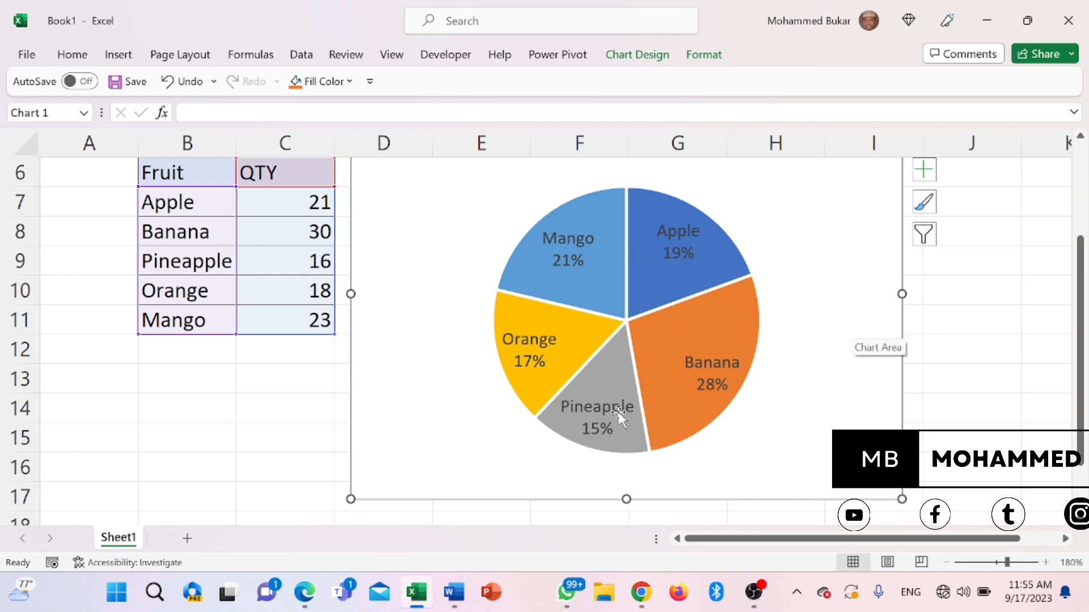
{"action": "scroll", "coordinate": [770, 364], "scroll_direction": "up", "scroll_amount": 1}
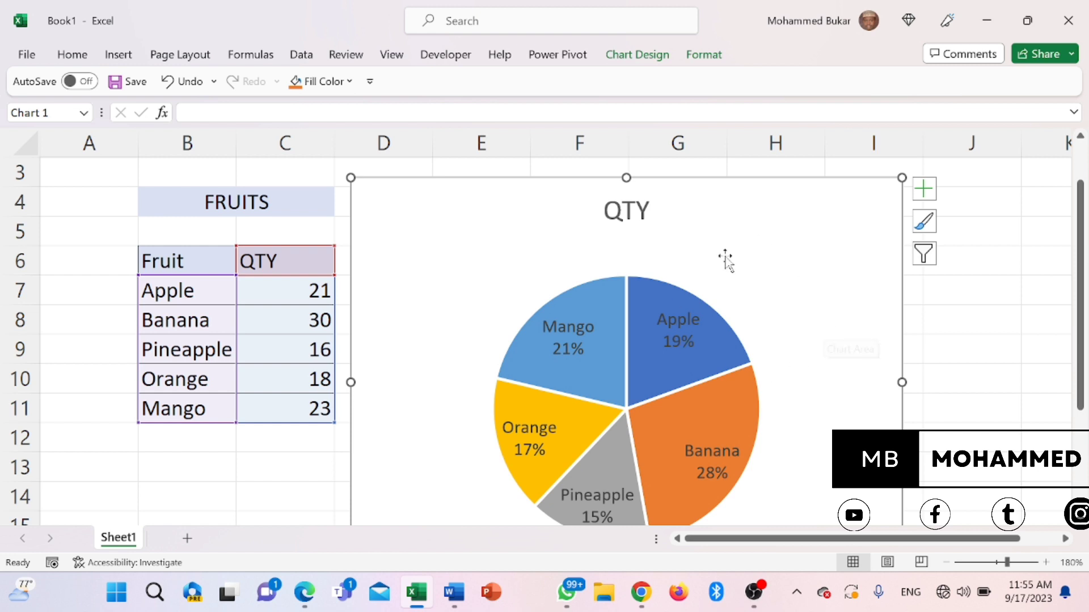
Replace the pie chart's QTY title with "Fruit" and deselect the chart
{"action": "left_click", "coordinate": [627, 209]}
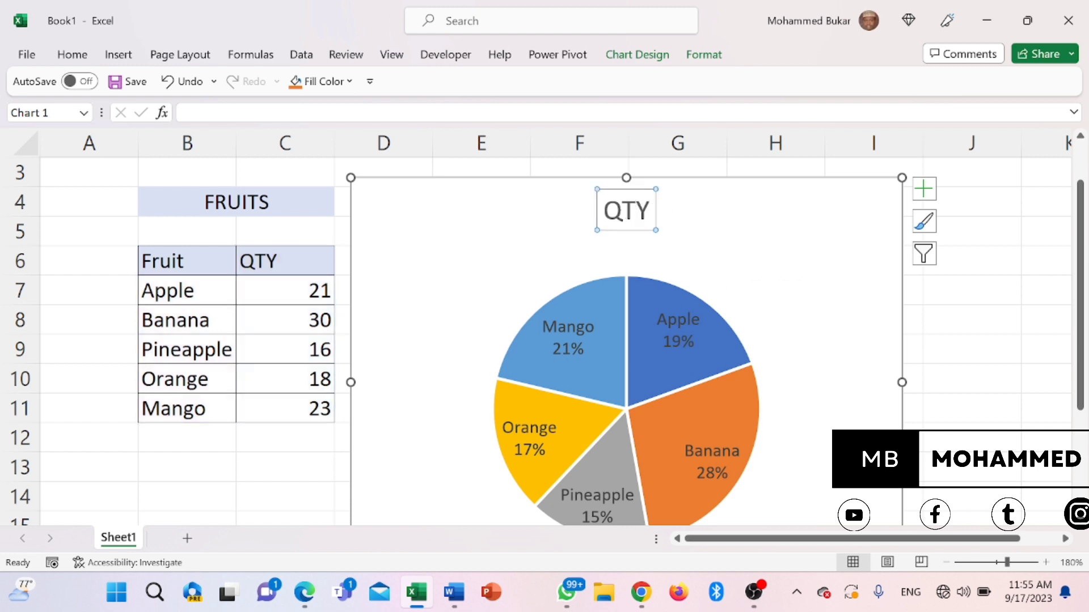
{"action": "left_click", "coordinate": [627, 210]}
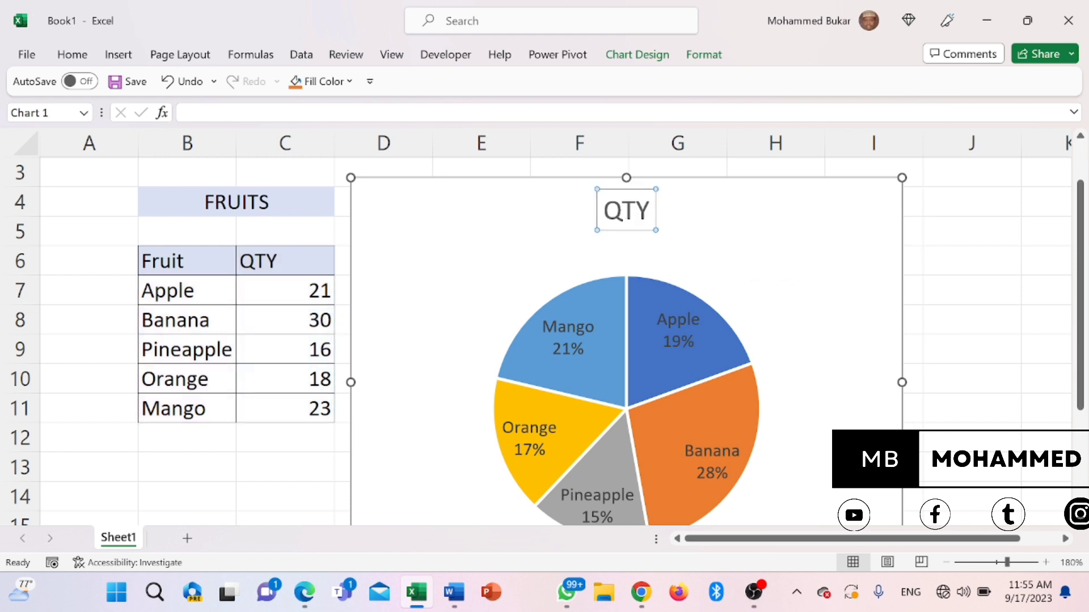
{"action": "key", "text": "BackSpace"}
{"action": "key", "text": "BackSpace"}
{"action": "key", "text": "BackSpace"}
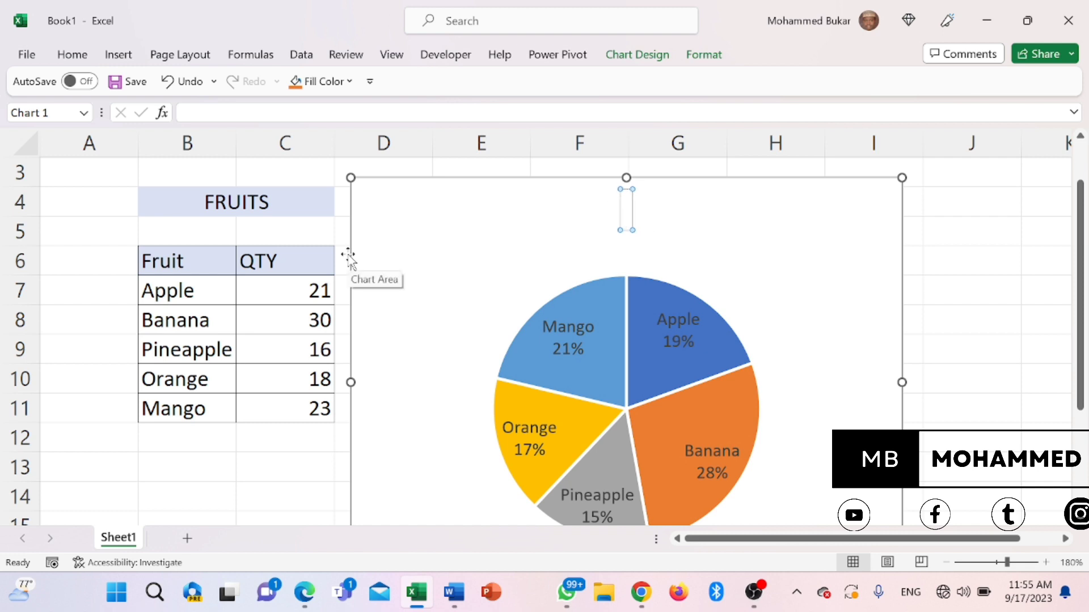
{"action": "type", "text": "Fruit"}
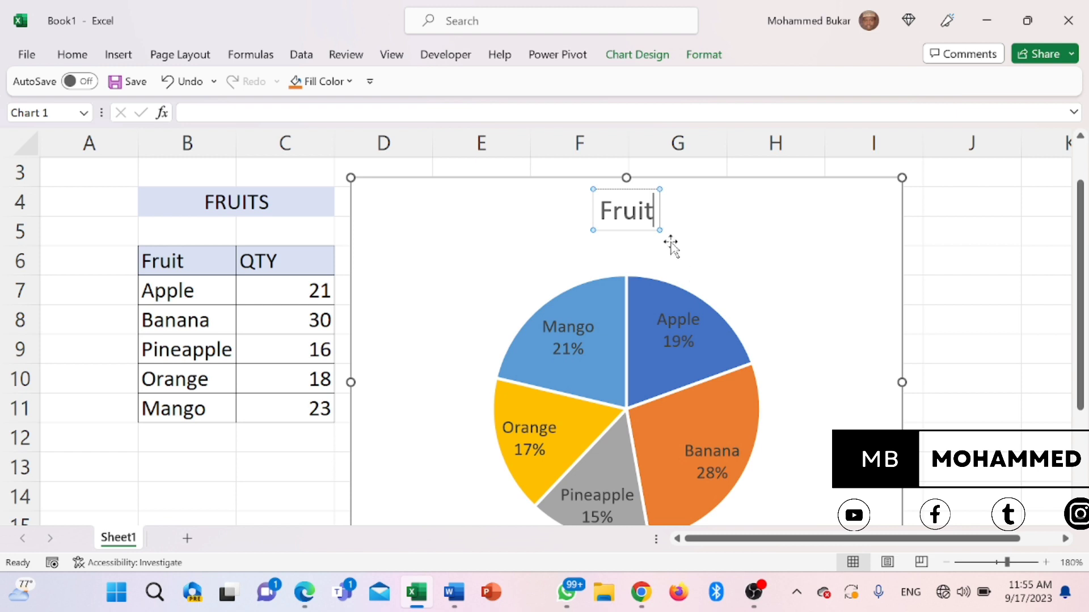
{"action": "left_click", "coordinate": [958, 305]}
{"action": "scroll", "coordinate": [956, 306], "scroll_direction": "down", "scroll_amount": 1}
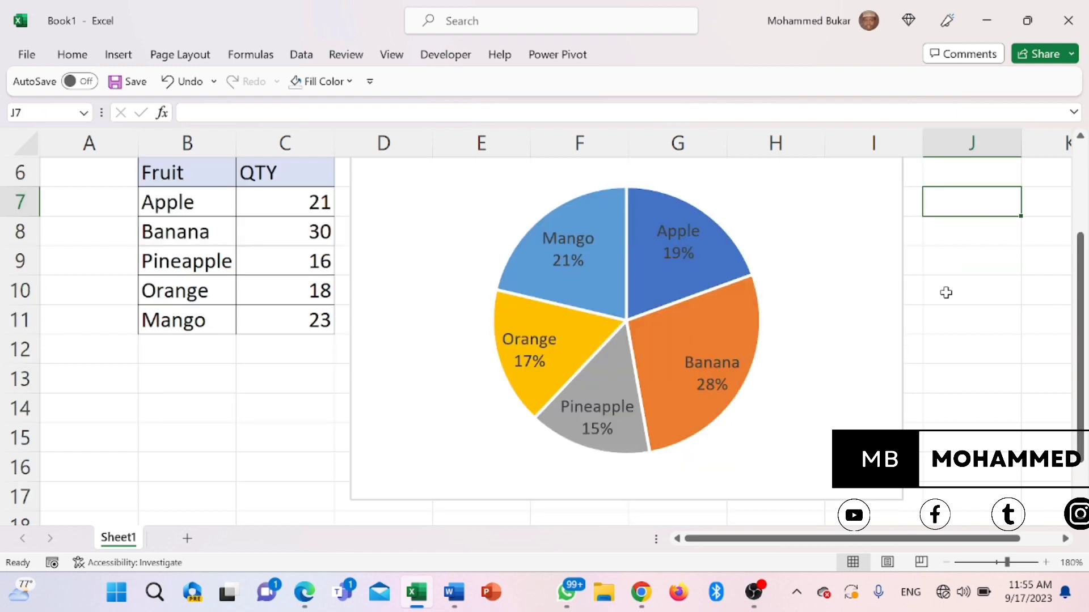
{"action": "scroll", "coordinate": [777, 292], "scroll_direction": "up", "scroll_amount": 1}
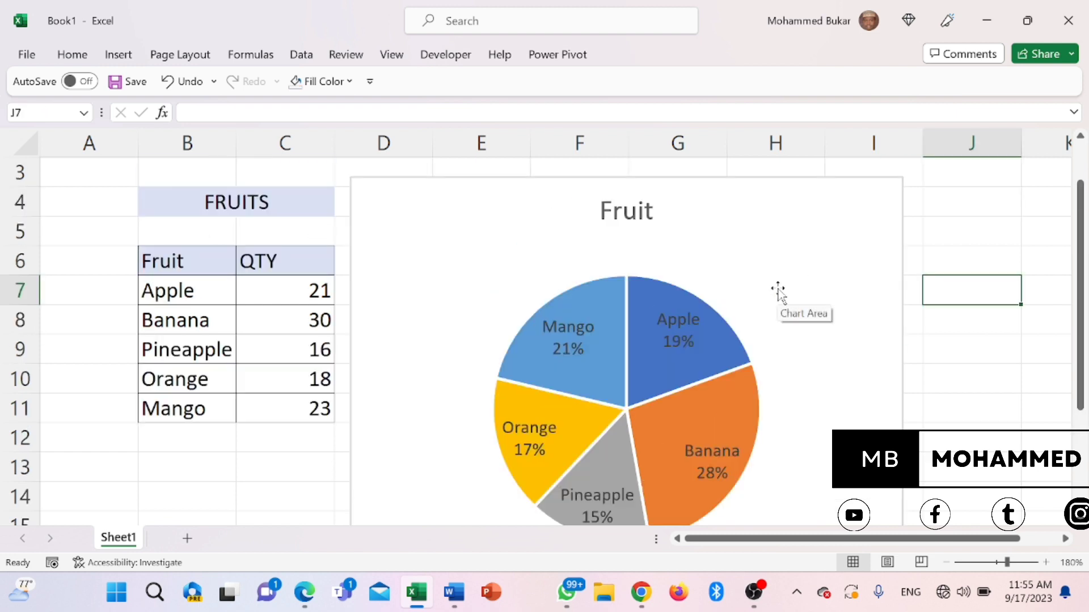
{"action": "scroll", "coordinate": [779, 295], "scroll_direction": "down", "scroll_amount": 1}
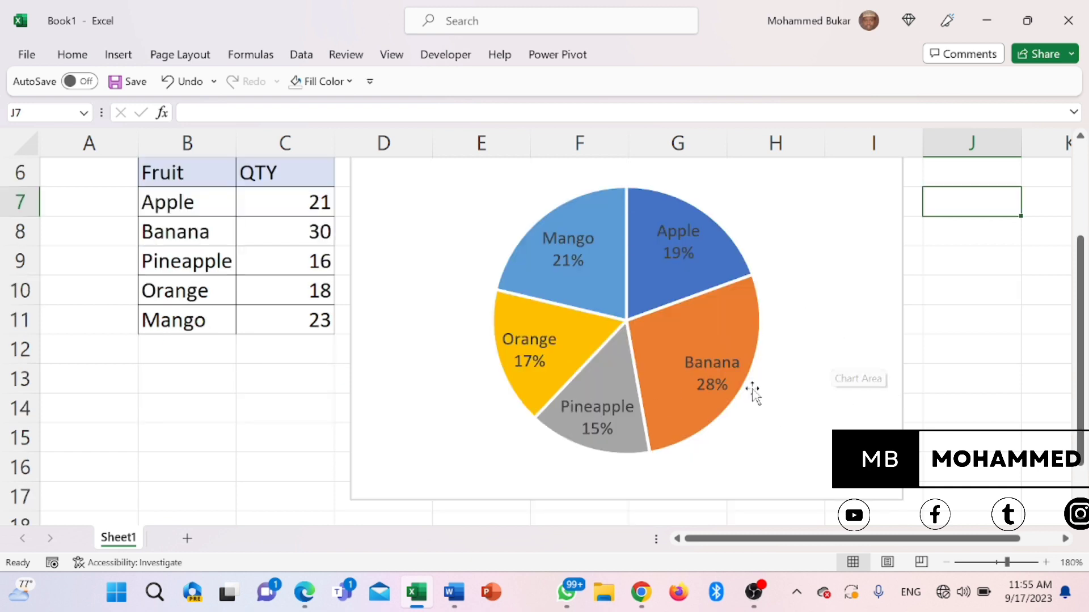
{"action": "scroll", "coordinate": [754, 268], "scroll_direction": "up", "scroll_amount": 1}
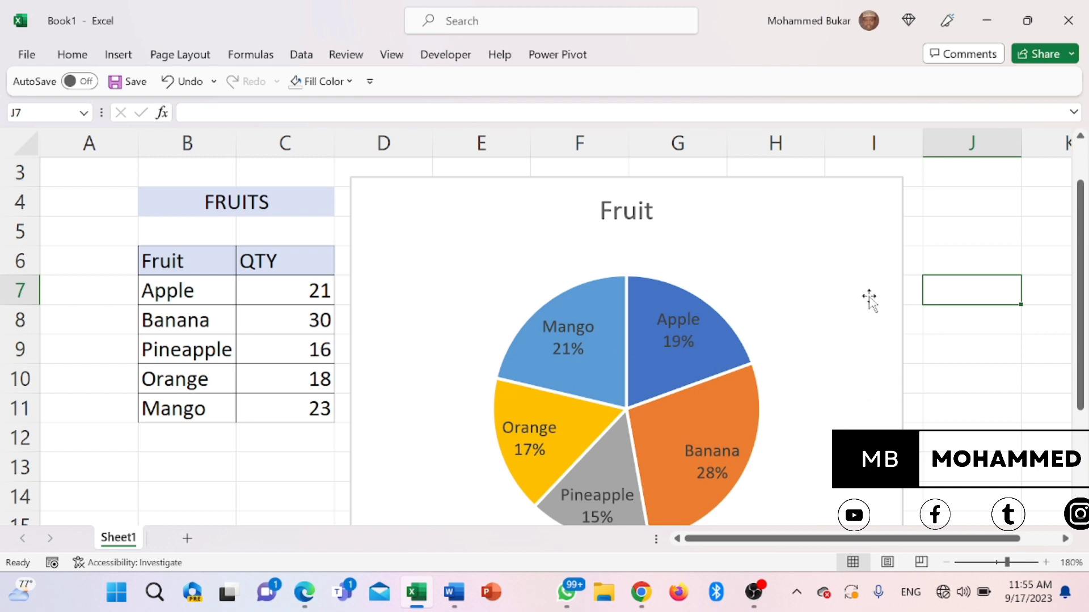
Add a legend to the pie chart and deselect the chart
{"action": "scroll", "coordinate": [870, 299], "scroll_direction": "down", "scroll_amount": 1}
{"action": "left_click", "coordinate": [801, 252]}
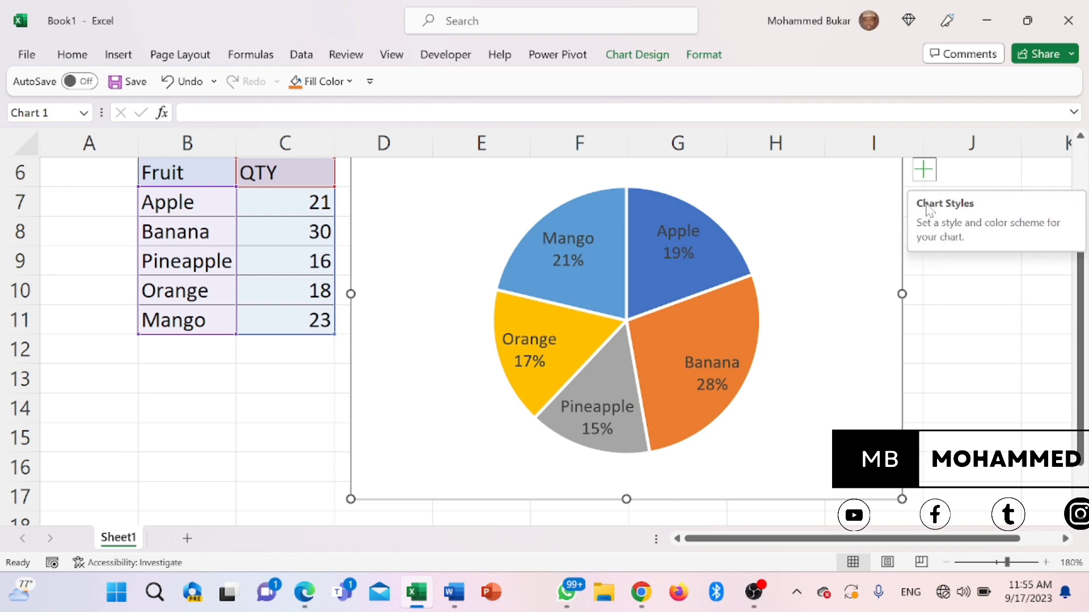
{"action": "left_click", "coordinate": [929, 172]}
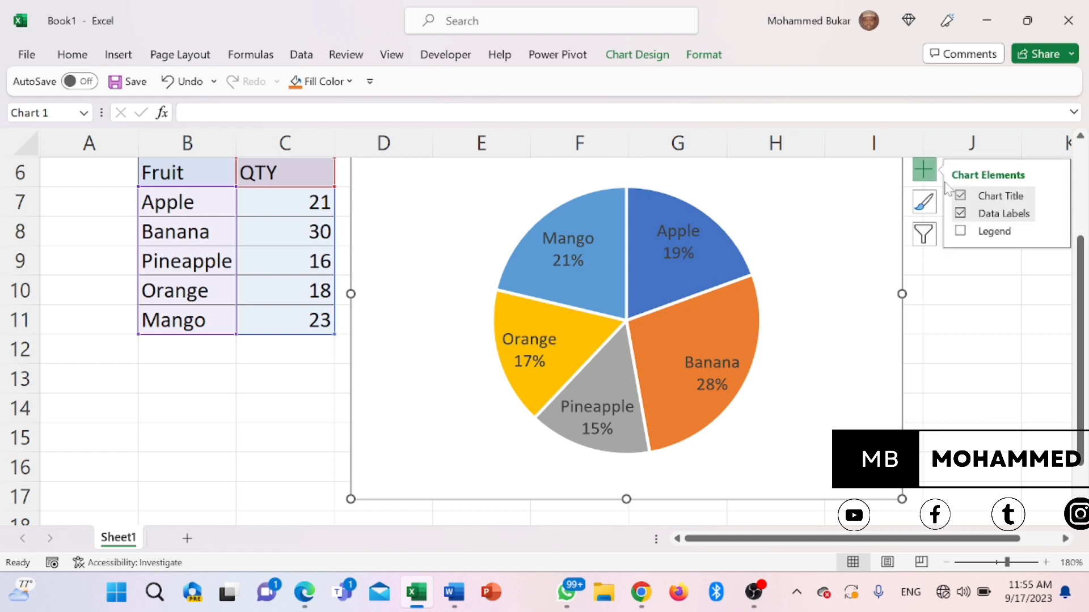
{"action": "left_click", "coordinate": [961, 232]}
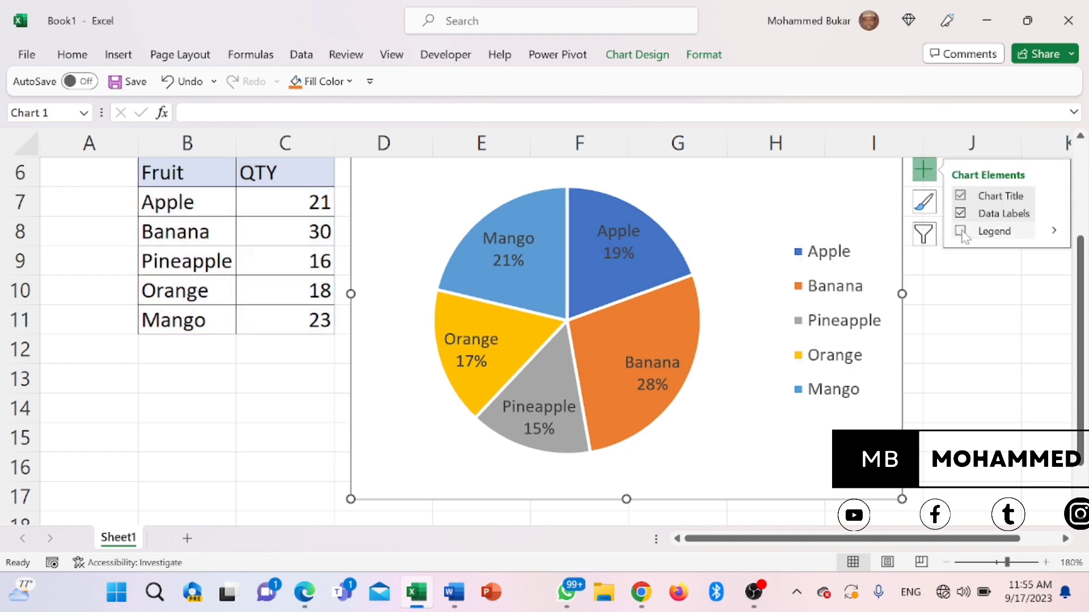
{"action": "left_click", "coordinate": [992, 367]}
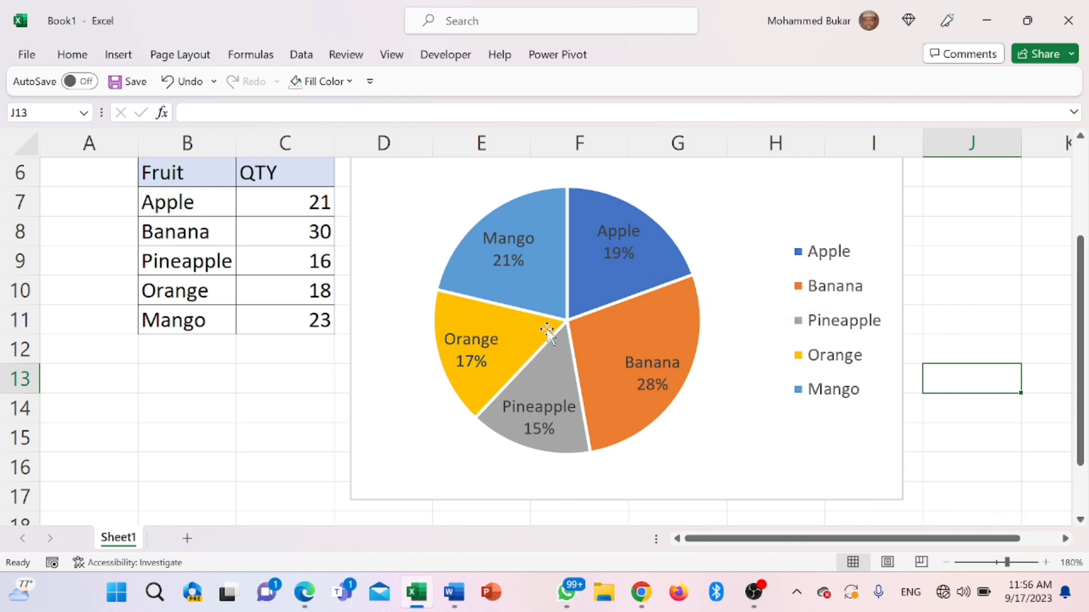
{"action": "left_click", "coordinate": [1023, 253]}
{"action": "scroll", "coordinate": [1017, 249], "scroll_direction": "up", "scroll_amount": 2}
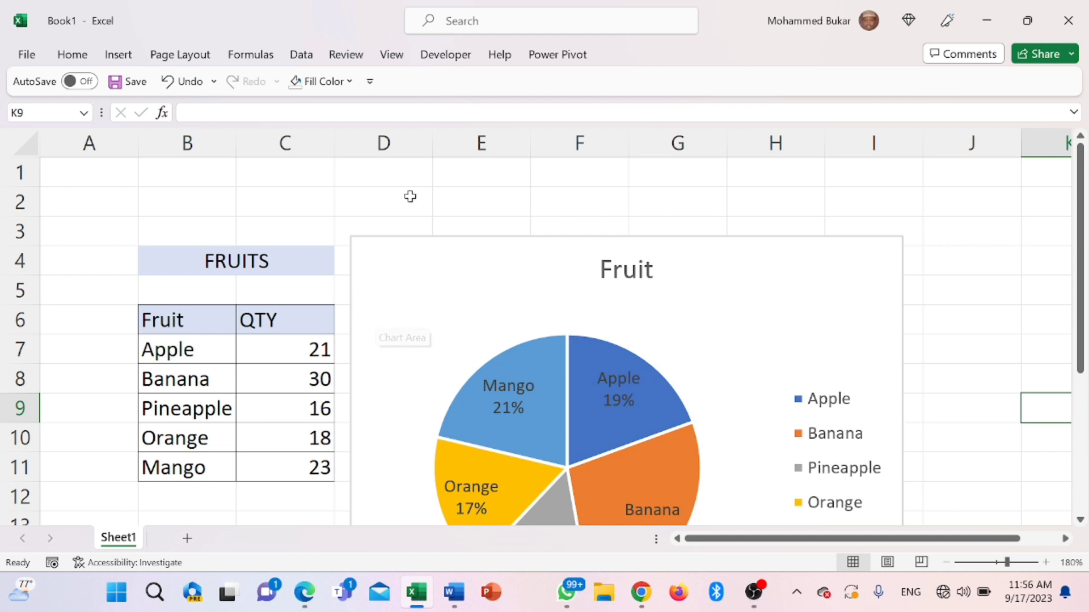
Insert a Clustered Bar chart of the fruit quantities in B6:C11, chosen from all chart types
{"action": "scroll", "coordinate": [338, 221], "scroll_direction": "down", "scroll_amount": 1}
{"action": "left_click", "coordinate": [165, 231]}
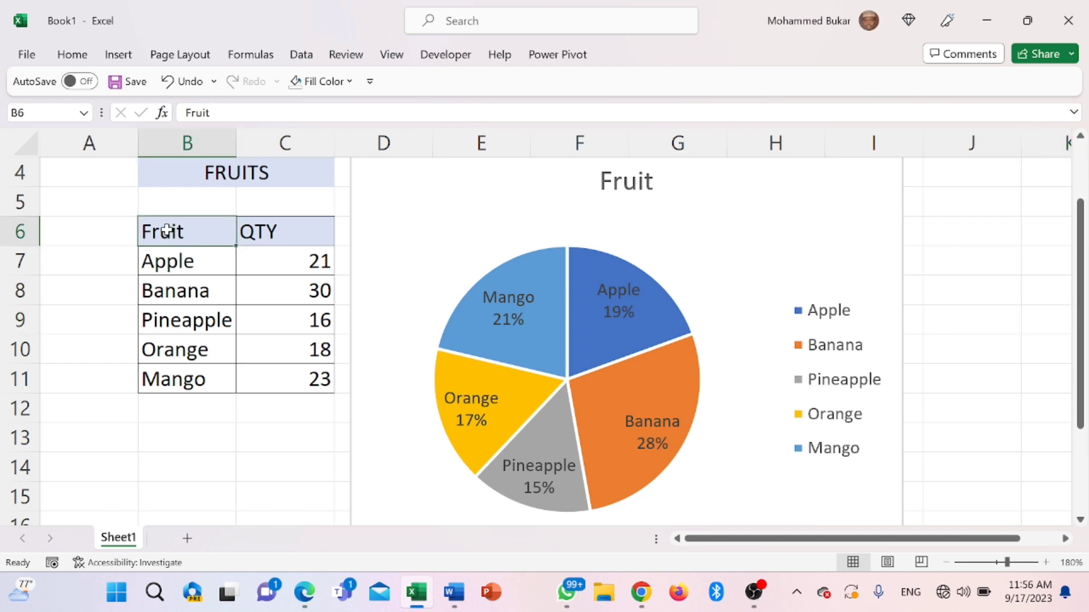
{"action": "left_click_drag", "start_coordinate": [156, 231], "coordinate": [275, 376]}
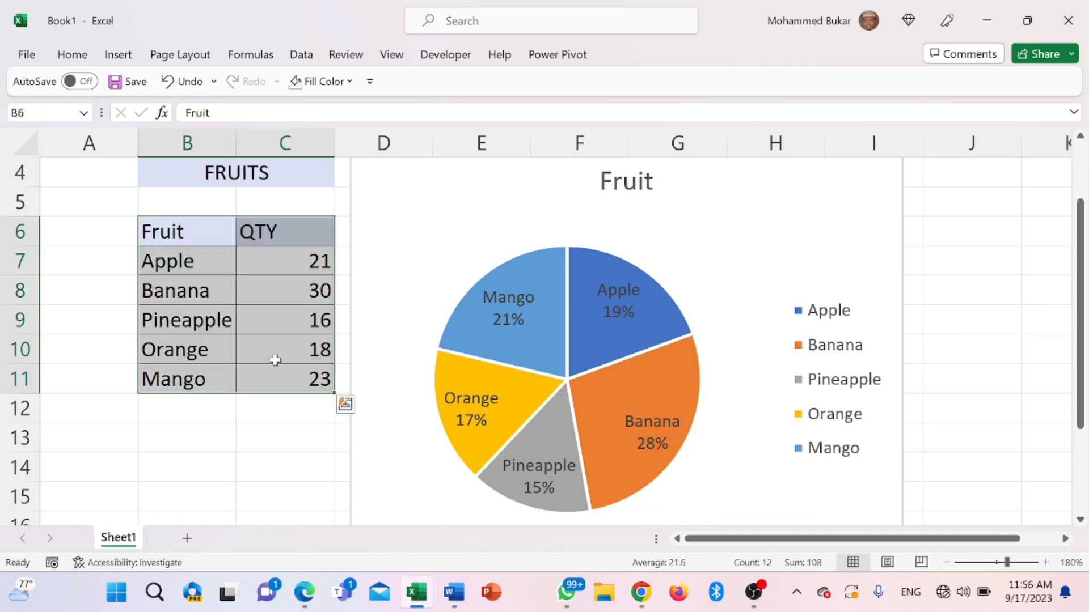
{"action": "left_click", "coordinate": [119, 55]}
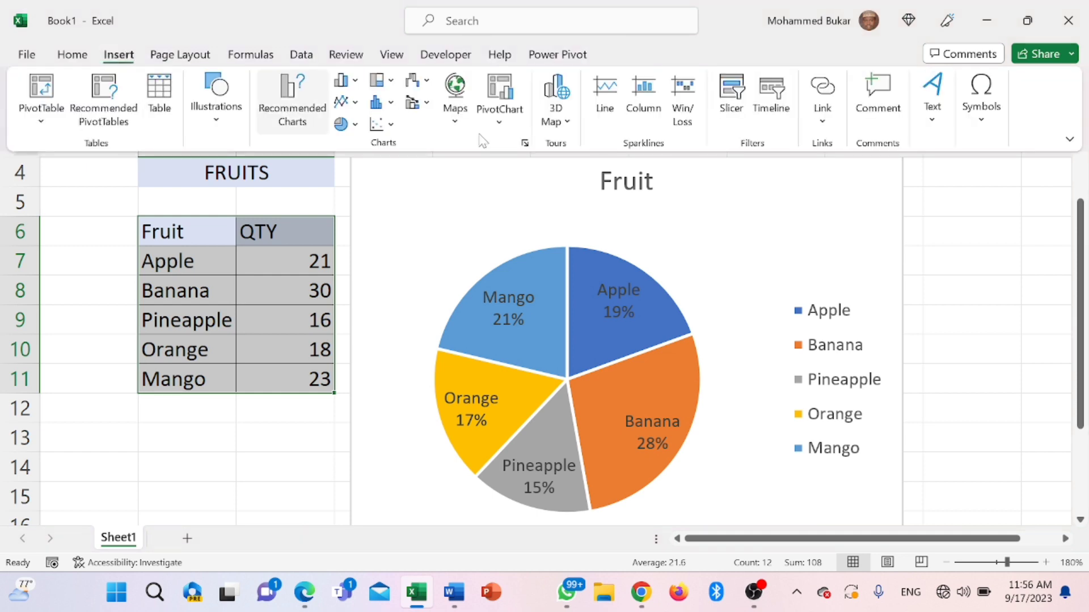
{"action": "left_click", "coordinate": [526, 144]}
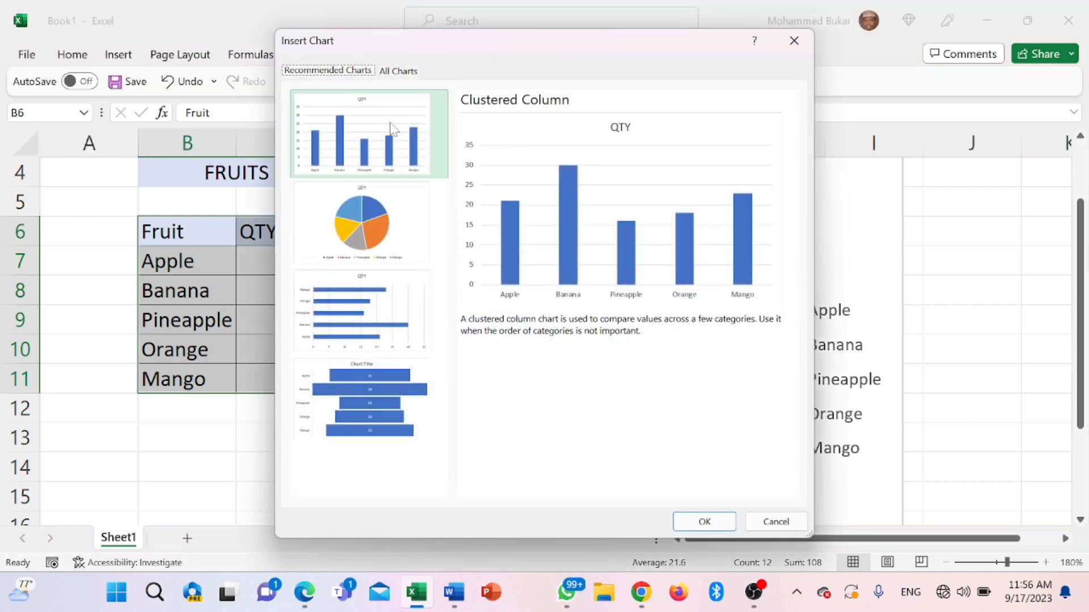
{"action": "left_click", "coordinate": [401, 71]}
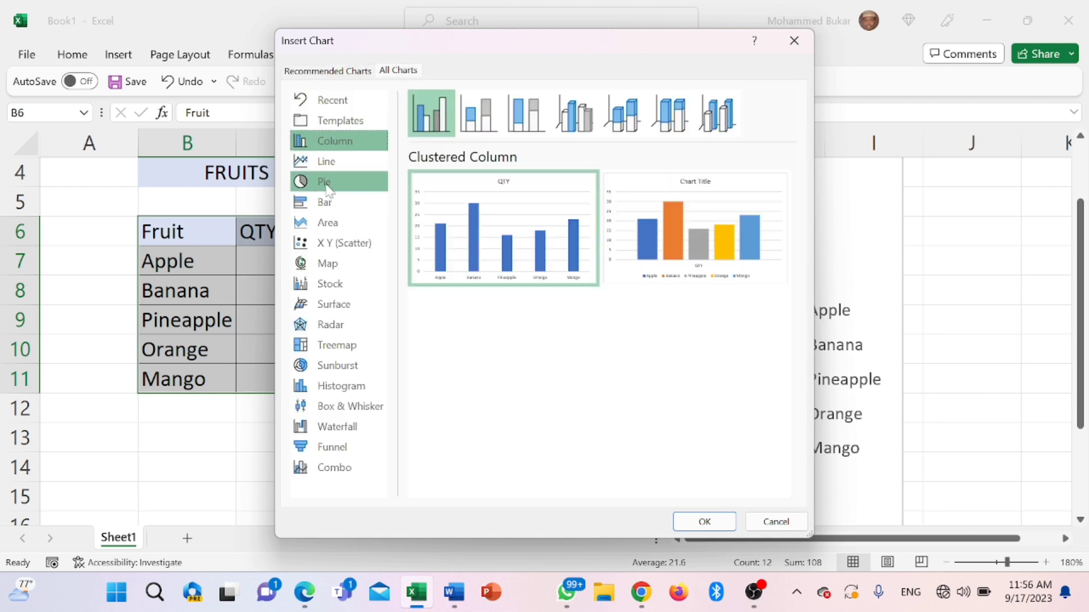
{"action": "left_click", "coordinate": [331, 208]}
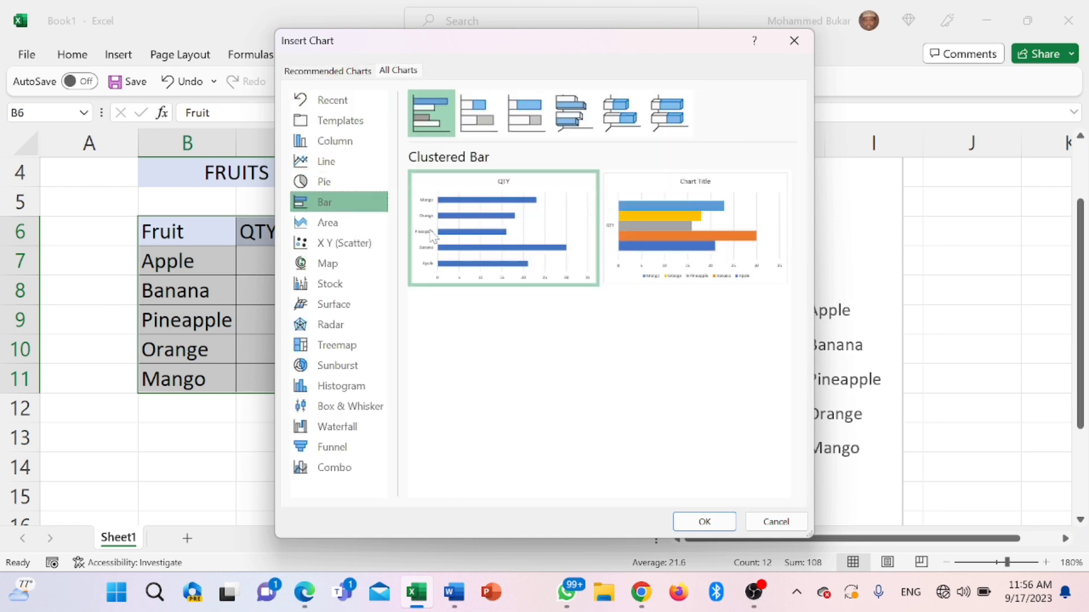
{"action": "left_click", "coordinate": [704, 521]}
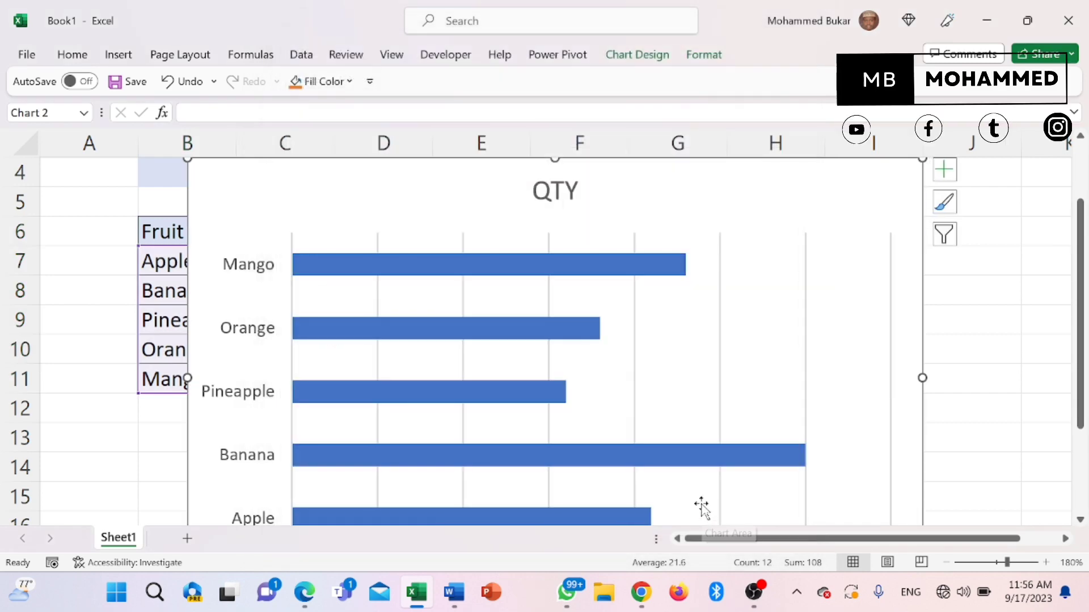
Shrink the bar chart to about four and a half columns wide and 12 rows high
{"action": "scroll", "coordinate": [917, 385], "scroll_direction": "down", "scroll_amount": 2}
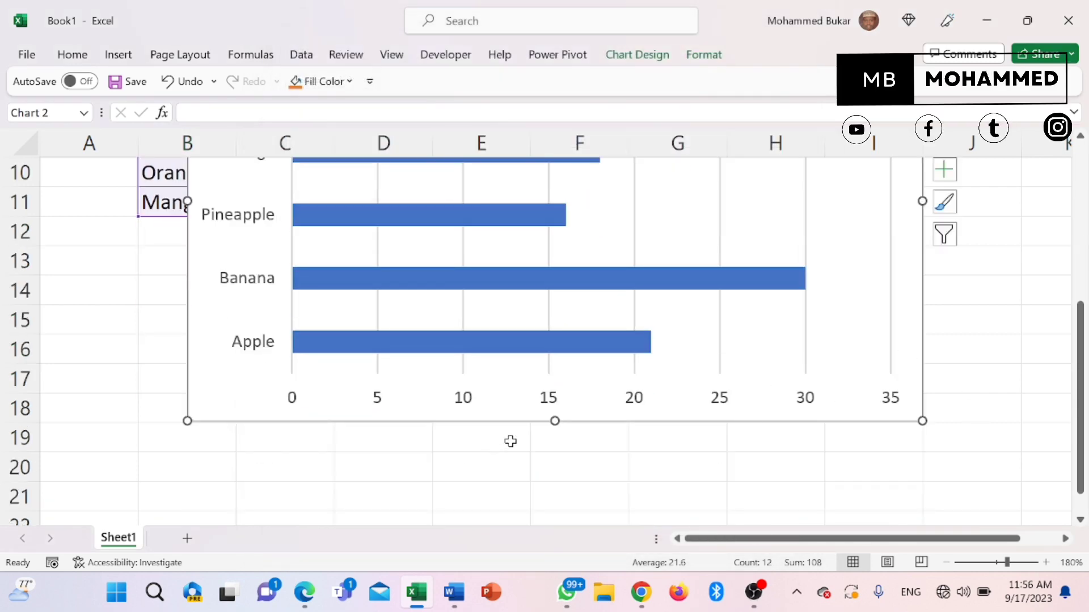
{"action": "left_click_drag", "start_coordinate": [555, 423], "coordinate": [555, 335]}
{"action": "scroll", "coordinate": [559, 316], "scroll_direction": "up", "scroll_amount": 3}
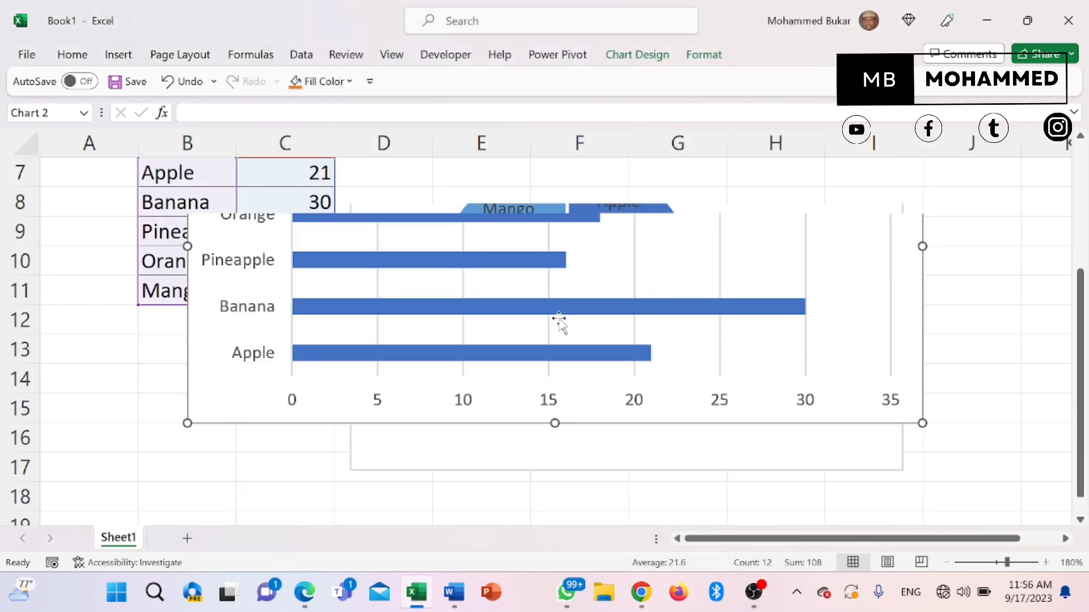
{"action": "left_click_drag", "start_coordinate": [922, 423], "coordinate": [639, 396]}
Move the bar chart to the right of the pie chart so its upper-left corner sits in about J3
{"action": "left_click_drag", "start_coordinate": [503, 279], "coordinate": [1085, 260]}
{"action": "left_click_drag", "start_coordinate": [376, 274], "coordinate": [1075, 264]}
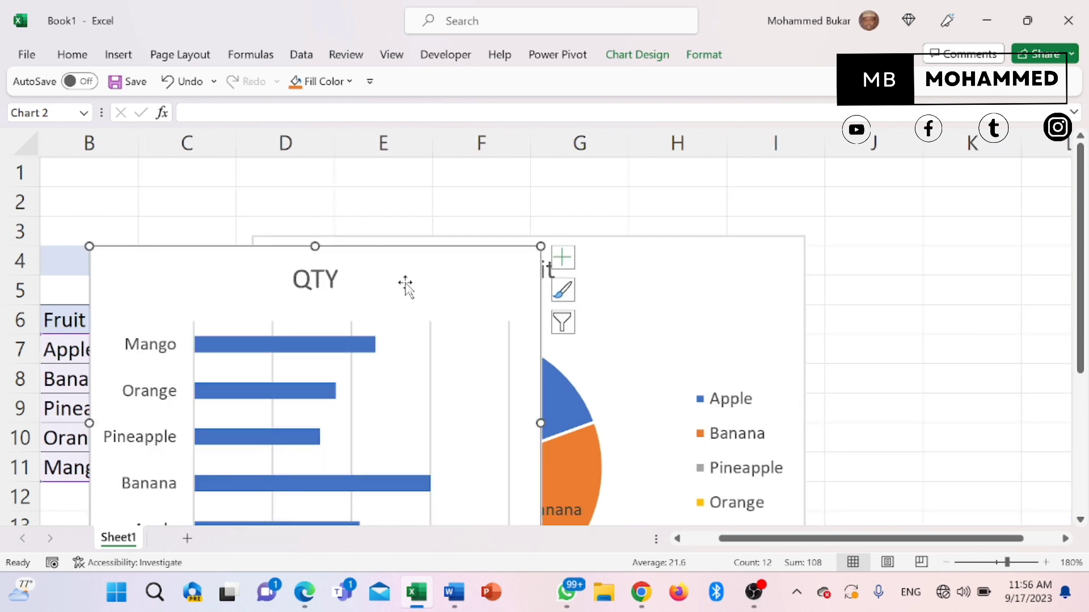
{"action": "left_click_drag", "start_coordinate": [406, 284], "coordinate": [1033, 275]}
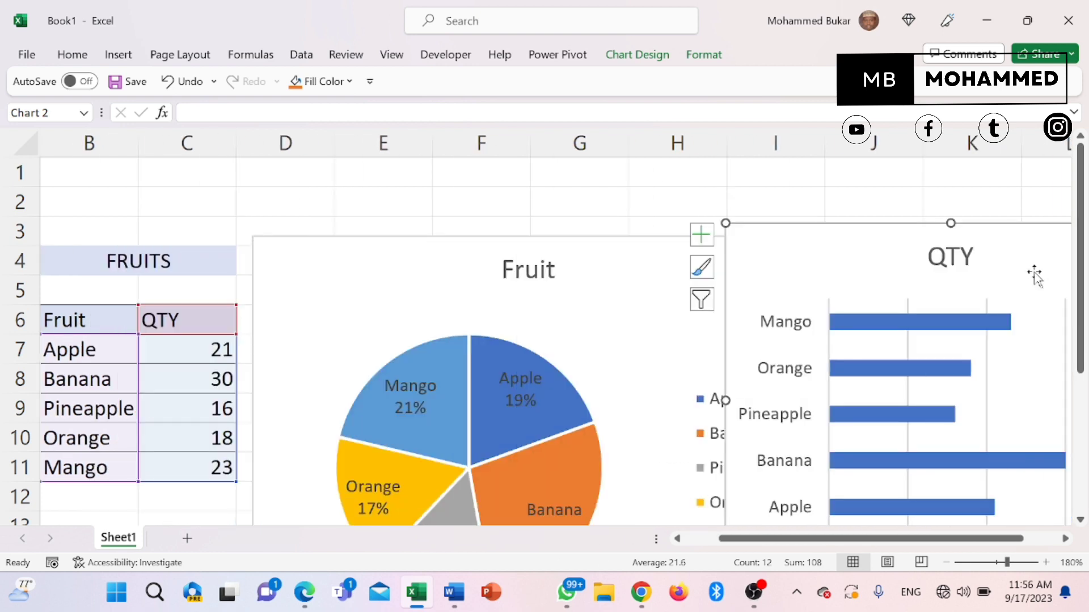
{"action": "left_click", "coordinate": [1065, 539]}
{"action": "left_click", "coordinate": [1065, 538]}
{"action": "left_click", "coordinate": [1065, 538]}
{"action": "scroll", "coordinate": [985, 419], "scroll_direction": "down", "scroll_amount": 2}
{"action": "scroll", "coordinate": [985, 419], "scroll_direction": "down", "scroll_amount": 1}
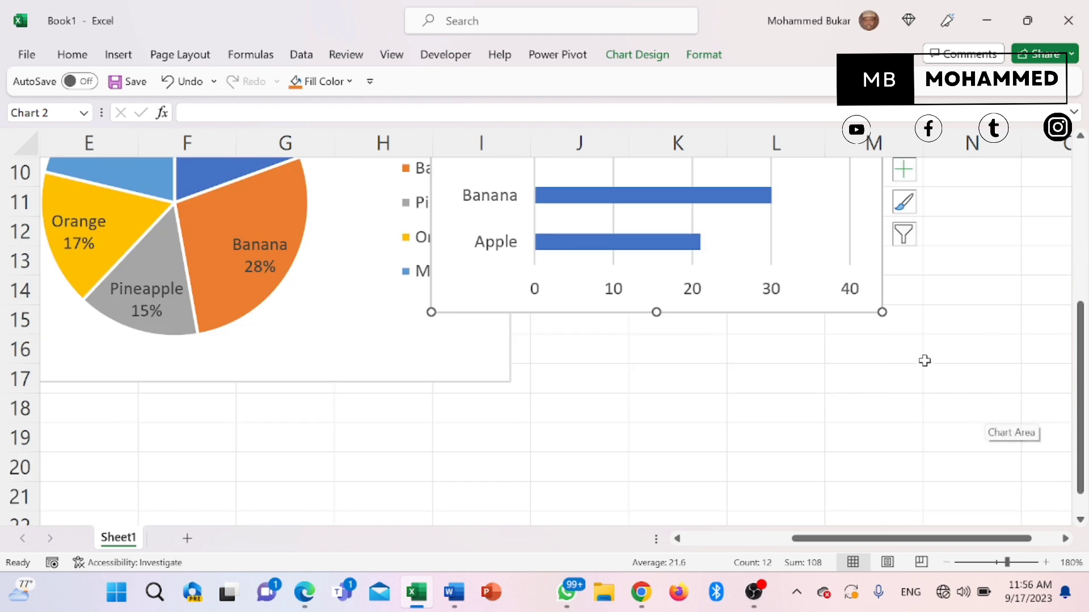
{"action": "scroll", "coordinate": [923, 359], "scroll_direction": "up", "scroll_amount": 3}
{"action": "left_click_drag", "start_coordinate": [722, 235], "coordinate": [833, 238]}
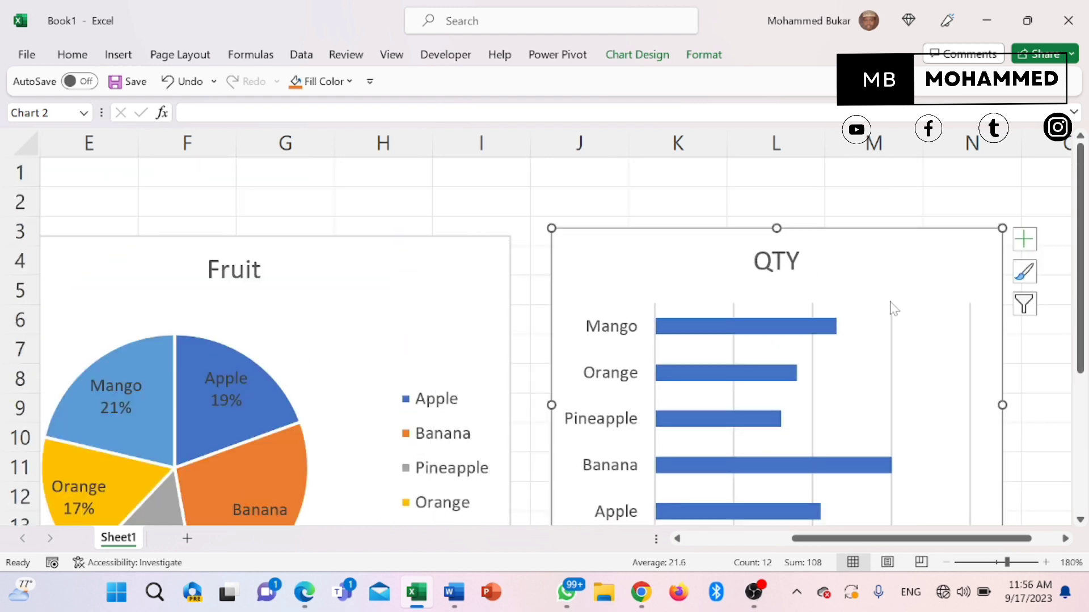
Widen the bar chart slightly so its right edge reaches about the end of column N
{"action": "left_click", "coordinate": [1079, 520]}
{"action": "scroll", "coordinate": [1070, 487], "scroll_direction": "down", "scroll_amount": 4}
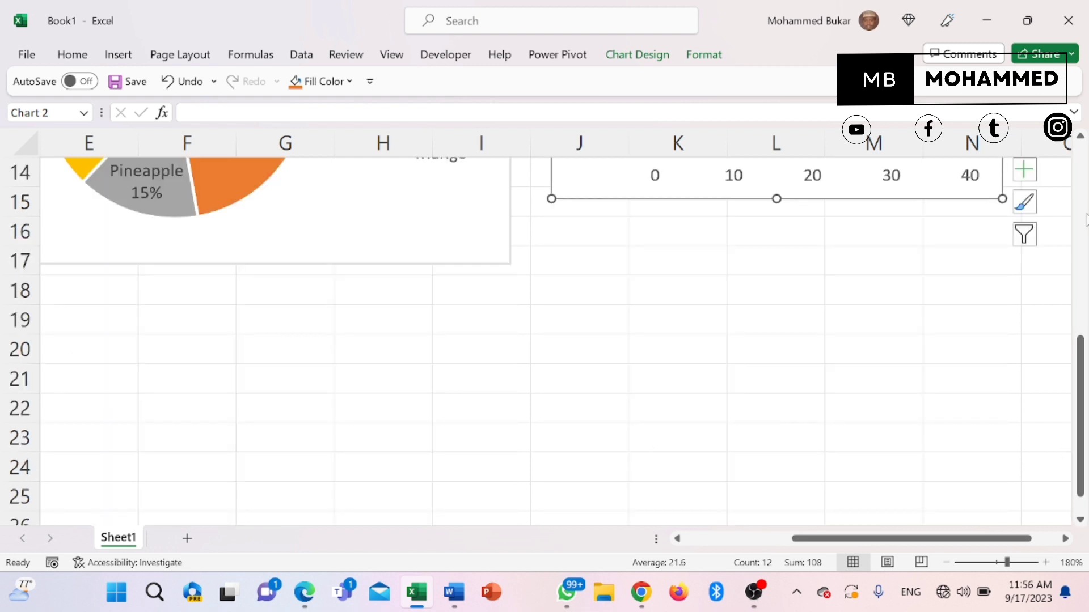
{"action": "scroll", "coordinate": [1086, 218], "scroll_direction": "up", "scroll_amount": 4}
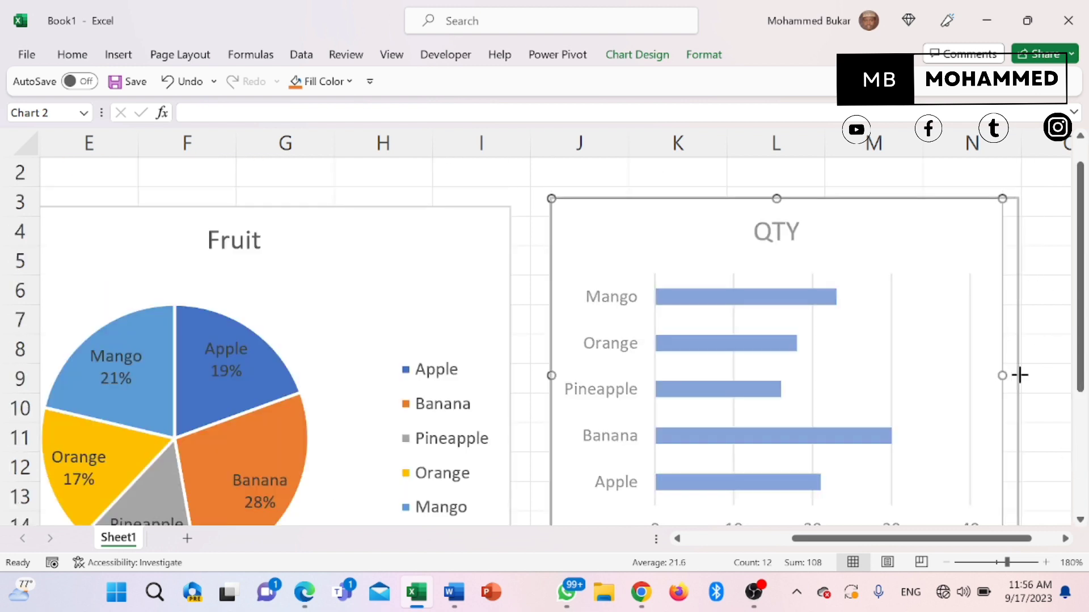
{"action": "left_click_drag", "start_coordinate": [1019, 375], "coordinate": [1020, 376]}
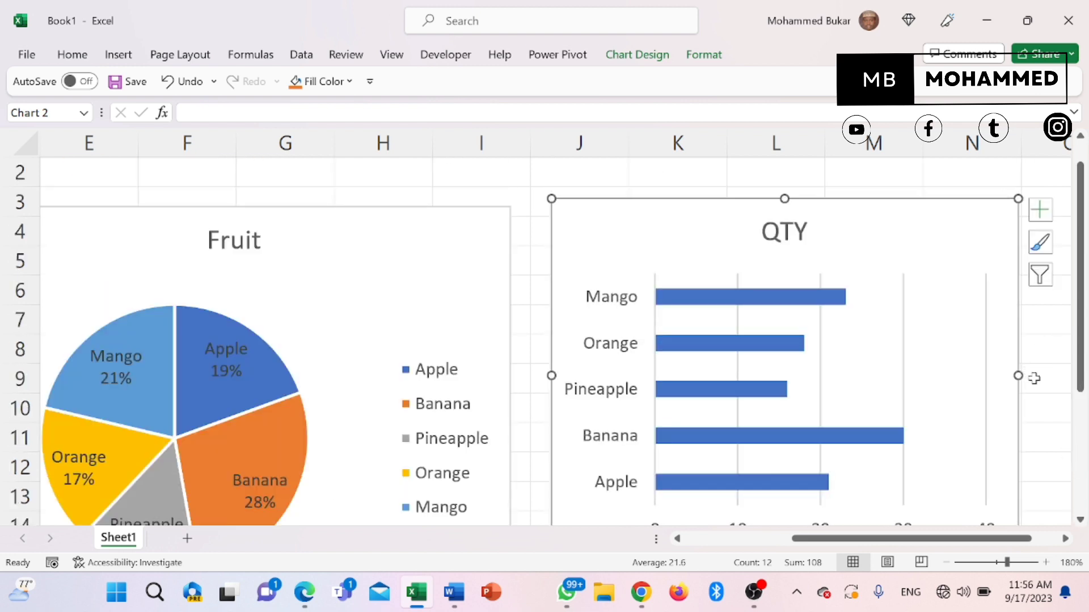
Enlarge the bar chart so its lower edge reaches about row 17 and its right edge about the middle of column P
{"action": "left_click", "coordinate": [976, 563]}
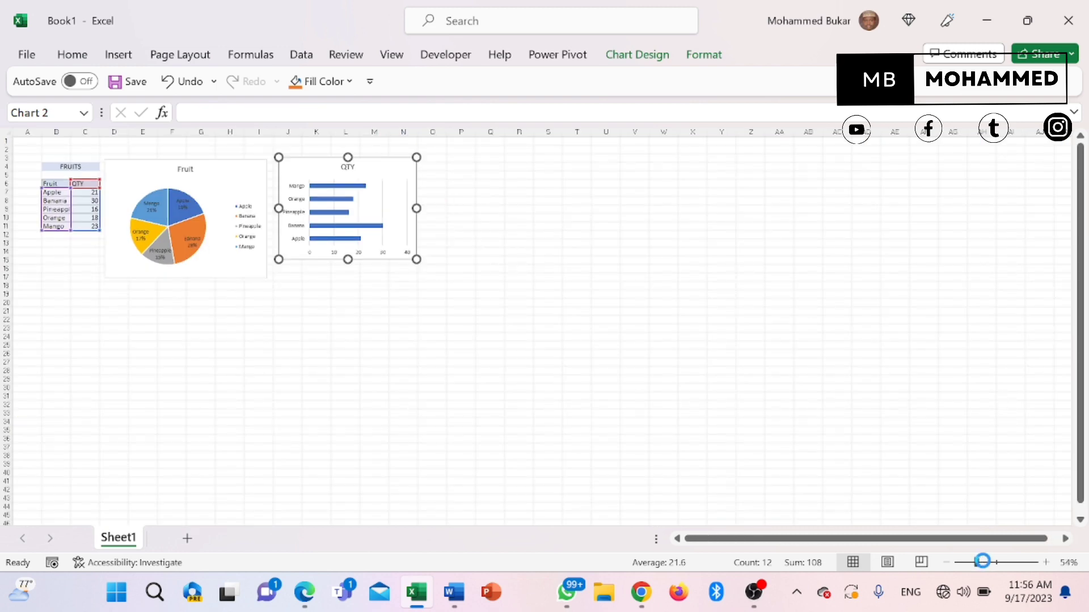
{"action": "left_click", "coordinate": [996, 562]}
{"action": "left_click_drag", "start_coordinate": [1000, 563], "coordinate": [1001, 562]}
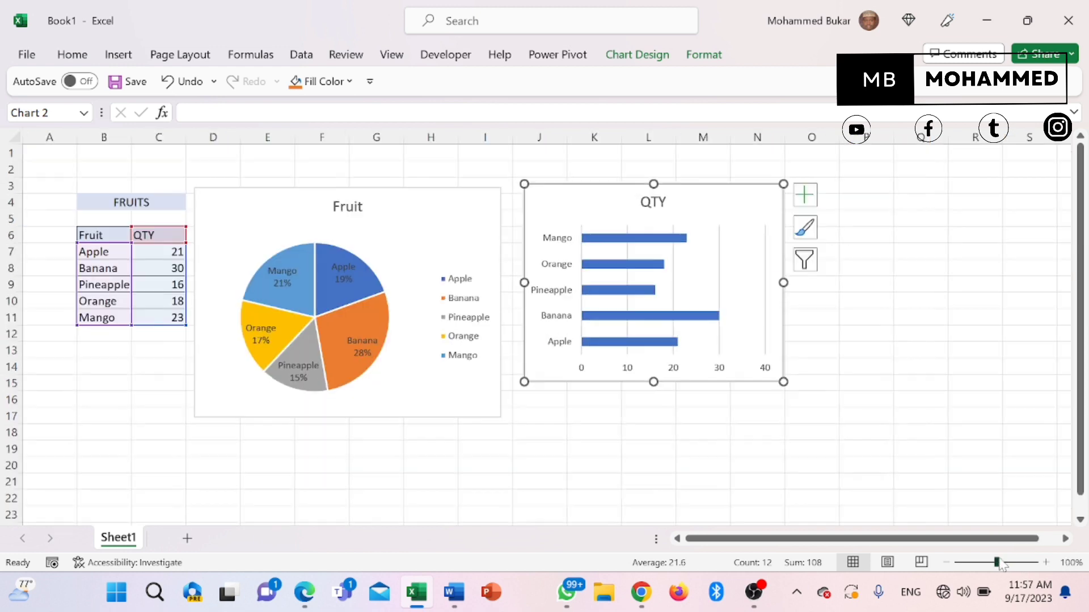
{"action": "left_click", "coordinate": [869, 333]}
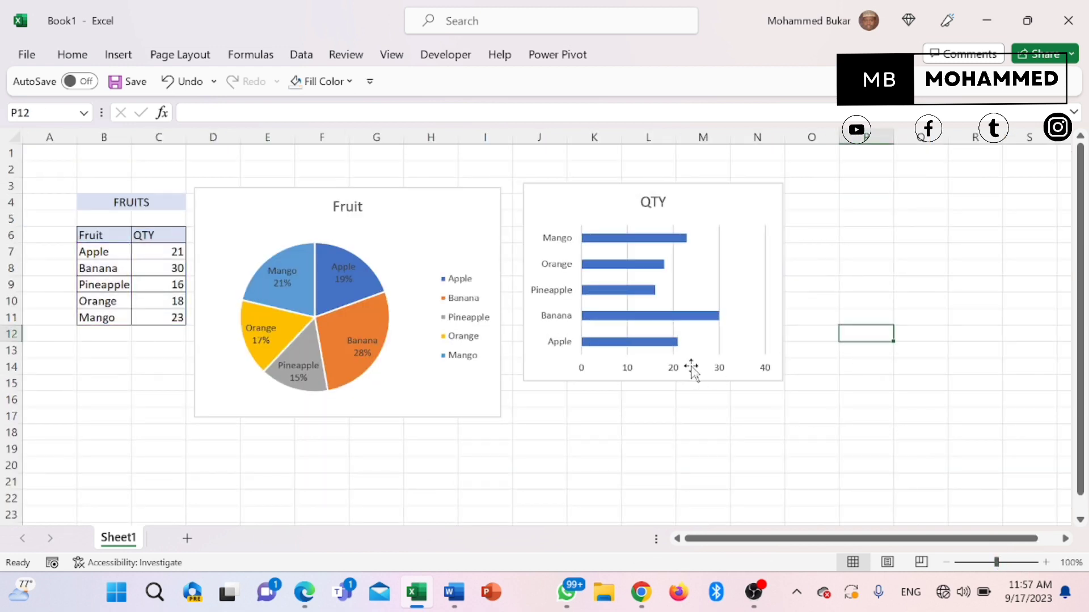
{"action": "left_click", "coordinate": [692, 356]}
{"action": "left_click_drag", "start_coordinate": [654, 381], "coordinate": [658, 419]}
{"action": "left_click_drag", "start_coordinate": [784, 301], "coordinate": [863, 301]}
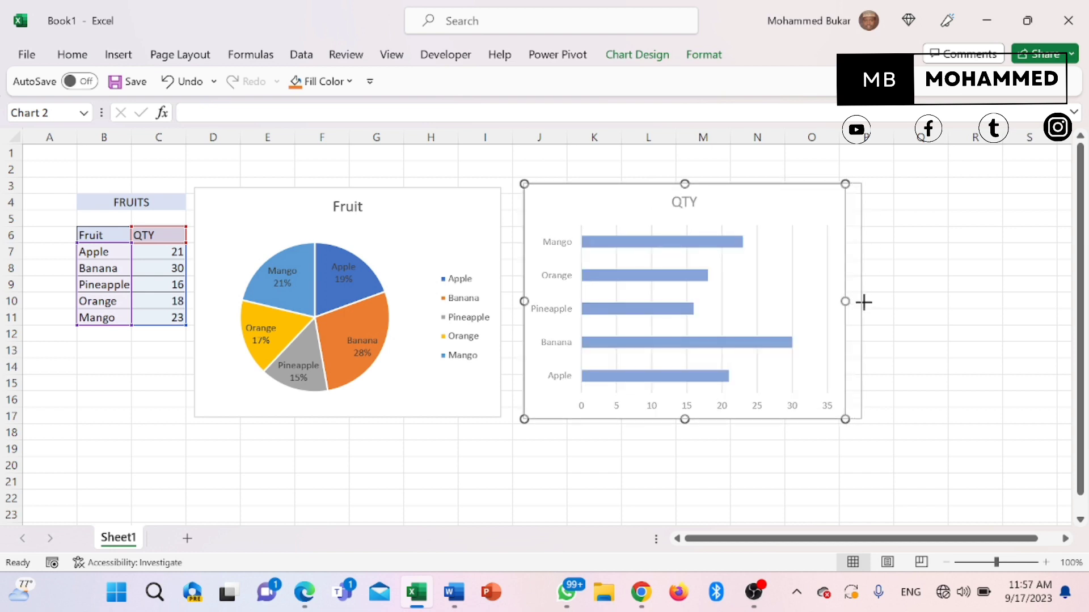
{"action": "left_click", "coordinate": [965, 331]}
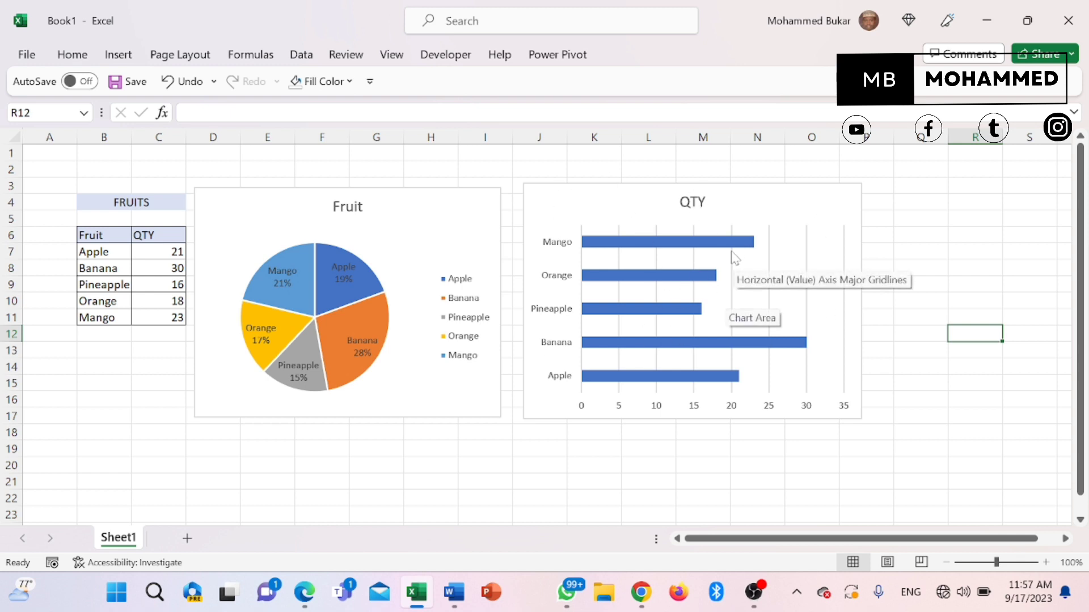
Sort the quantities in C7:C11 from largest to smallest, expanding the selection to include the fruit names
{"action": "left_click", "coordinate": [164, 253]}
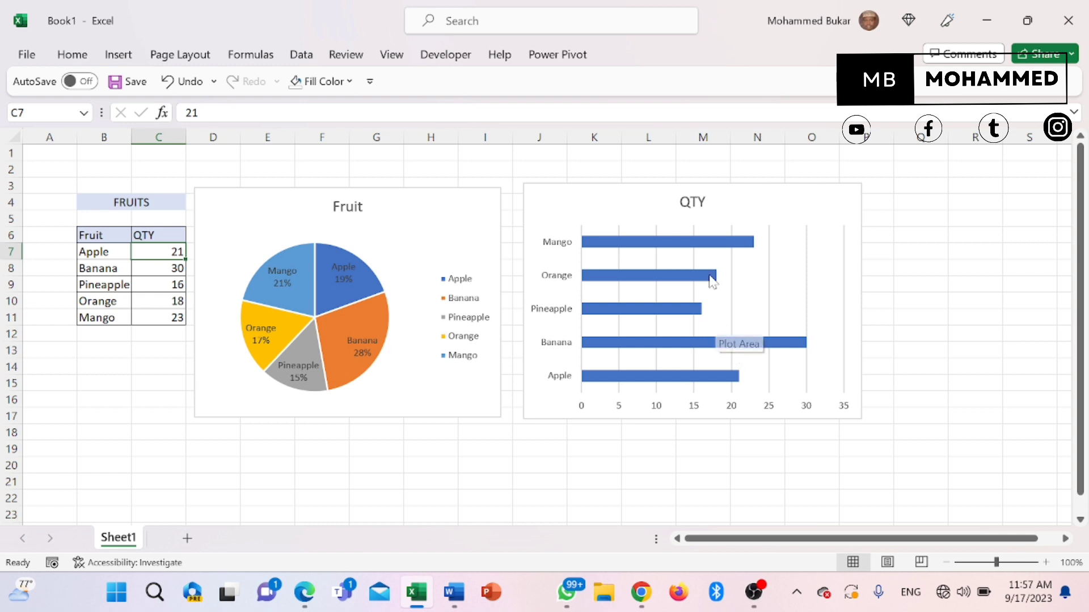
{"action": "mouse_move", "coordinate": [607, 252]}
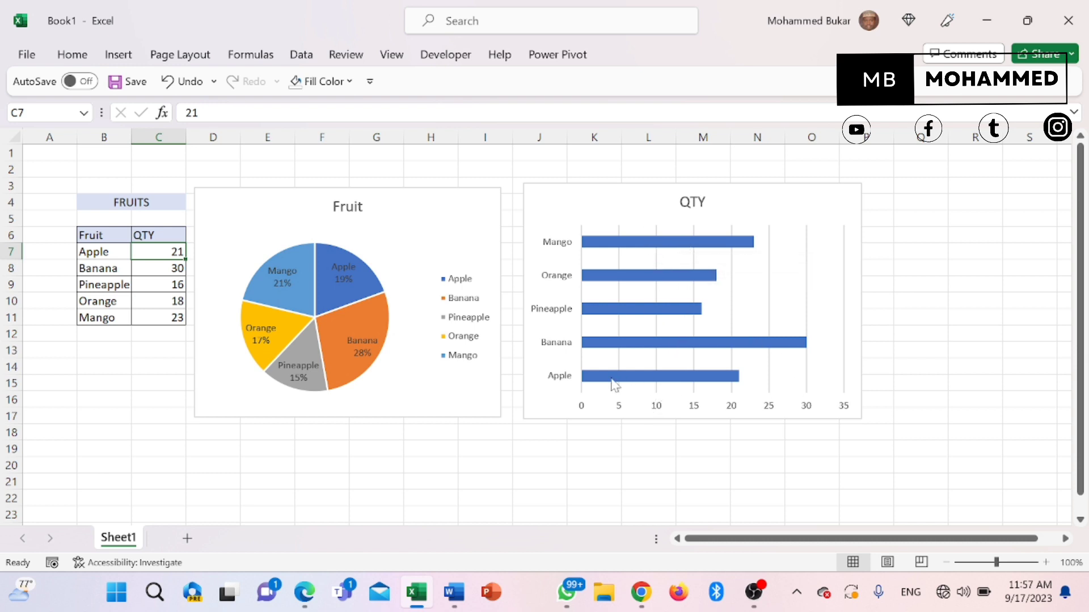
{"action": "left_click_drag", "start_coordinate": [151, 249], "coordinate": [161, 317]}
{"action": "left_click", "coordinate": [78, 56]}
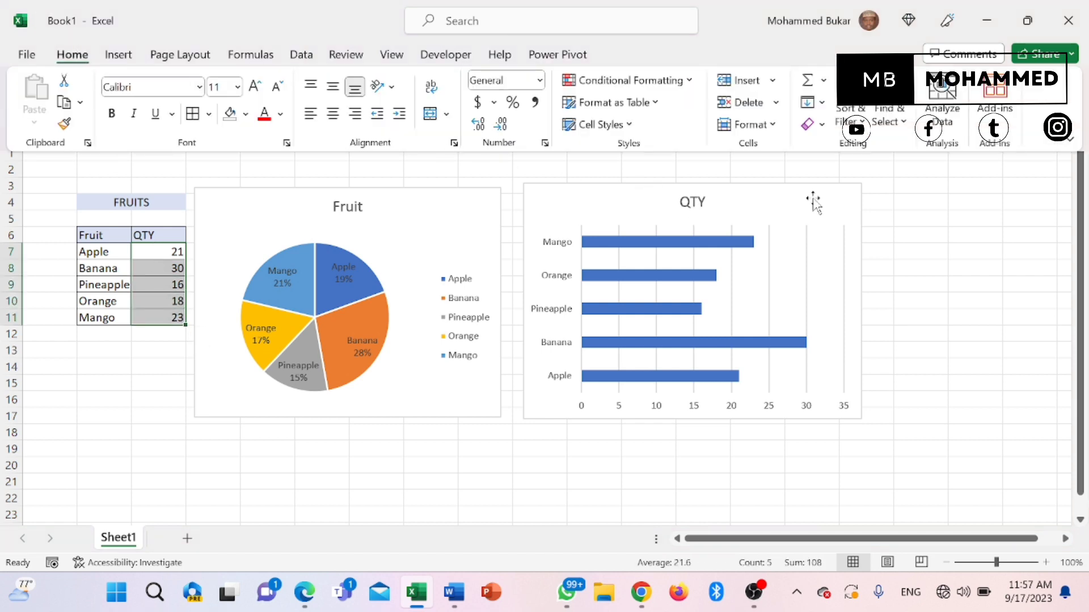
{"action": "left_click", "coordinate": [853, 122]}
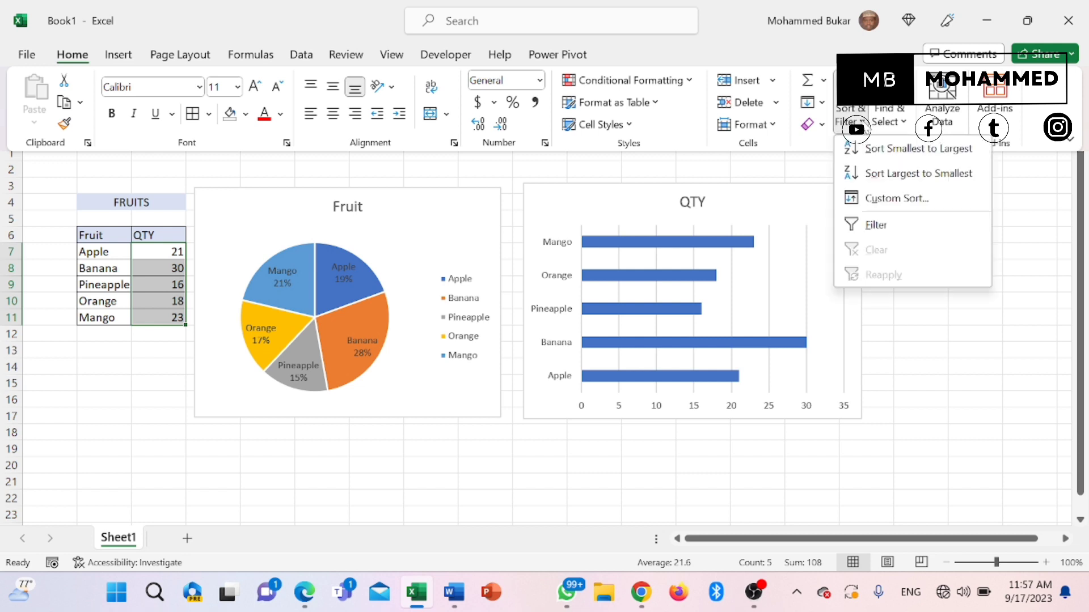
{"action": "left_click", "coordinate": [903, 186]}
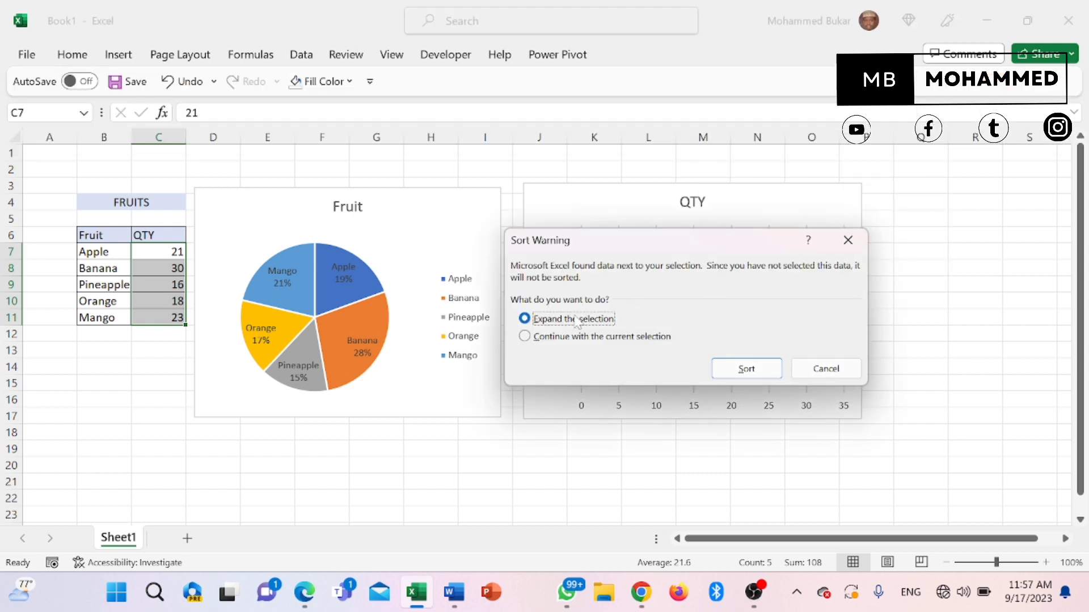
{"action": "left_click", "coordinate": [746, 370]}
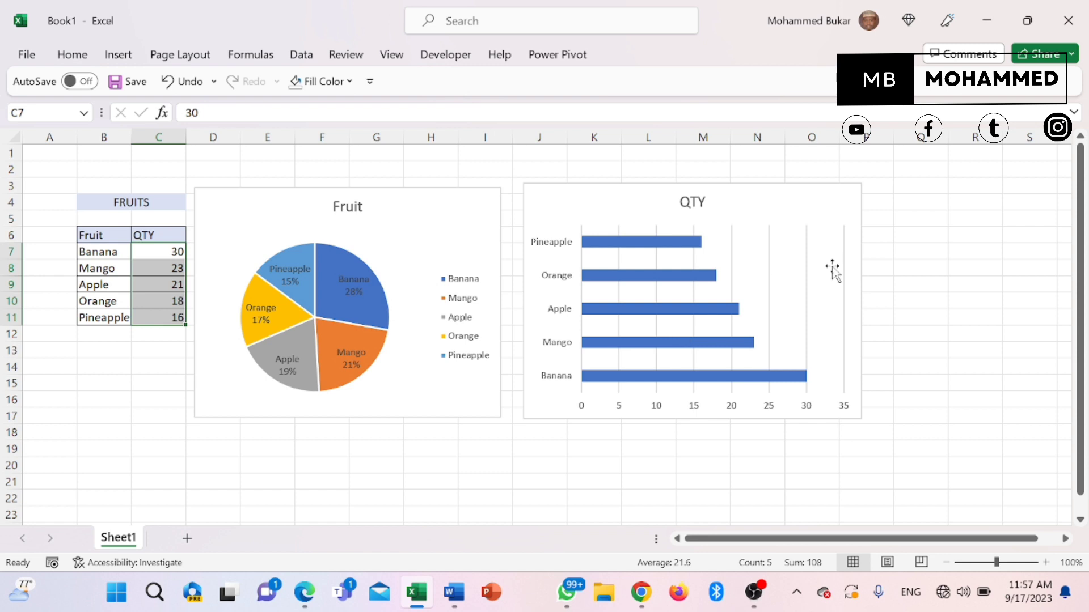
Remove the gridlines from the QTY bar chart
{"action": "left_click", "coordinate": [804, 281]}
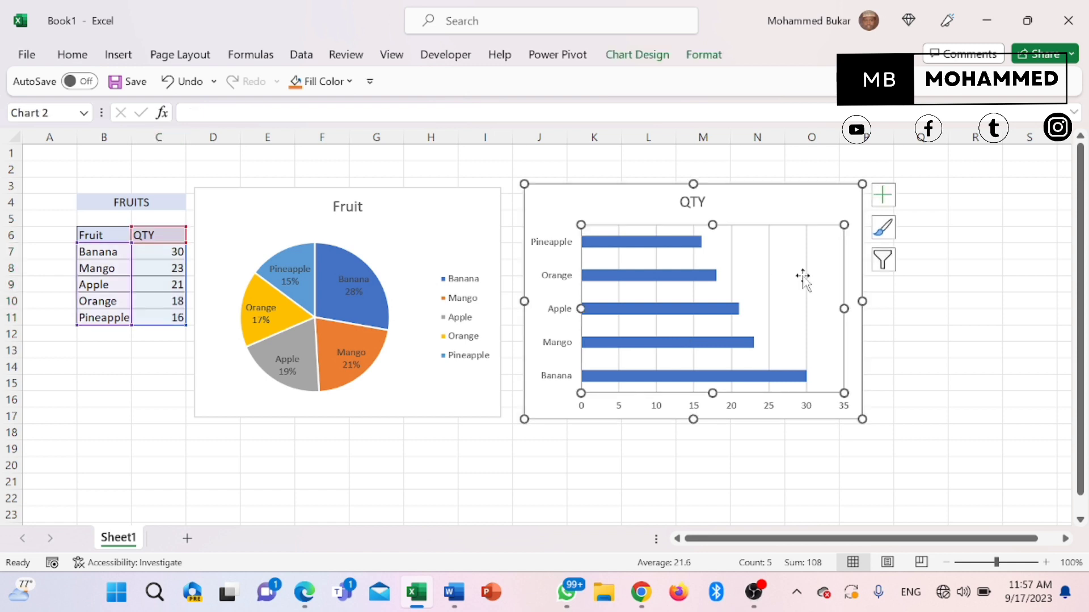
{"action": "left_click", "coordinate": [841, 201]}
{"action": "left_click", "coordinate": [882, 197]}
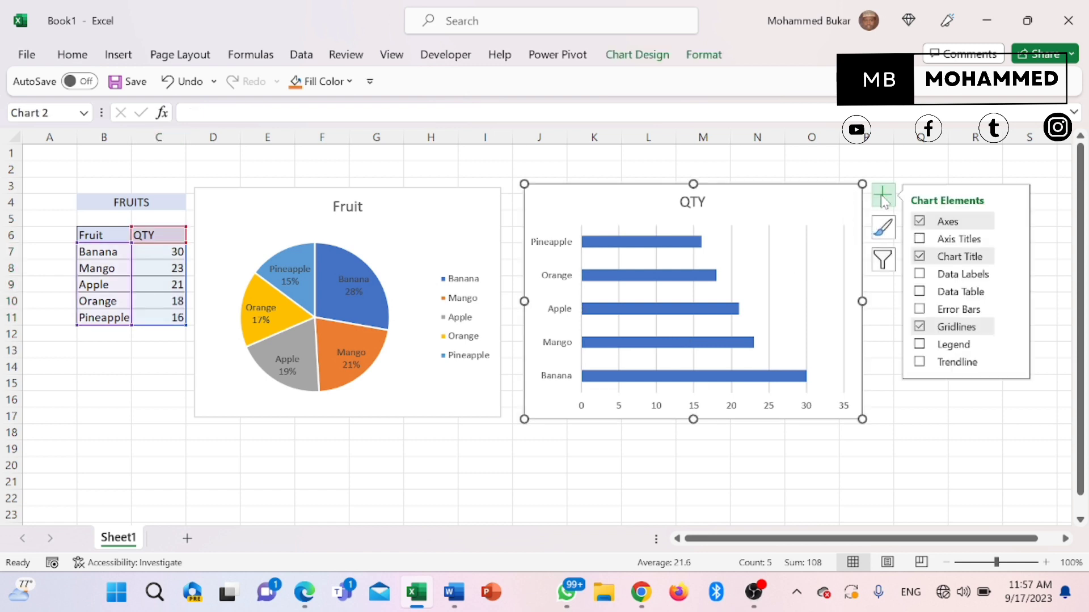
{"action": "left_click", "coordinate": [920, 327]}
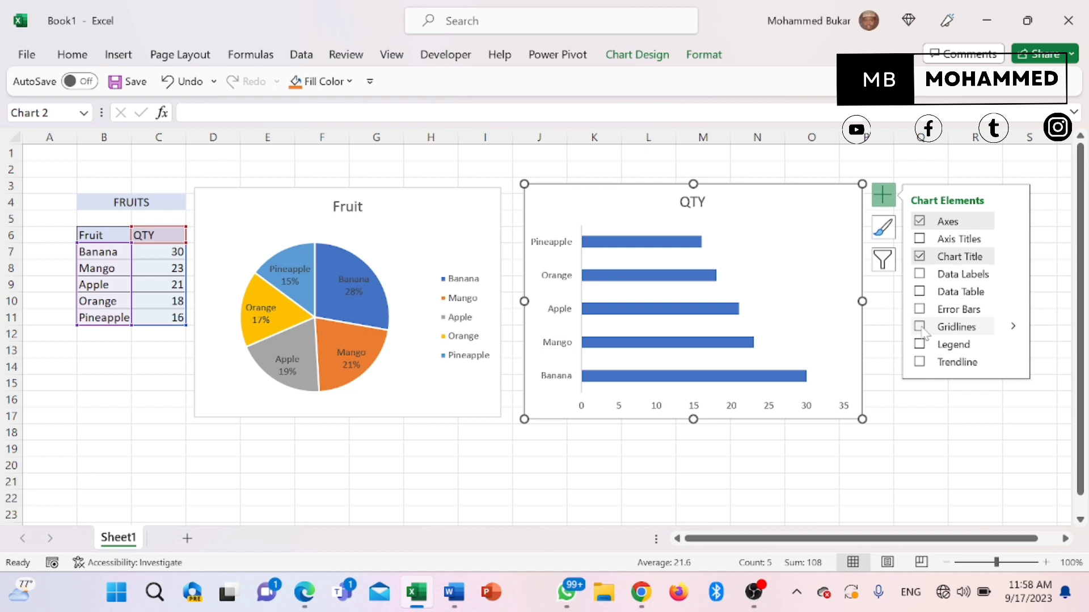
{"action": "left_click", "coordinate": [900, 458]}
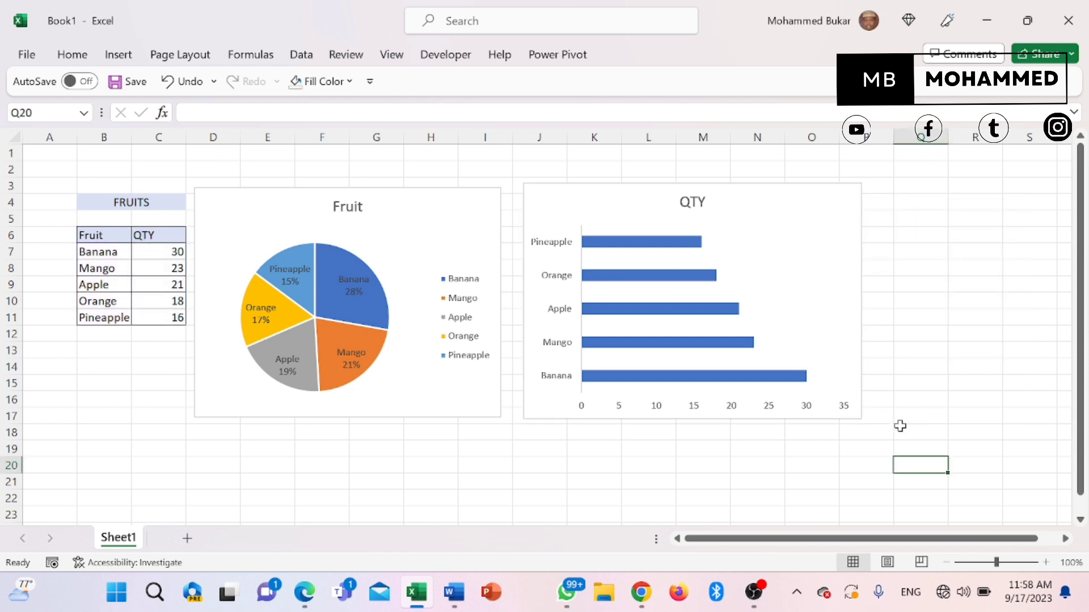
Delete the horizontal value axis from the QTY bar chart
{"action": "left_click", "coordinate": [769, 412]}
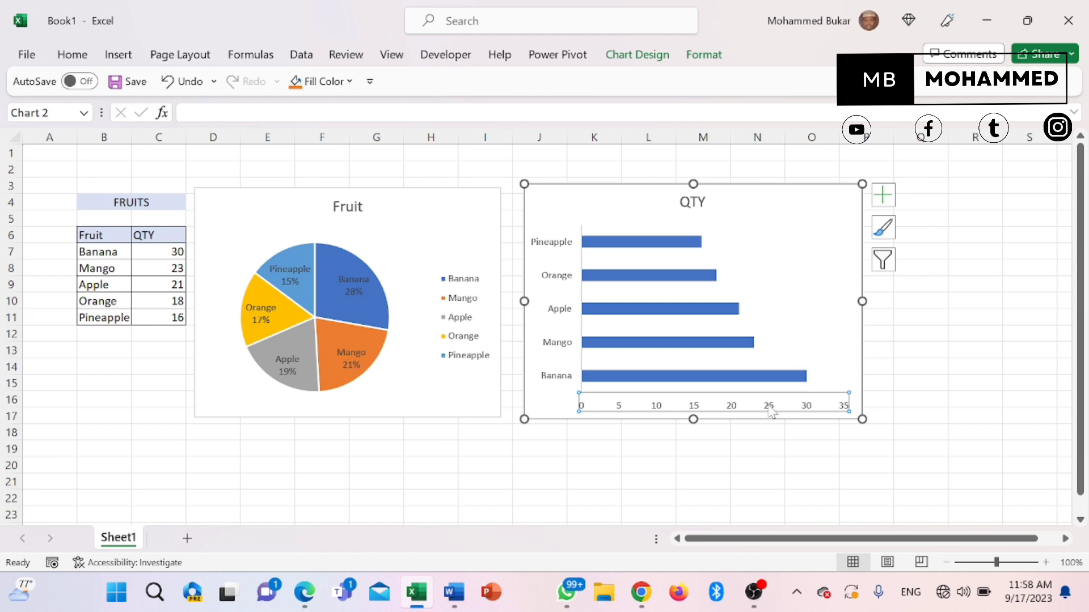
{"action": "right_click", "coordinate": [771, 412]}
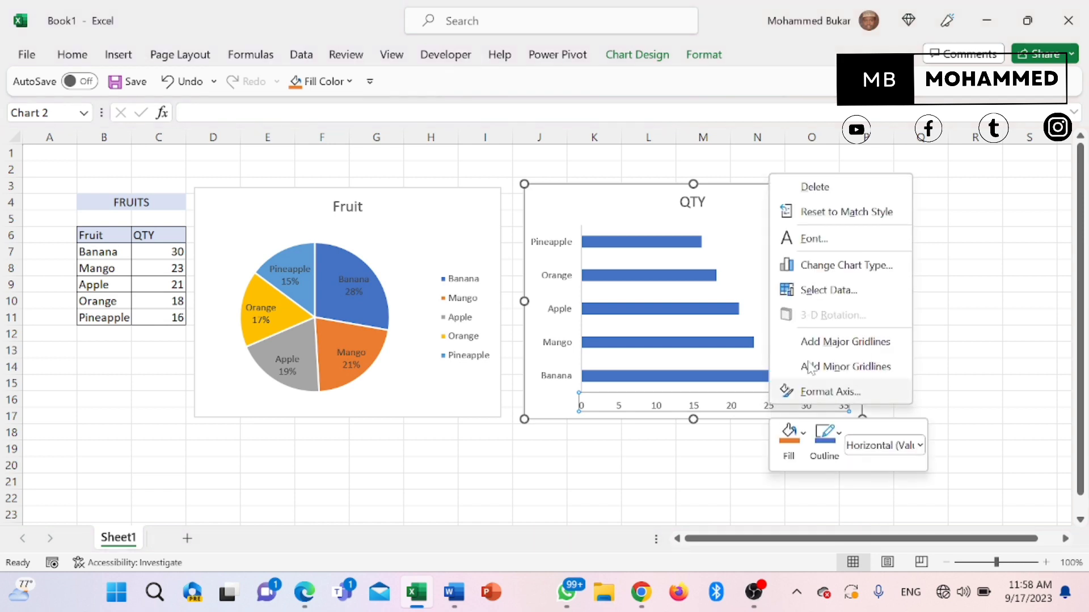
{"action": "left_click", "coordinate": [815, 187]}
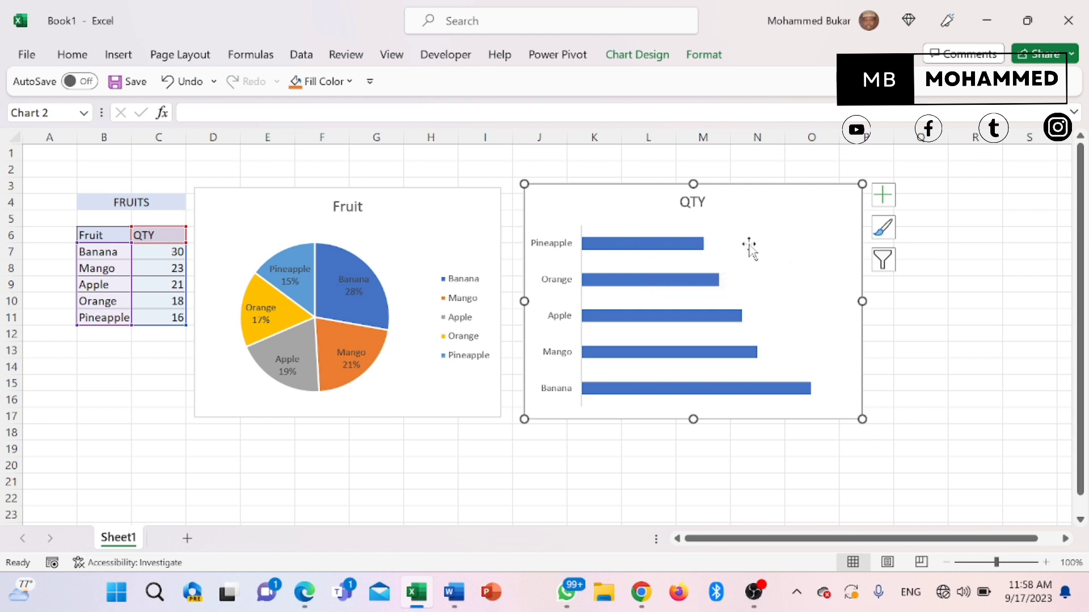
Add data labels and a data table to the QTY bar chart
{"action": "left_click", "coordinate": [888, 202]}
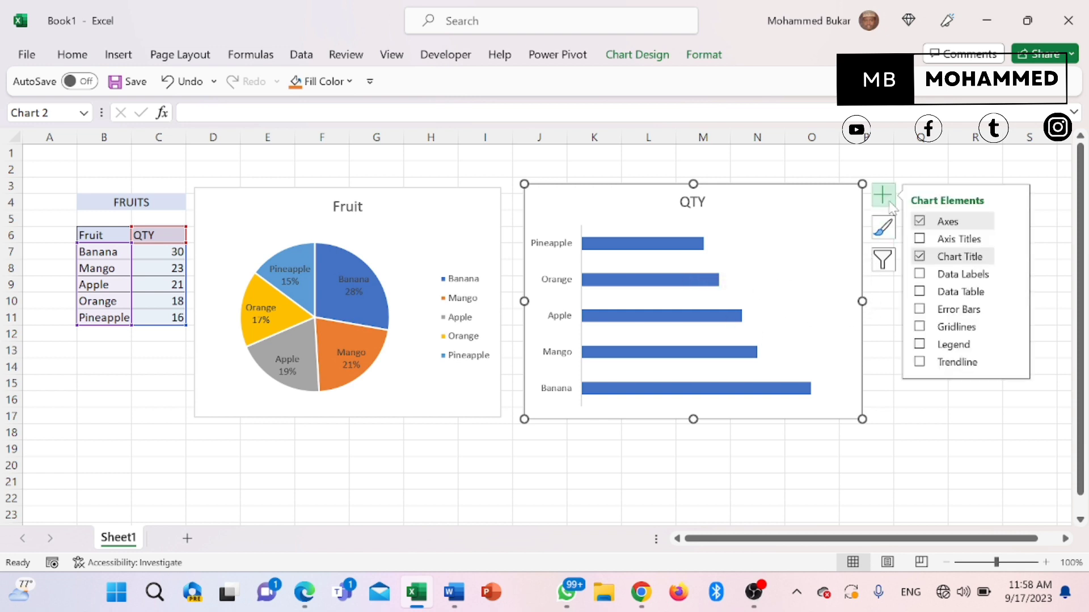
{"action": "left_click", "coordinate": [919, 275]}
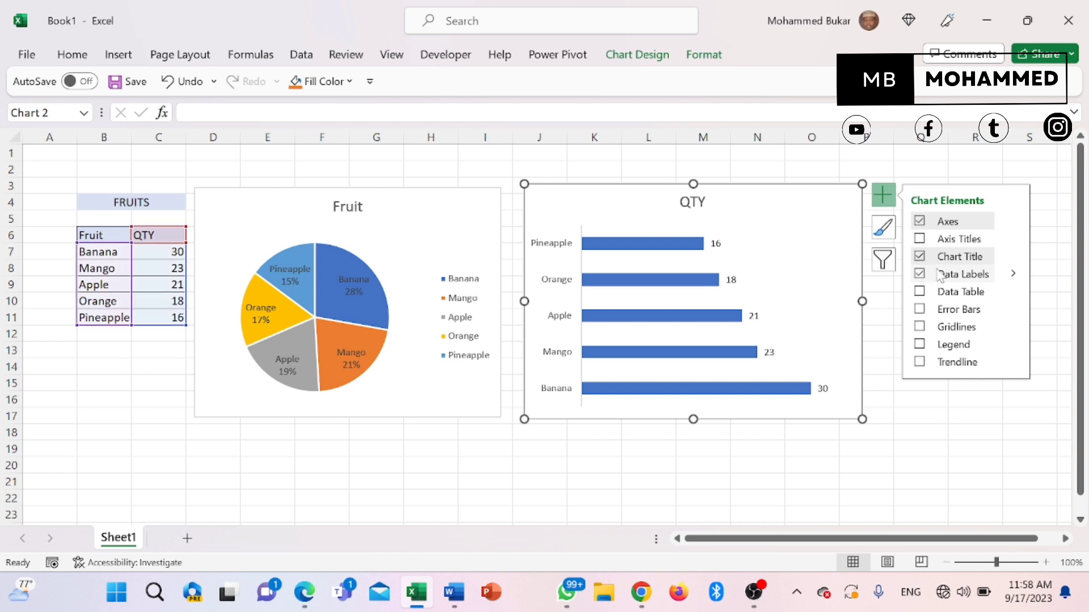
{"action": "left_click", "coordinate": [920, 292]}
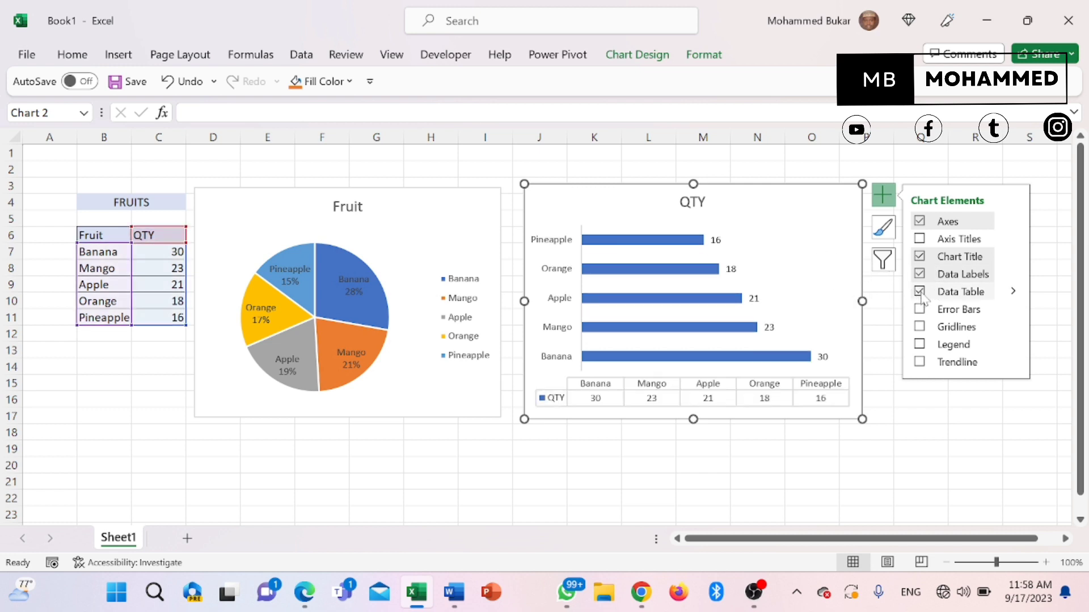
{"action": "left_click", "coordinate": [965, 451]}
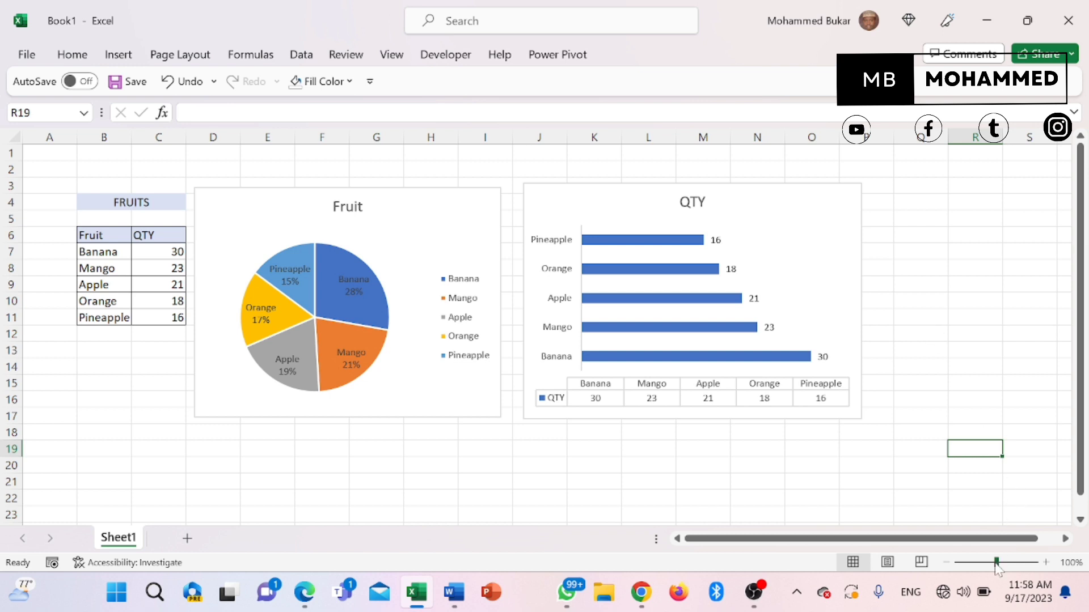
Fill only the Pineapple bar of the QTY chart with the lightest orange theme tint
{"action": "left_click_drag", "start_coordinate": [996, 563], "coordinate": [1002, 563]}
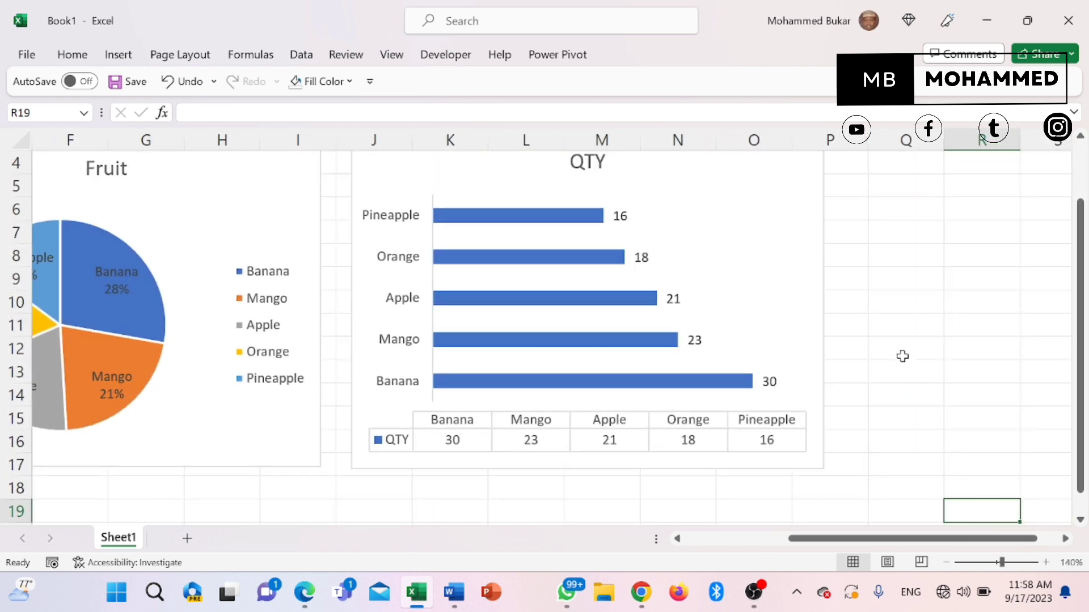
{"action": "scroll", "coordinate": [879, 323], "scroll_direction": "up", "scroll_amount": 1}
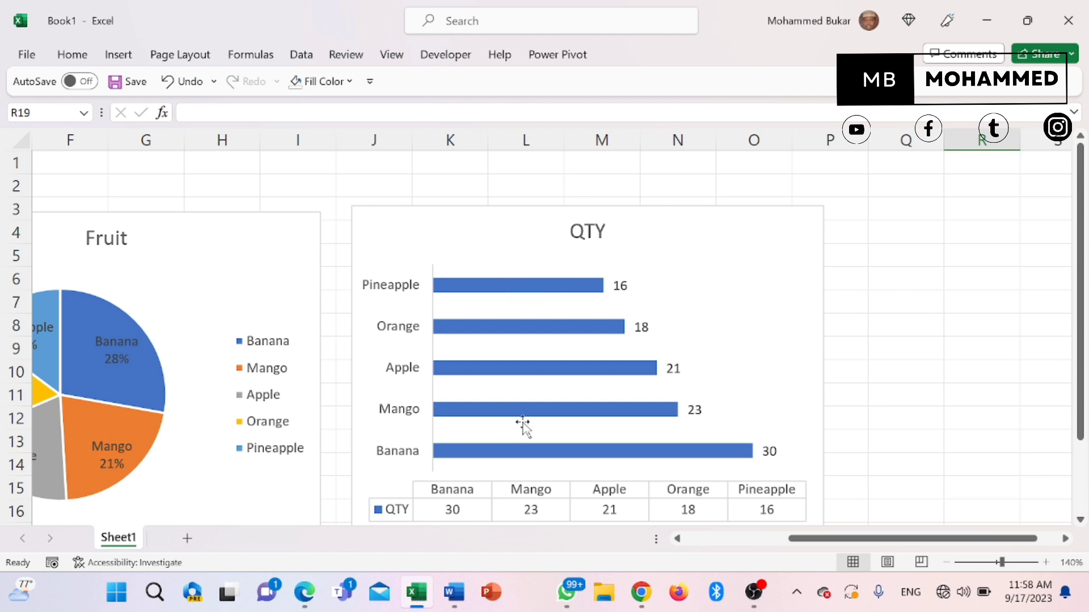
{"action": "left_click", "coordinate": [1079, 520]}
{"action": "double_click", "coordinate": [533, 262]}
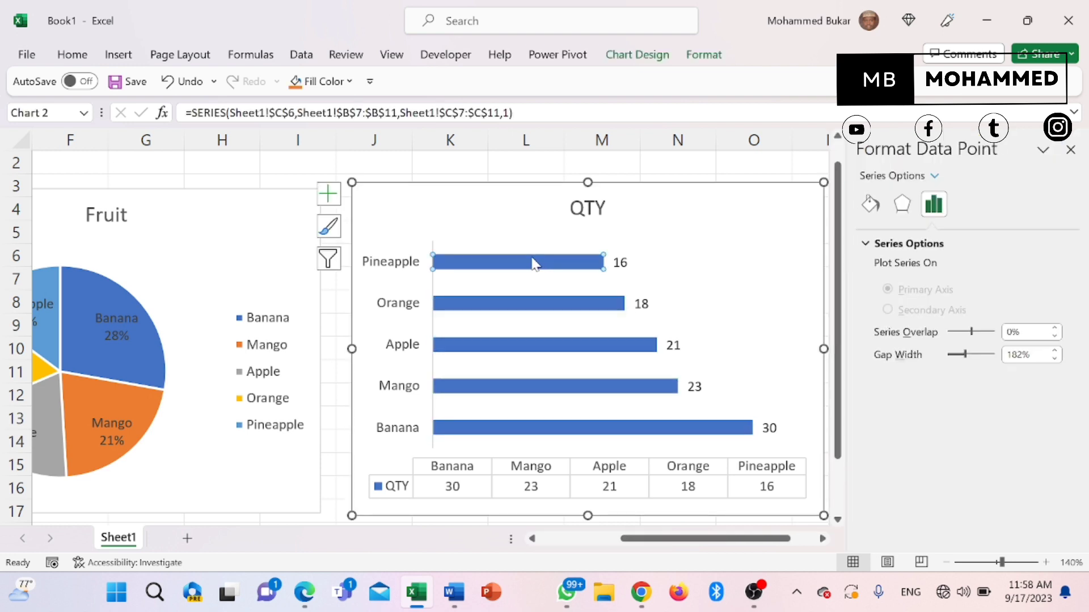
{"action": "left_click", "coordinate": [871, 207]}
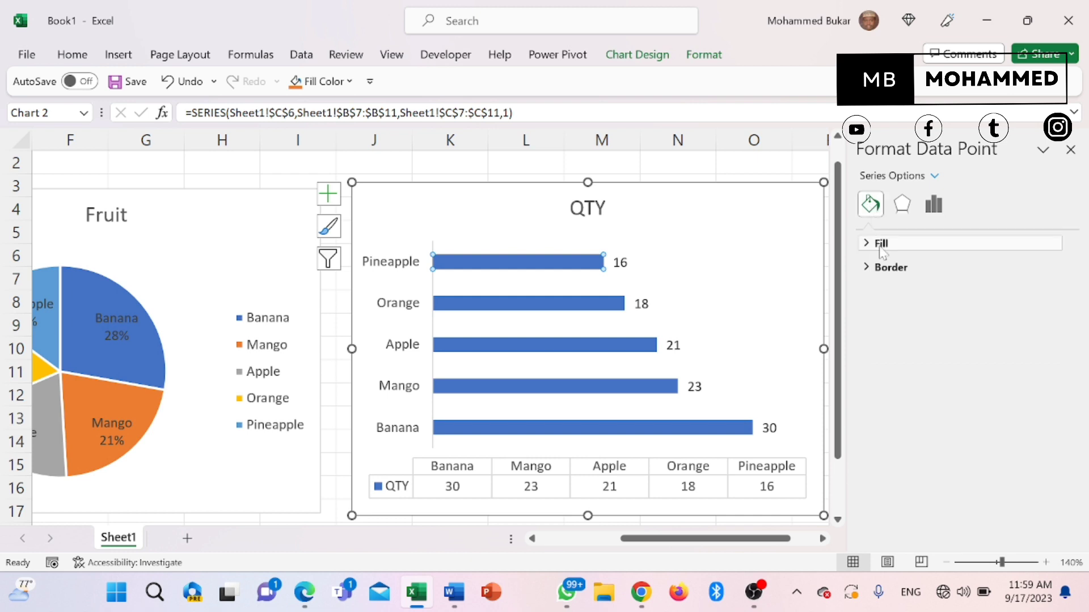
{"action": "left_click", "coordinate": [881, 248]}
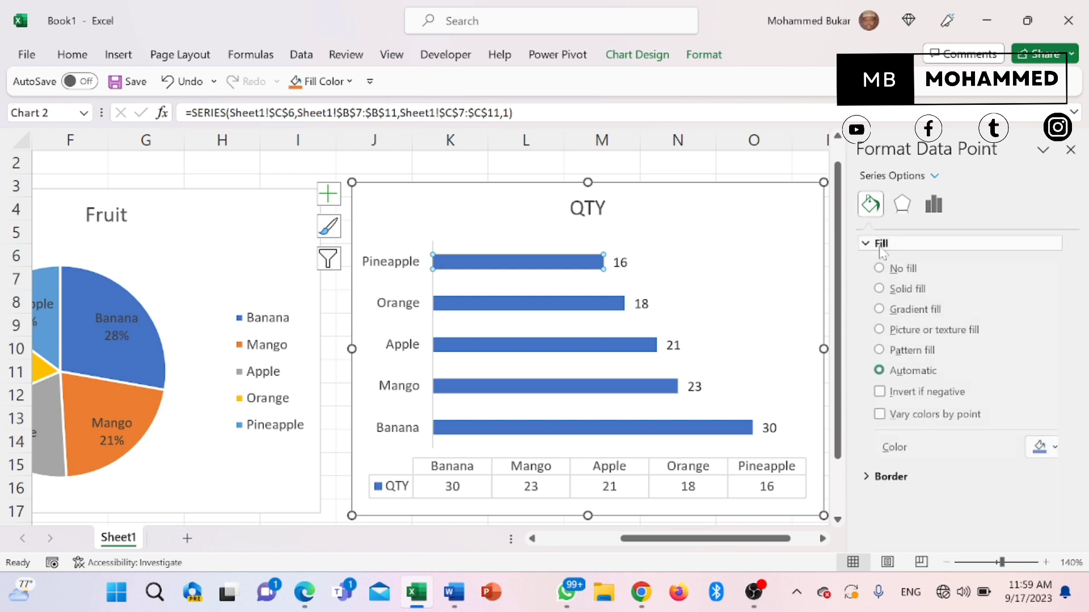
{"action": "left_click", "coordinate": [1055, 449]}
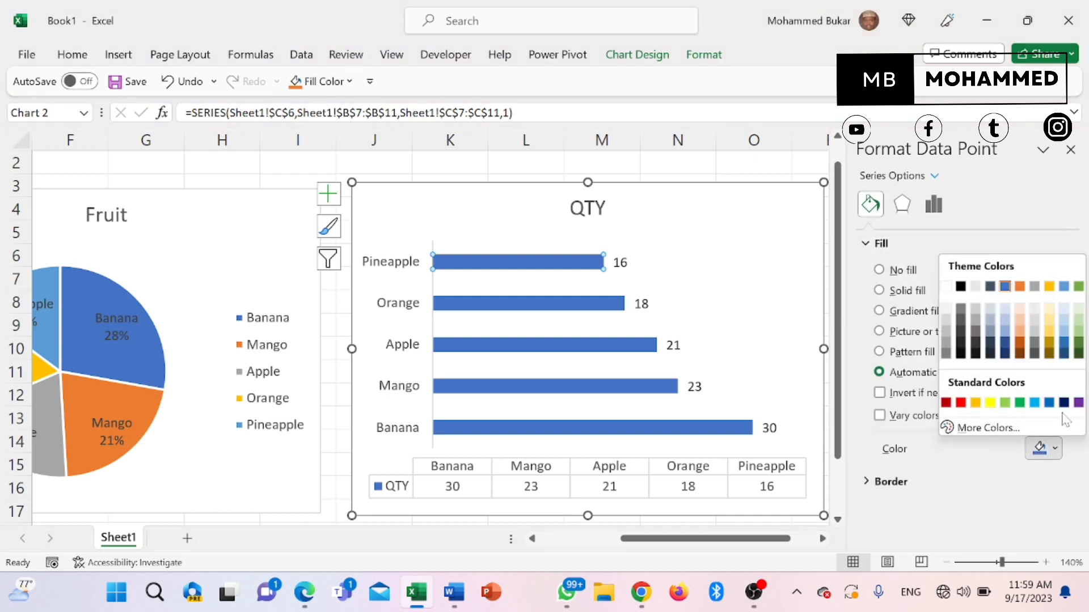
{"action": "left_click", "coordinate": [1020, 310]}
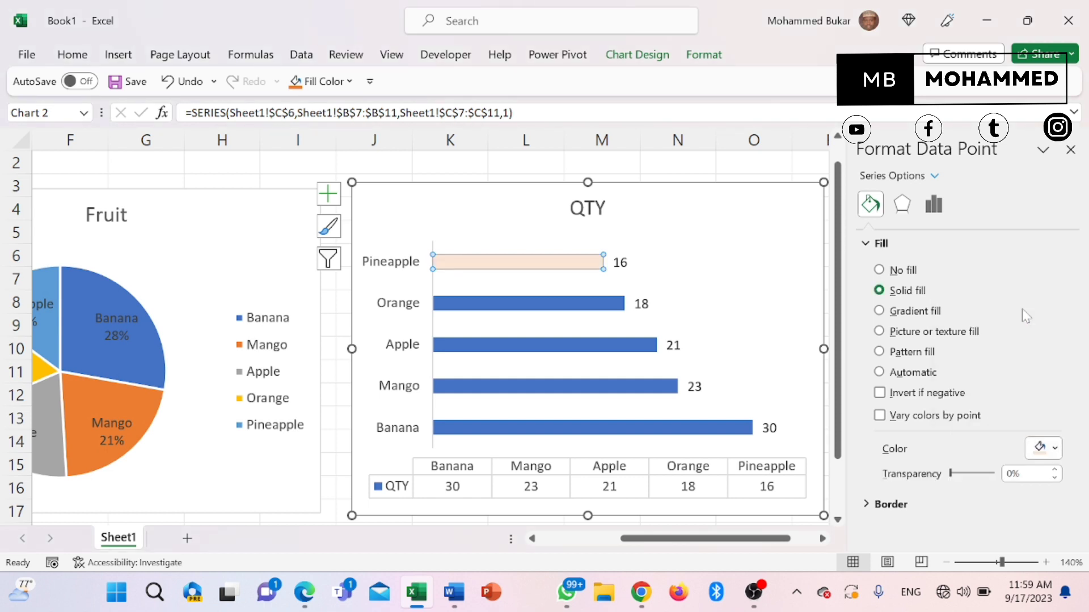
Fill the Orange bar with the second-lightest orange theme tint
{"action": "left_click", "coordinate": [608, 308]}
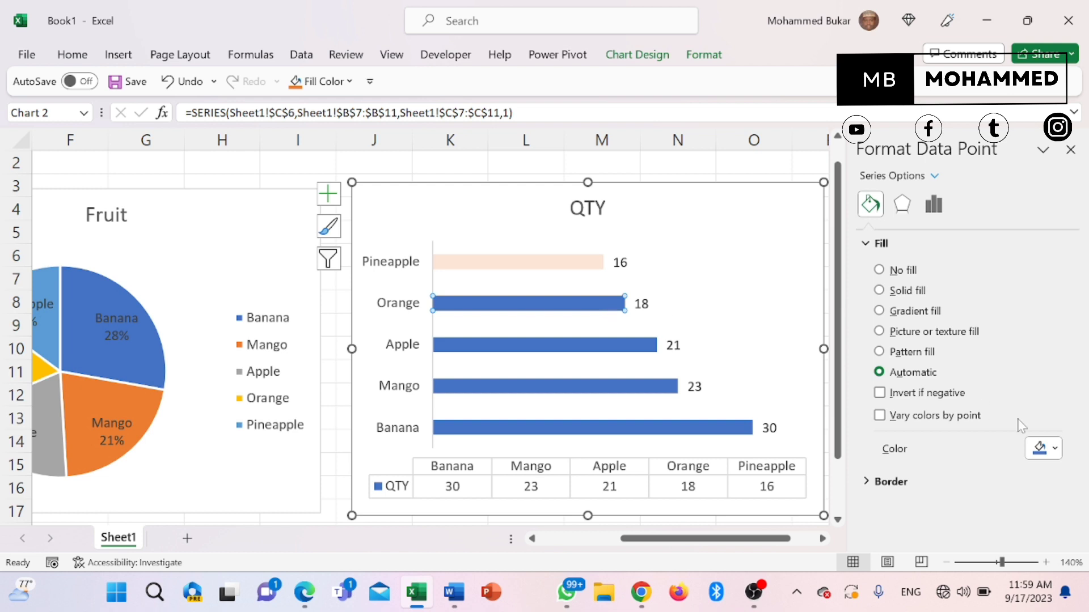
{"action": "left_click", "coordinate": [1053, 450]}
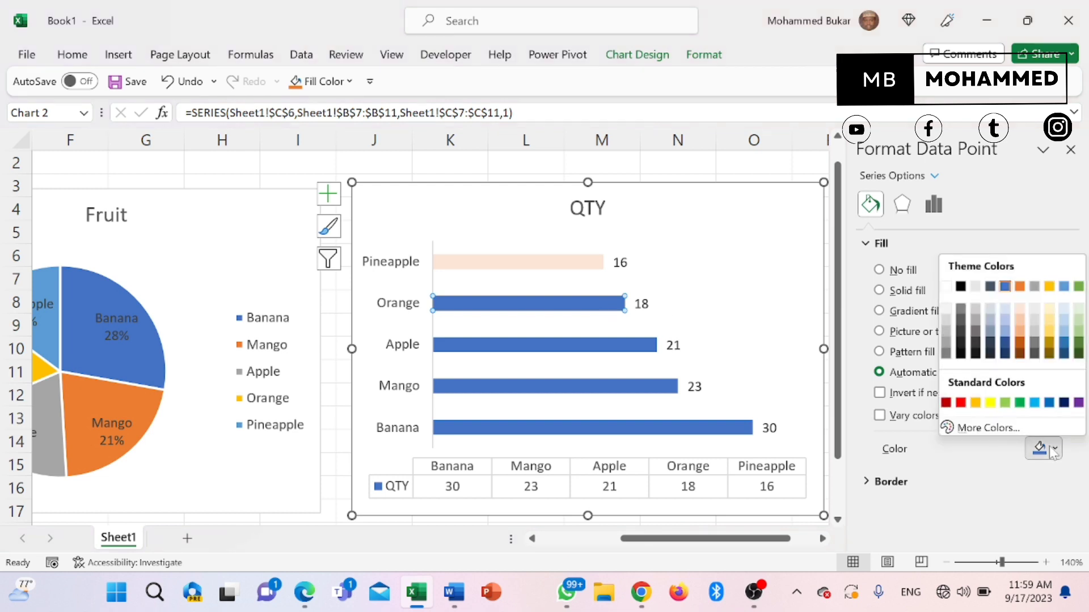
{"action": "left_click", "coordinate": [1023, 324]}
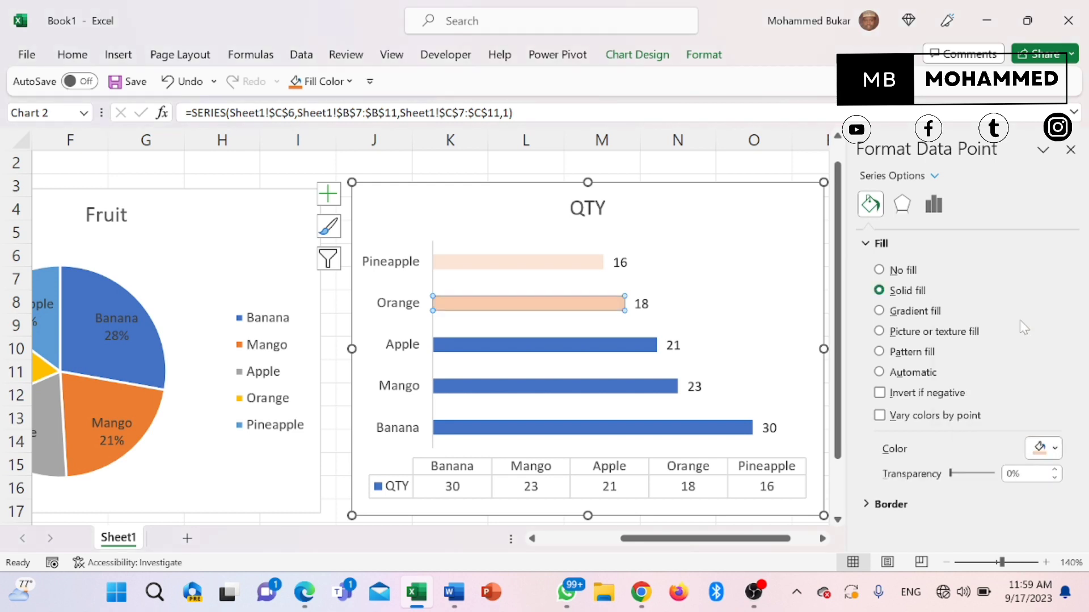
Fill the Apple bar with the theme colour Orange, Accent 2, Lighter 40%
{"action": "left_click", "coordinate": [639, 346]}
{"action": "left_click", "coordinate": [1054, 447]}
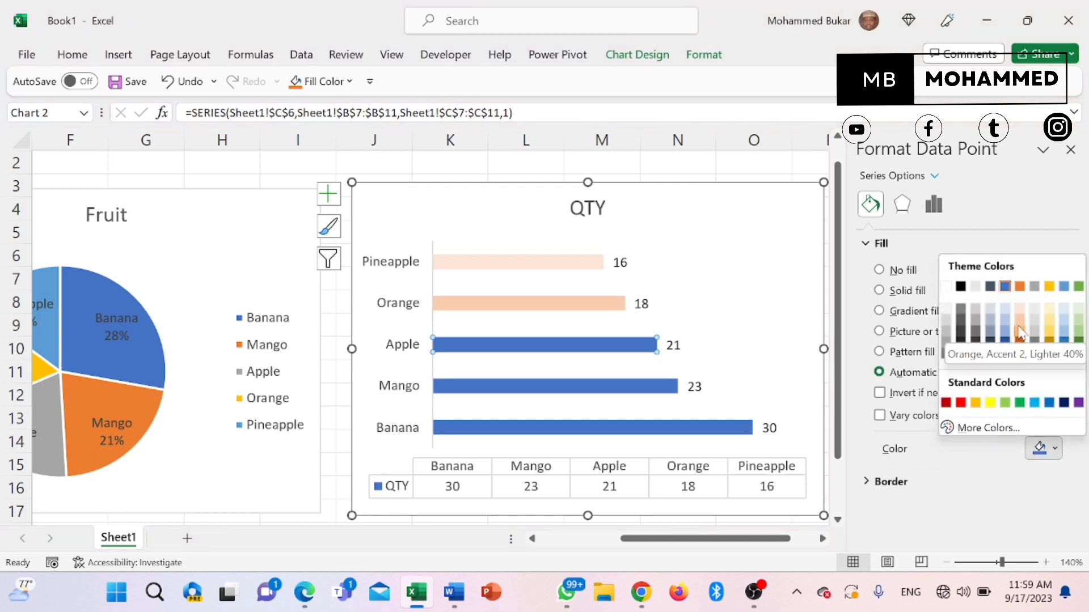
{"action": "left_click", "coordinate": [1019, 333]}
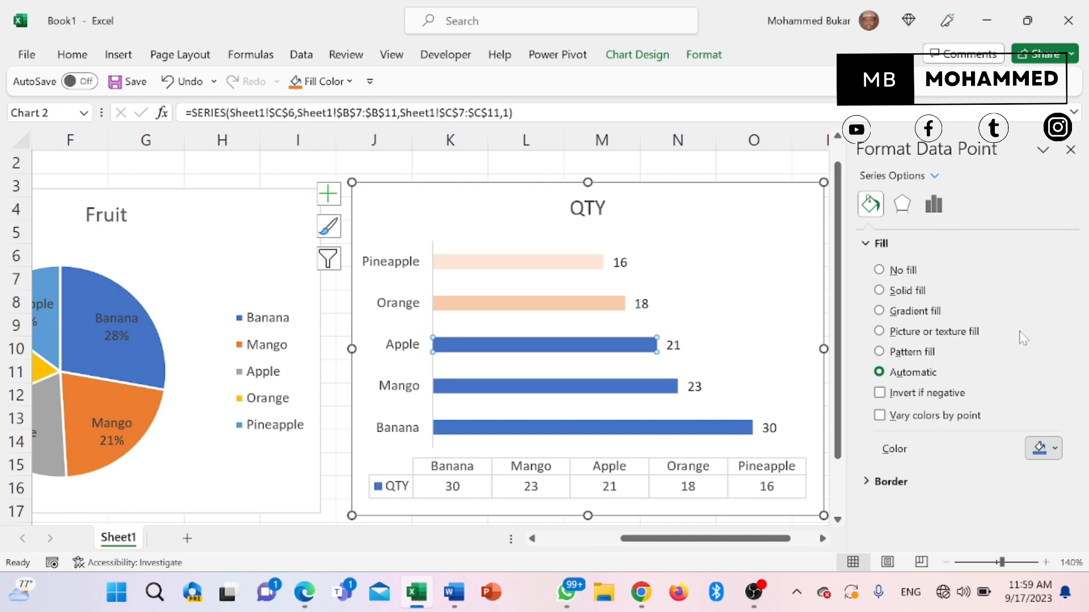
Fill the Mango bar of the QTY chart with the second-darkest orange theme shade
{"action": "left_click", "coordinate": [672, 388]}
{"action": "left_click", "coordinate": [1043, 449]}
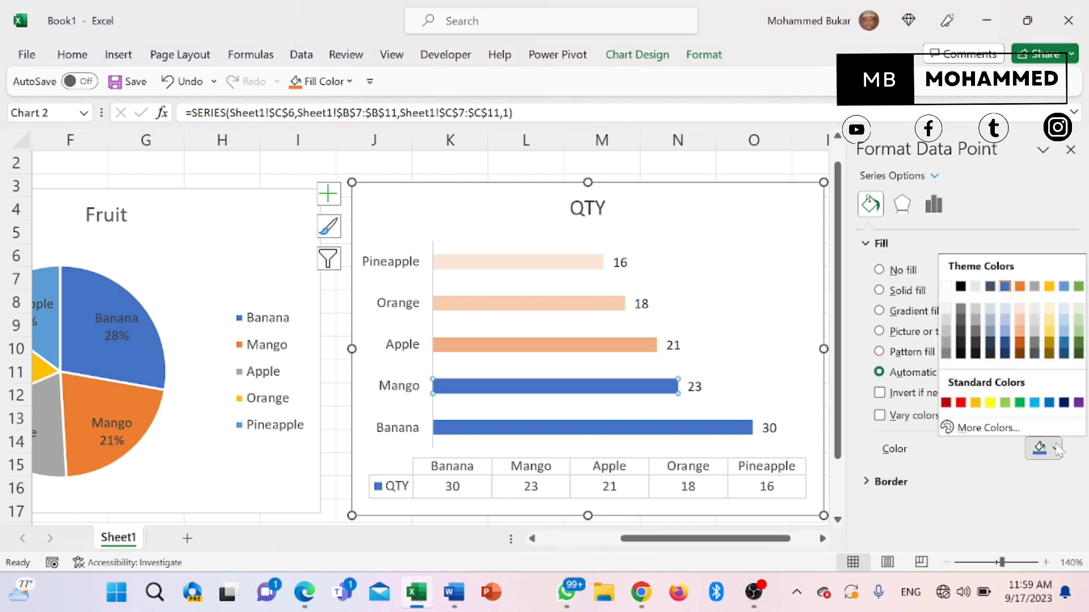
{"action": "left_click", "coordinate": [1020, 342]}
Fill the Banana bar with the darkest orange theme shade and close the formatting pane
{"action": "left_click", "coordinate": [732, 433]}
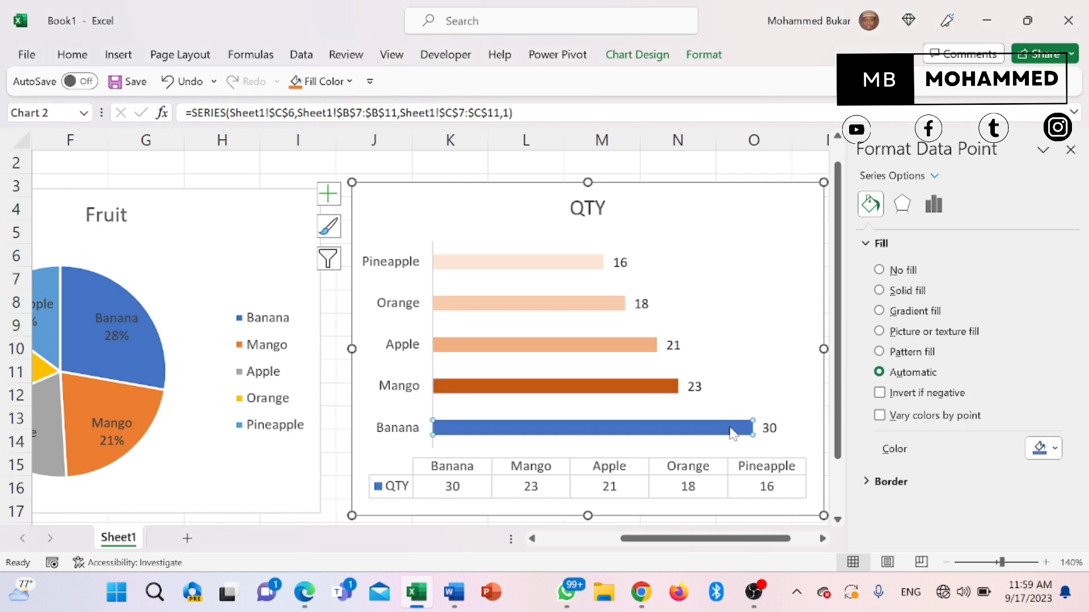
{"action": "left_click", "coordinate": [1055, 449]}
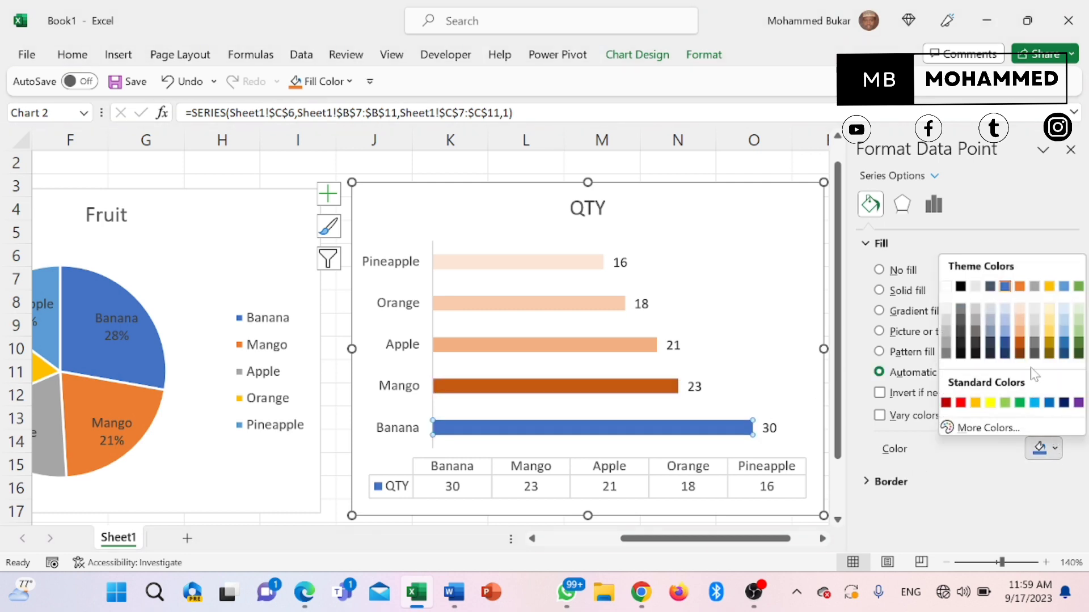
{"action": "left_click", "coordinate": [1020, 351]}
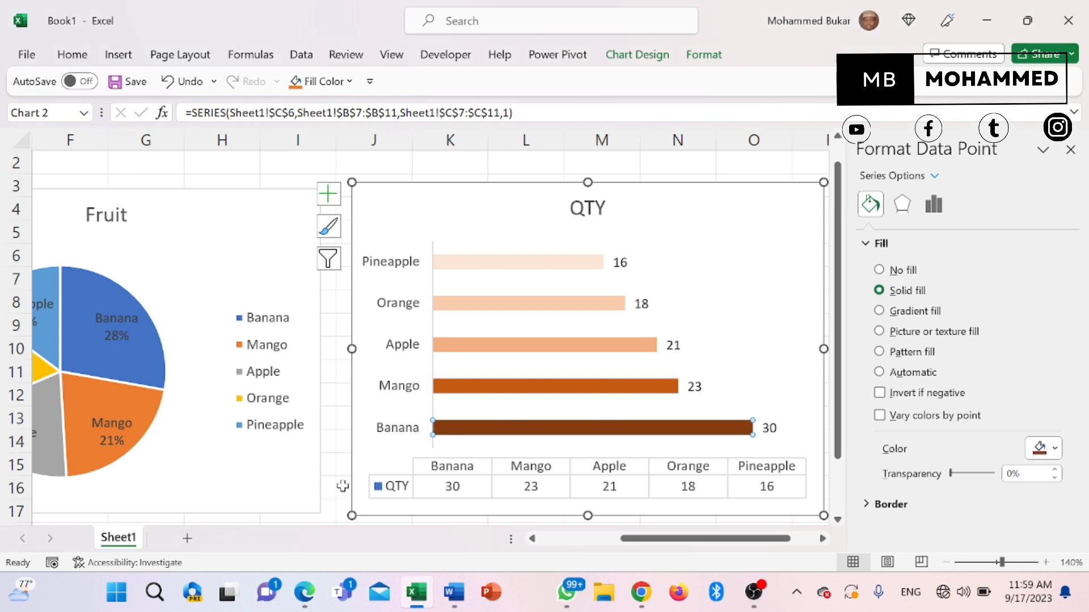
{"action": "left_click", "coordinate": [812, 158]}
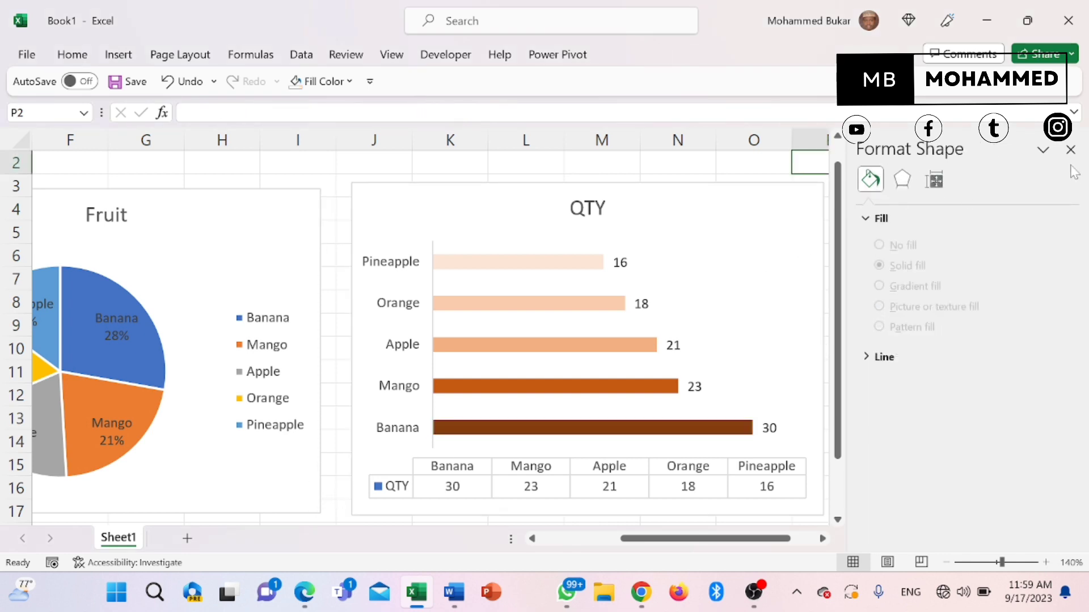
{"action": "left_click", "coordinate": [1070, 149]}
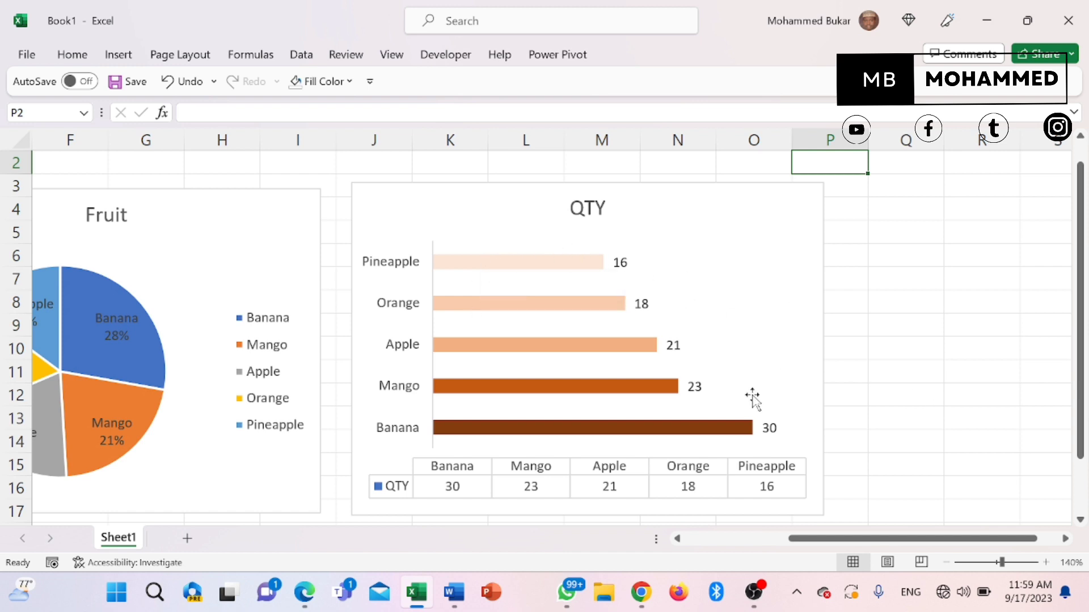
Review the graduated bar colours in the QTY chart alongside the fruit table and the Fruit pie chart
{"action": "mouse_move", "coordinate": [731, 429]}
{"action": "mouse_move", "coordinate": [444, 264]}
{"action": "mouse_move", "coordinate": [570, 262]}
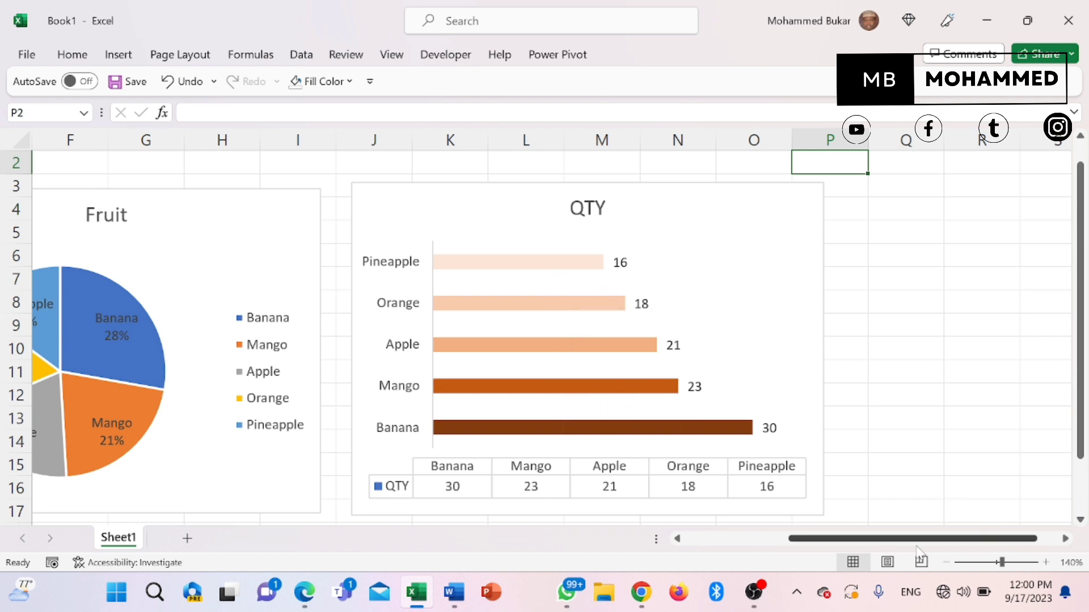
{"action": "left_click_drag", "start_coordinate": [918, 538], "coordinate": [815, 539]}
{"action": "scroll", "coordinate": [561, 371], "scroll_direction": "down", "scroll_amount": 1}
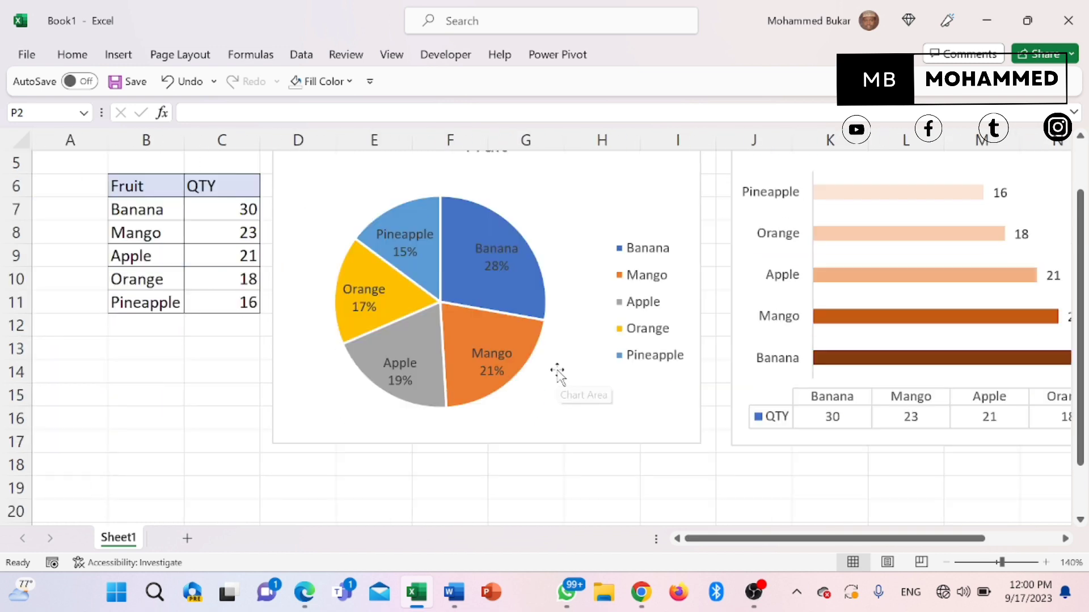
{"action": "scroll", "coordinate": [560, 372], "scroll_direction": "up", "scroll_amount": 1}
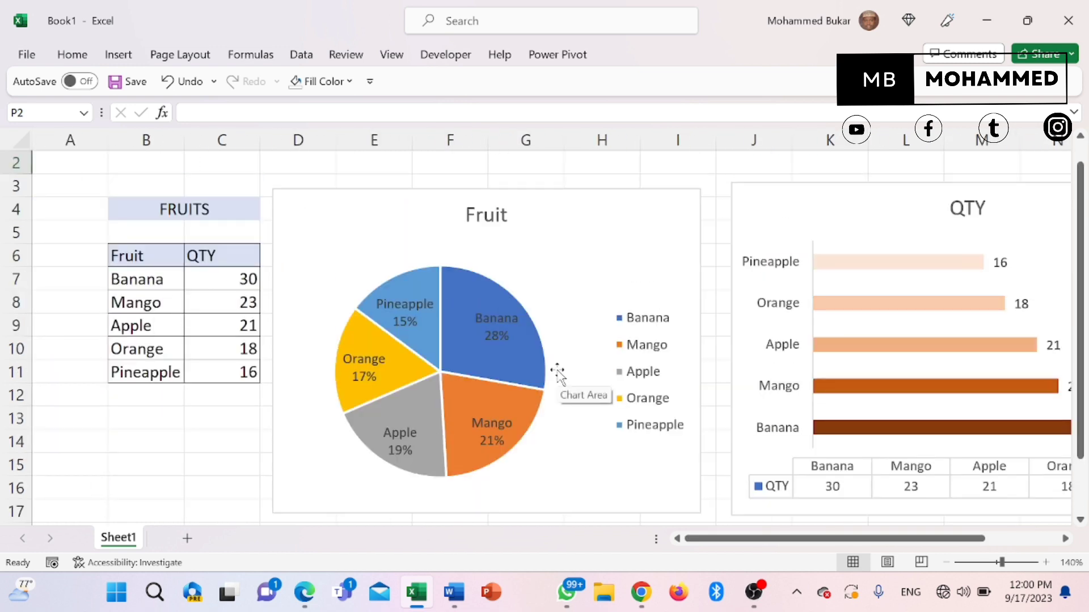
{"action": "left_click", "coordinate": [202, 440]}
{"action": "scroll", "coordinate": [201, 440], "scroll_direction": "down", "scroll_amount": 2}
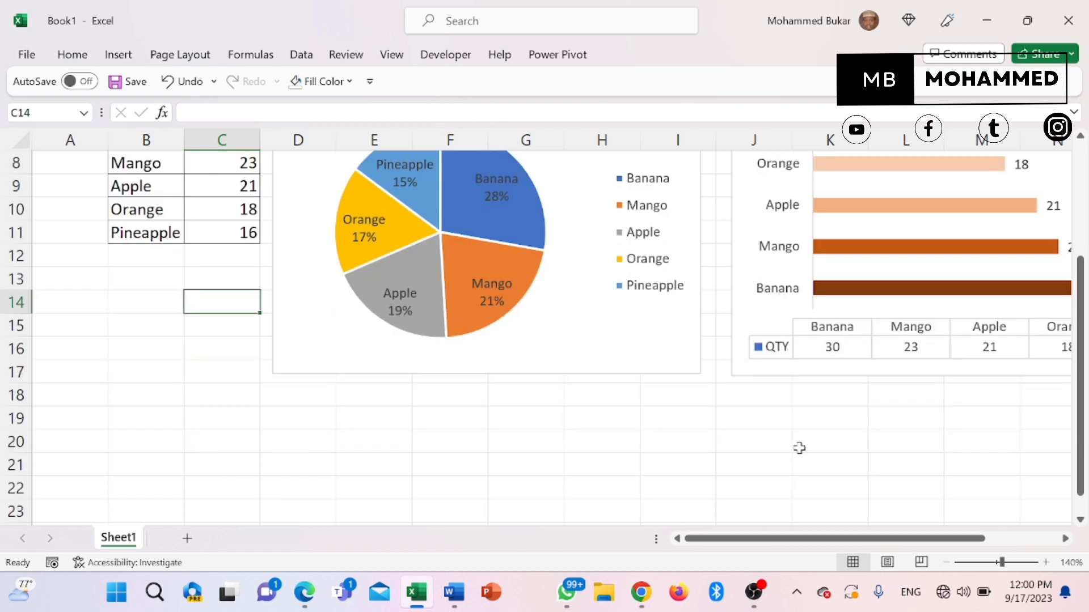
{"action": "scroll", "coordinate": [792, 439], "scroll_direction": "up", "scroll_amount": 3}
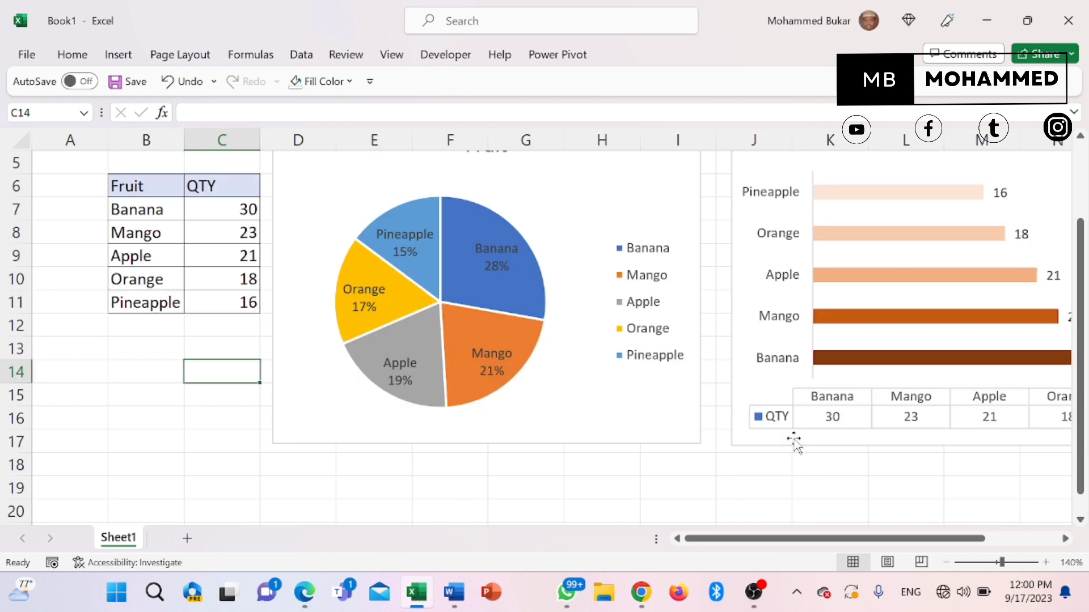